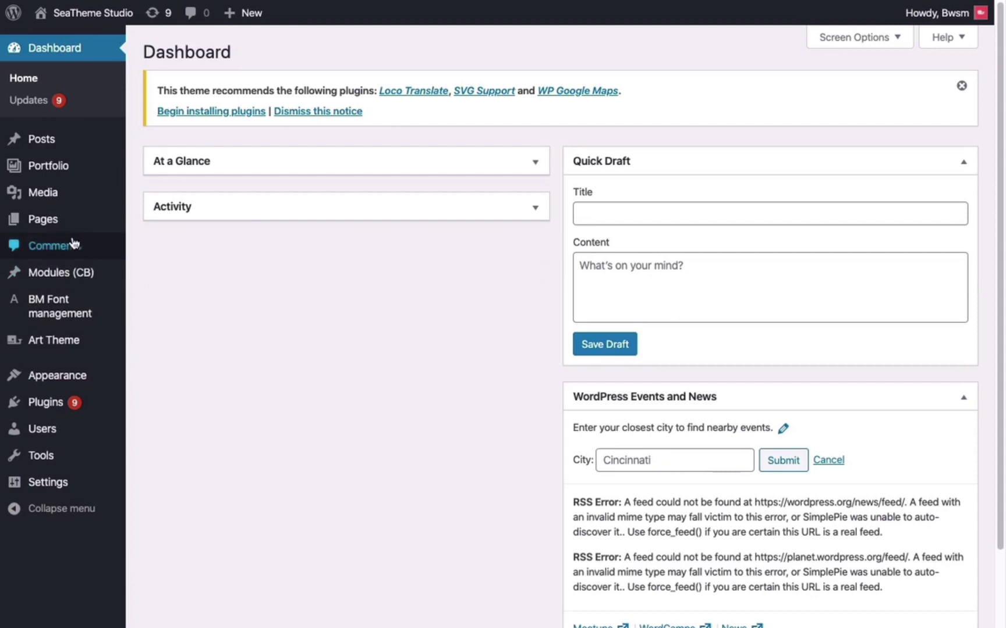
Create a new page titled 'Portfolio Demo'.
{"action": "mouse_move", "coordinate": [74, 231]}
{"action": "left_click", "coordinate": [153, 244]}
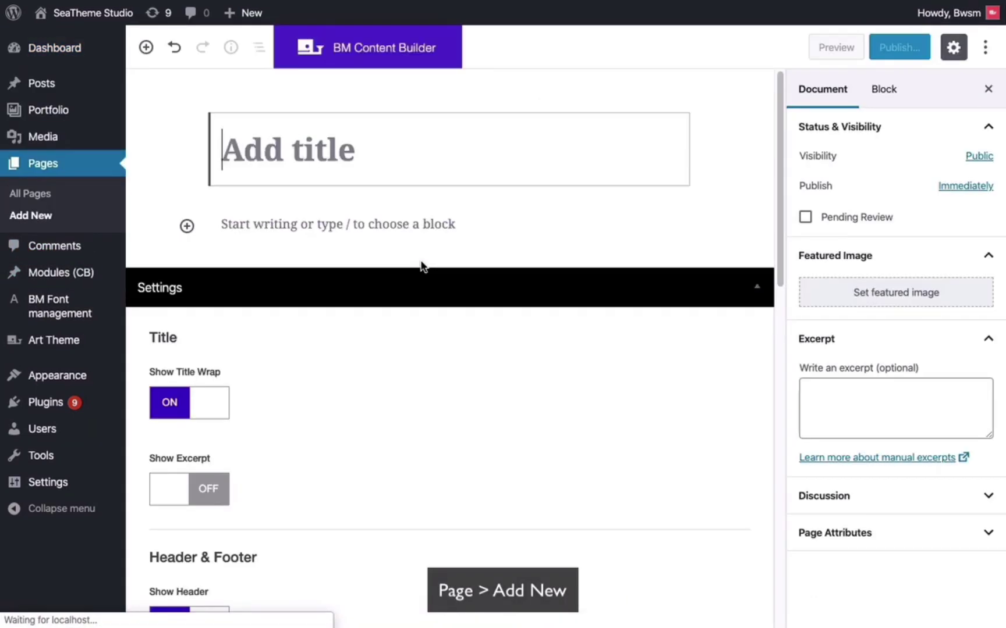
{"action": "type", "text": "Port"}
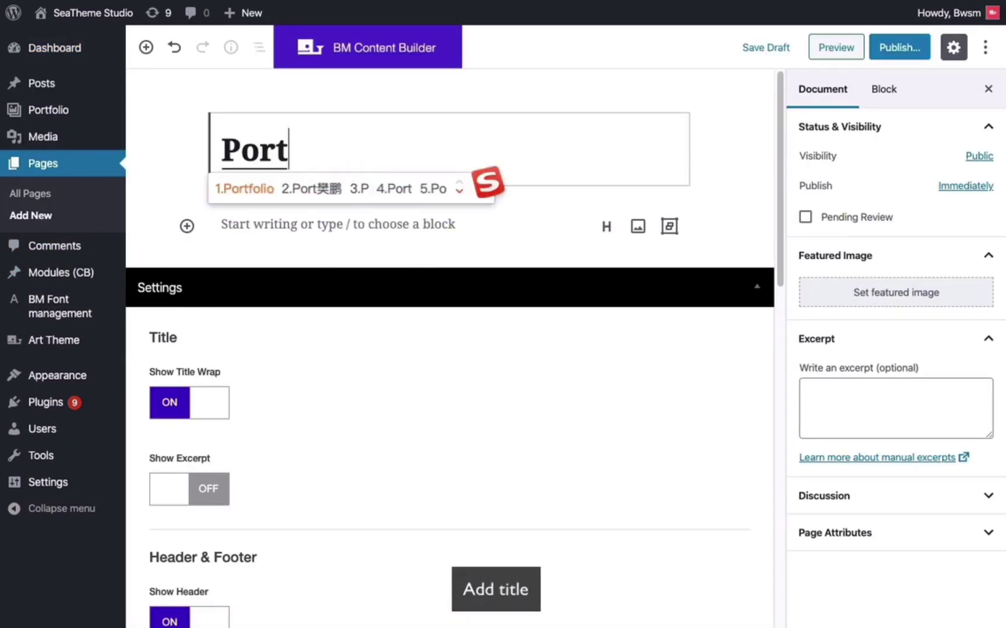
{"action": "type", "text": "folio Demo"}
{"action": "key", "text": "Return"}
Publish the page and open it in BM Content Builder.
{"action": "left_click", "coordinate": [913, 55]}
{"action": "left_click", "coordinate": [912, 52]}
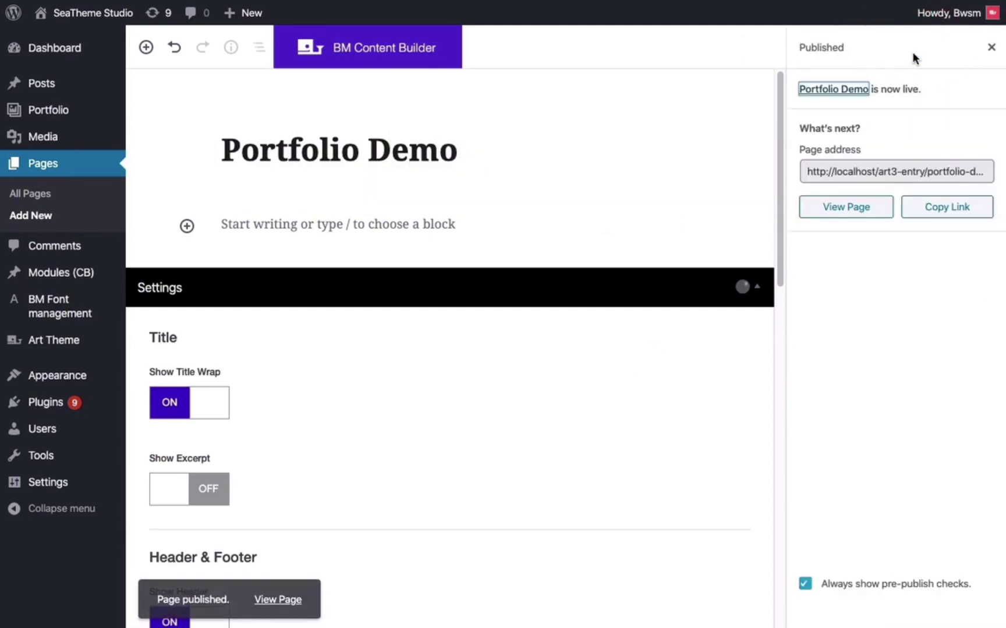
{"action": "left_click", "coordinate": [991, 46]}
{"action": "left_click", "coordinate": [438, 51]}
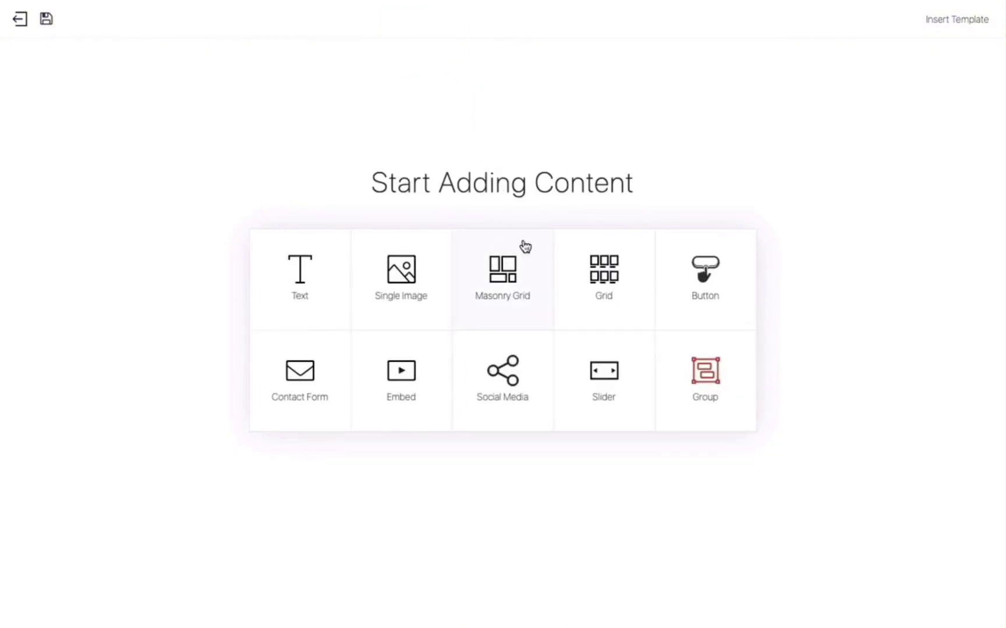
Add a Grid element sourced from Portfolio items in the Works category and save it.
{"action": "left_click", "coordinate": [629, 272]}
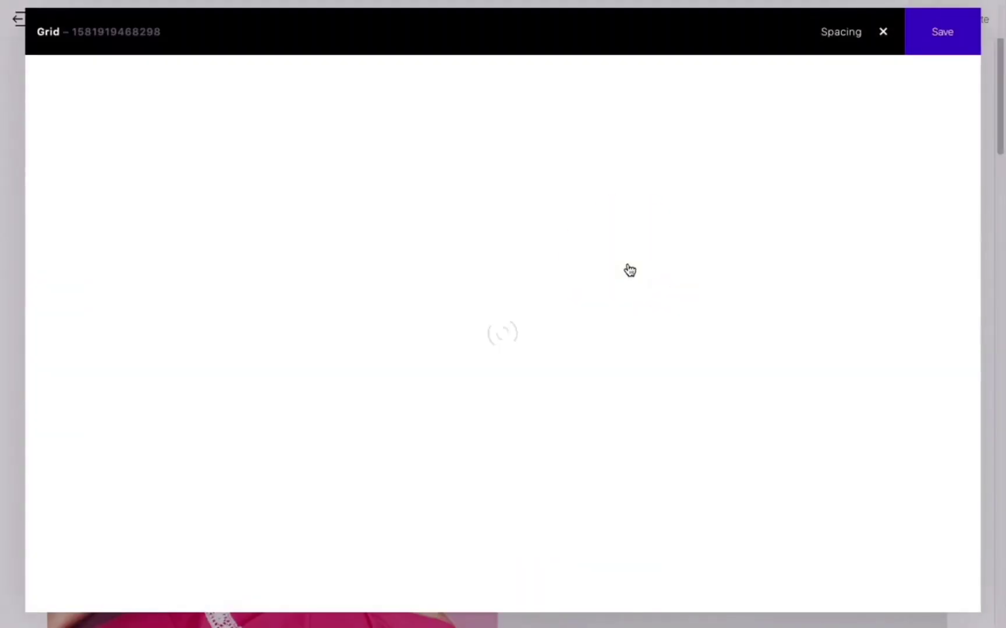
{"action": "left_click", "coordinate": [476, 146]}
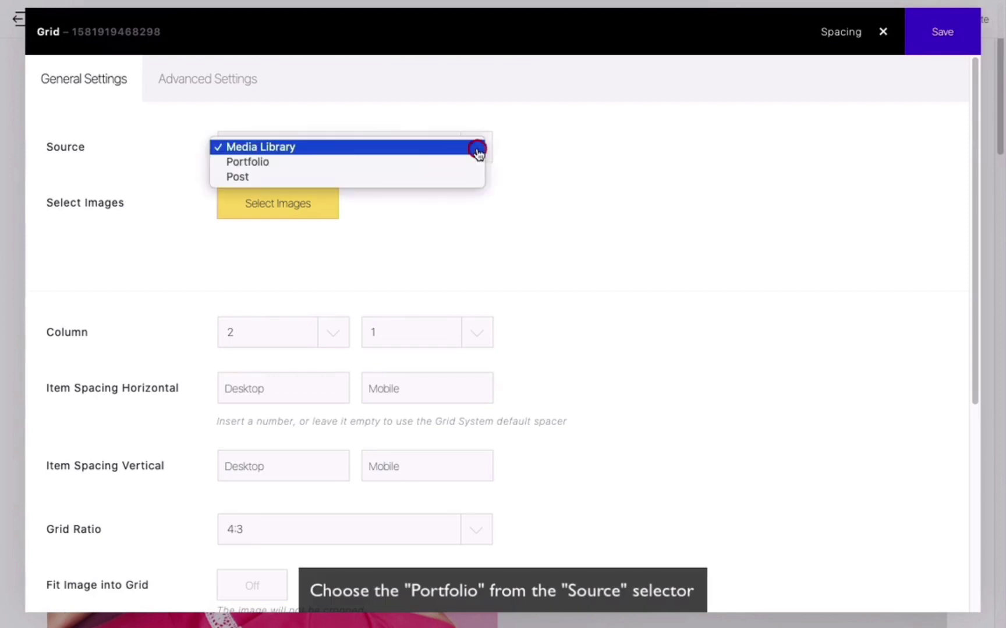
{"action": "left_click", "coordinate": [472, 162]}
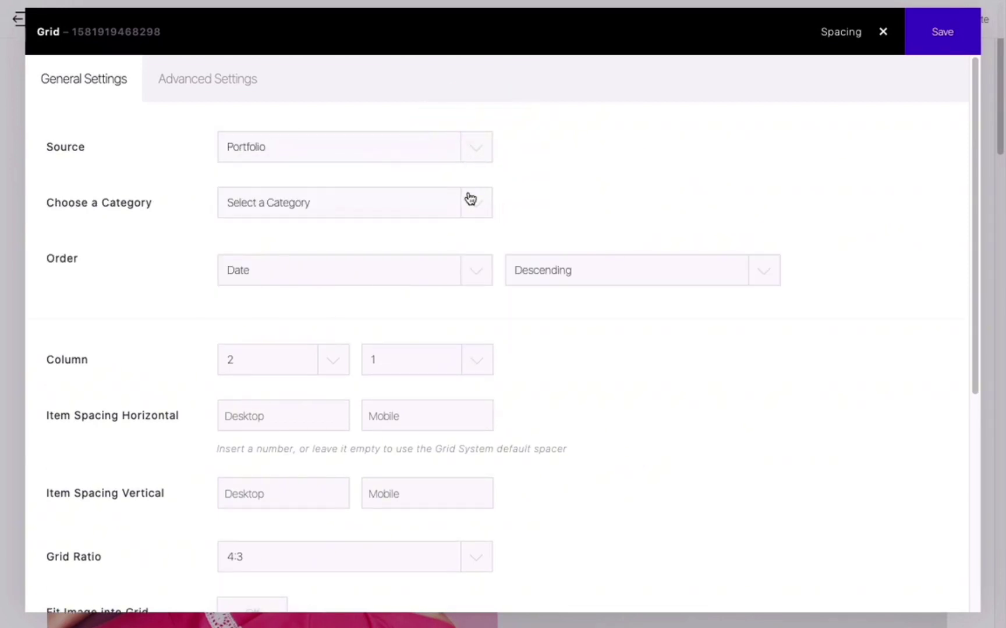
{"action": "left_click", "coordinate": [470, 199]}
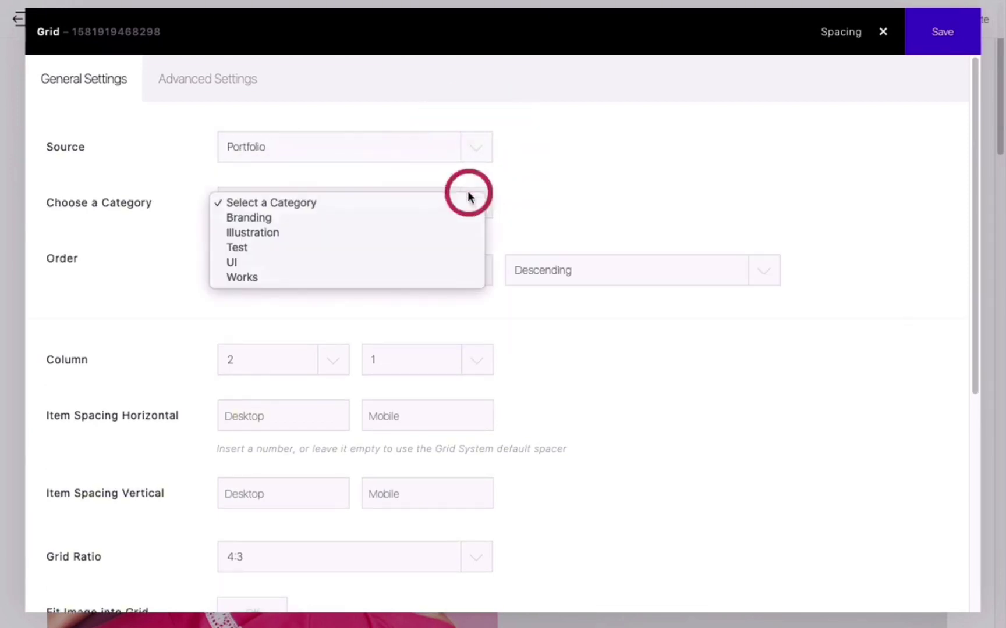
{"action": "left_click", "coordinate": [432, 278]}
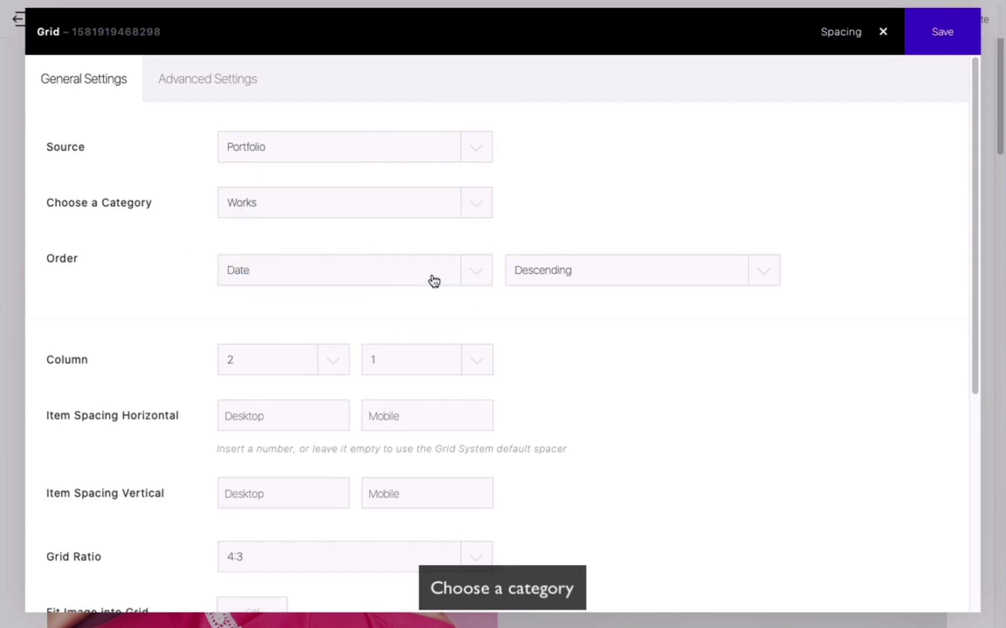
{"action": "scroll", "coordinate": [590, 351], "scroll_direction": "down", "scroll_amount": 2}
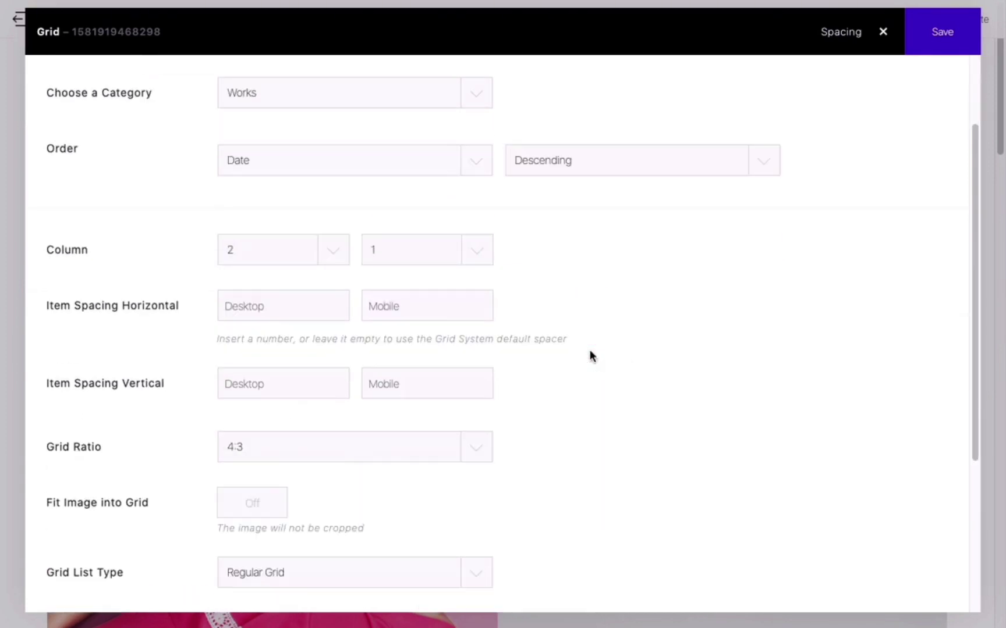
{"action": "left_click", "coordinate": [947, 52]}
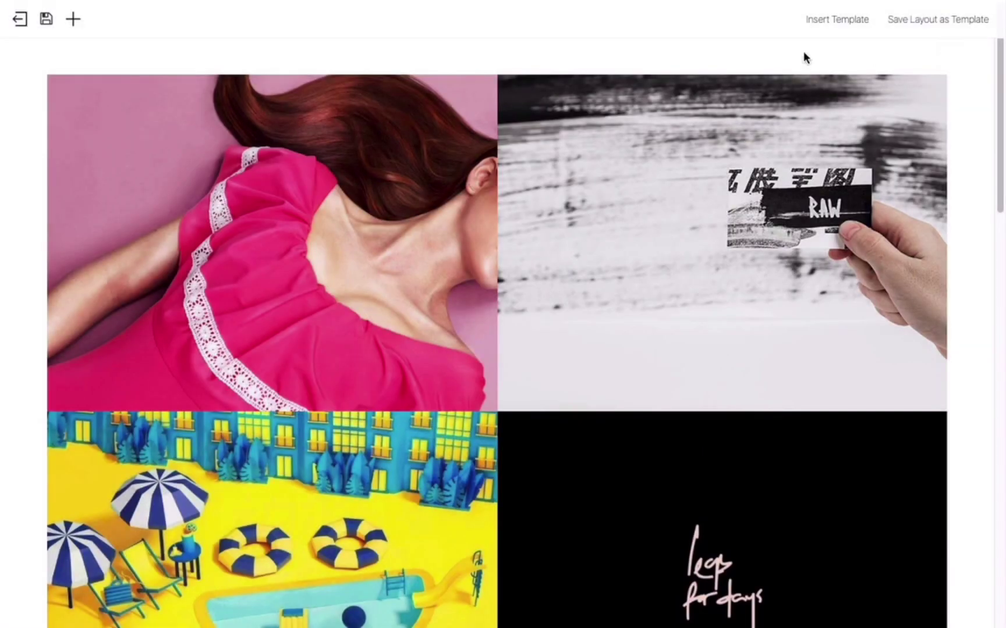
Save the layout and set the grid to 3 columns on desktop and 2 on mobile.
{"action": "left_click", "coordinate": [48, 22]}
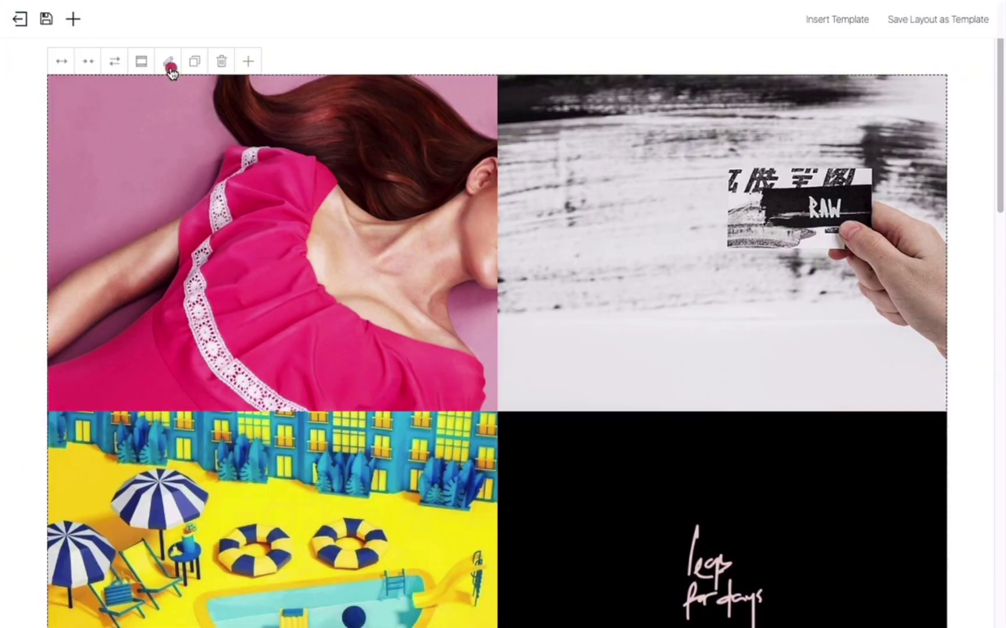
{"action": "left_click", "coordinate": [167, 62]}
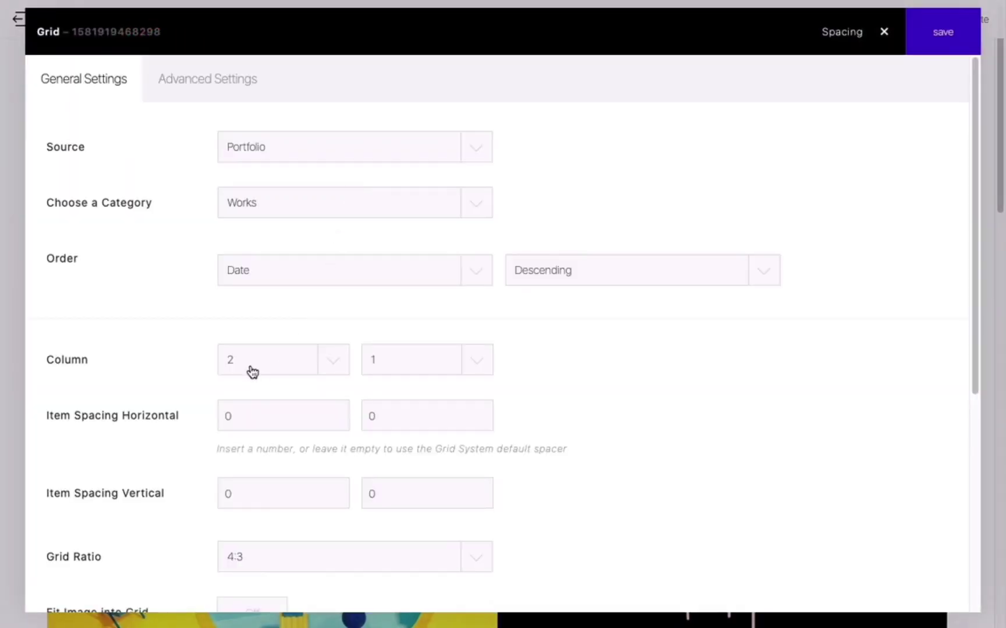
{"action": "left_click", "coordinate": [252, 370]}
{"action": "left_click", "coordinate": [248, 376]}
{"action": "left_click", "coordinate": [401, 363]}
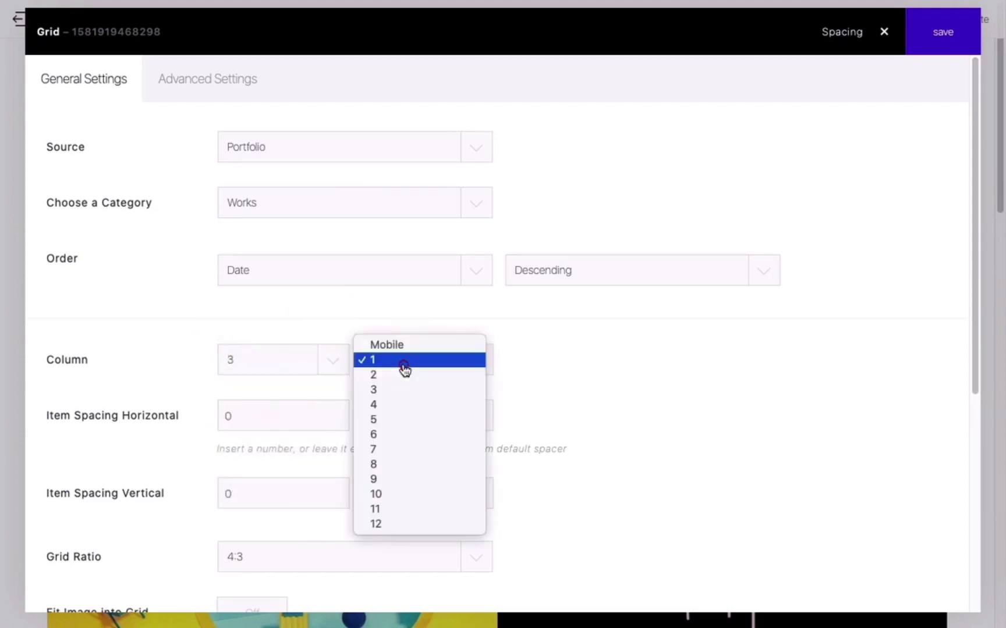
{"action": "left_click", "coordinate": [406, 375]}
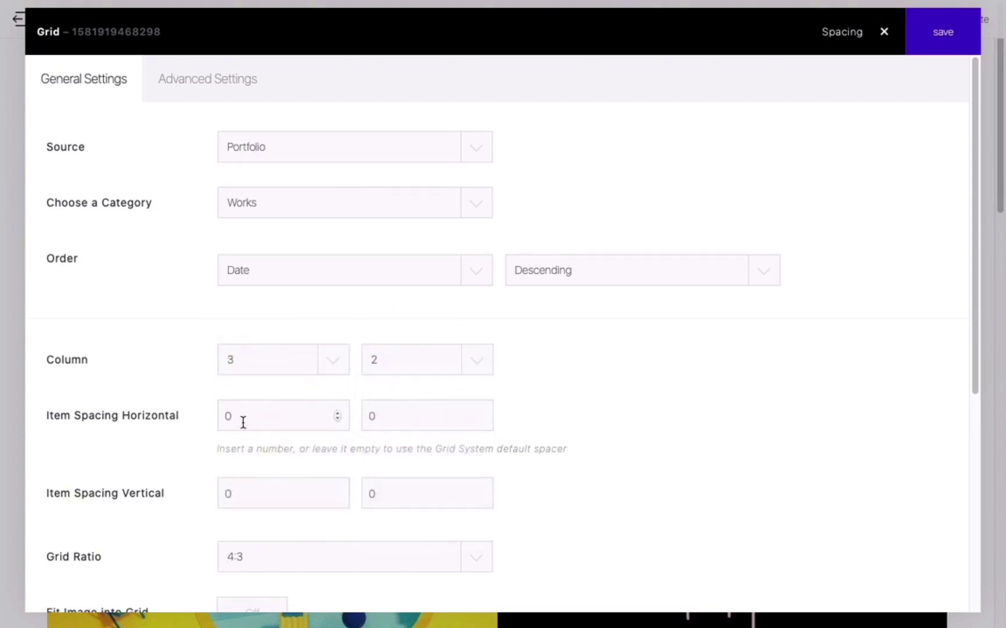
Set grid item spacing to 30 and 20, and save the settings.
{"action": "left_click", "coordinate": [226, 416]}
{"action": "type", "text": "30"}
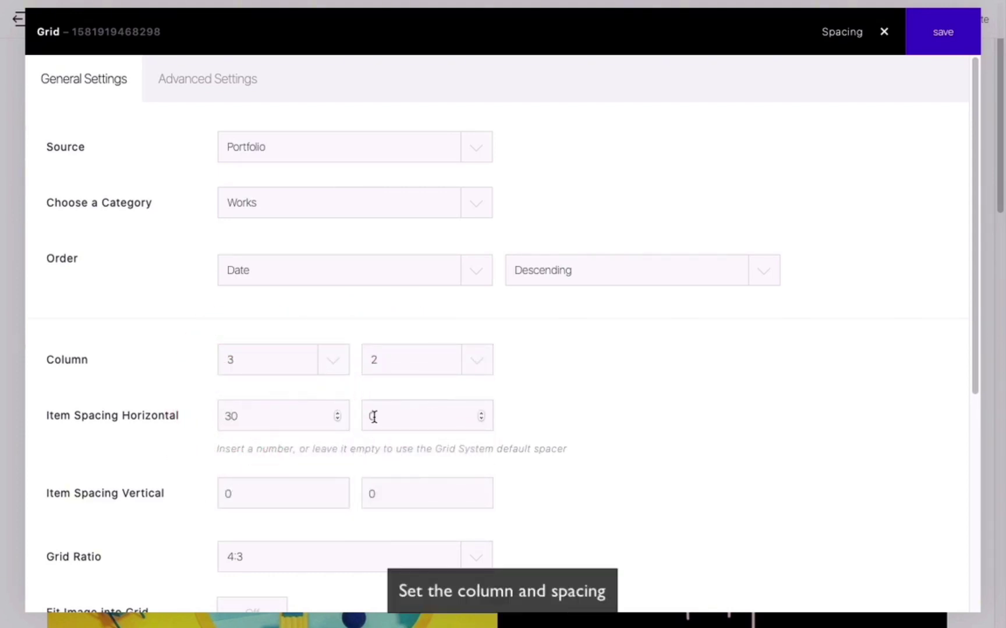
{"action": "left_click", "coordinate": [370, 416]}
{"action": "type", "text": "2"}
{"action": "scroll", "coordinate": [369, 433], "scroll_direction": "down", "scroll_amount": 1}
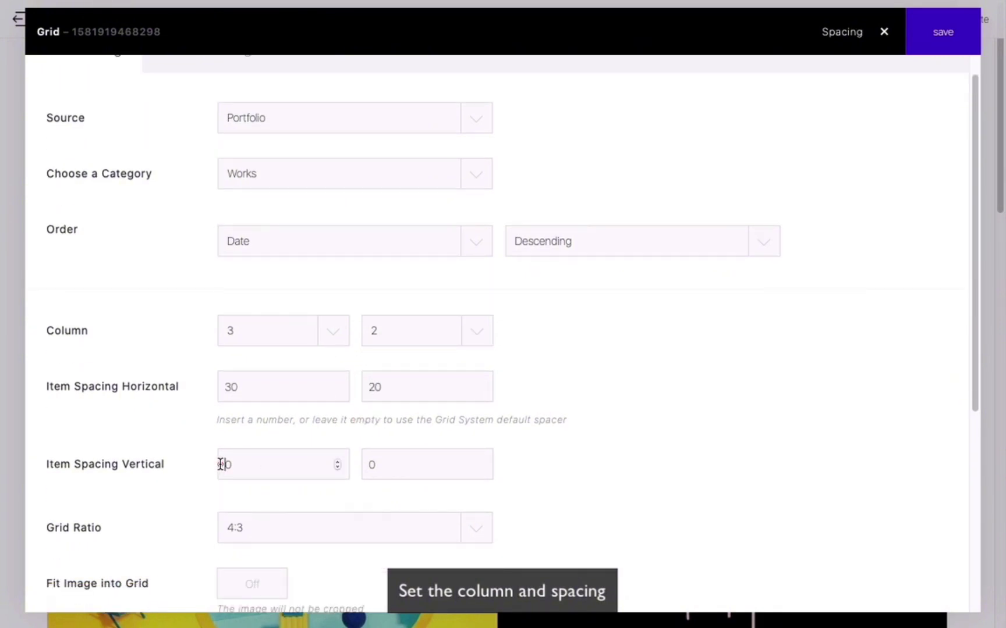
{"action": "left_click", "coordinate": [365, 467]}
{"action": "type", "text": "2"}
{"action": "left_click", "coordinate": [937, 45]}
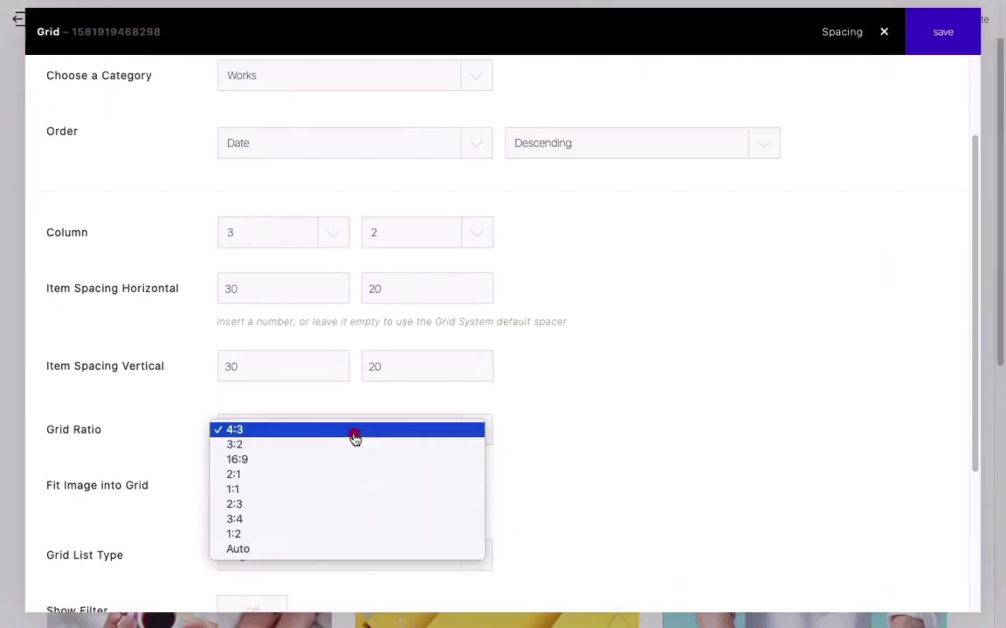
Set the thumbnail Grid Ratio to 2:1 and save, then change it to 16:9.
{"action": "left_click", "coordinate": [347, 475]}
{"action": "left_click", "coordinate": [934, 41]}
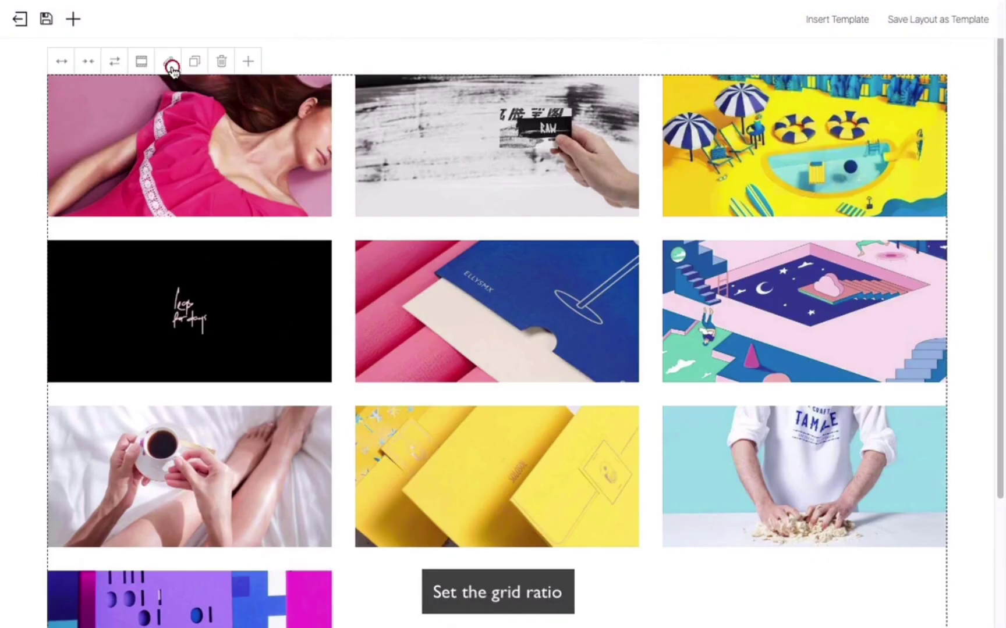
{"action": "left_click", "coordinate": [172, 66]}
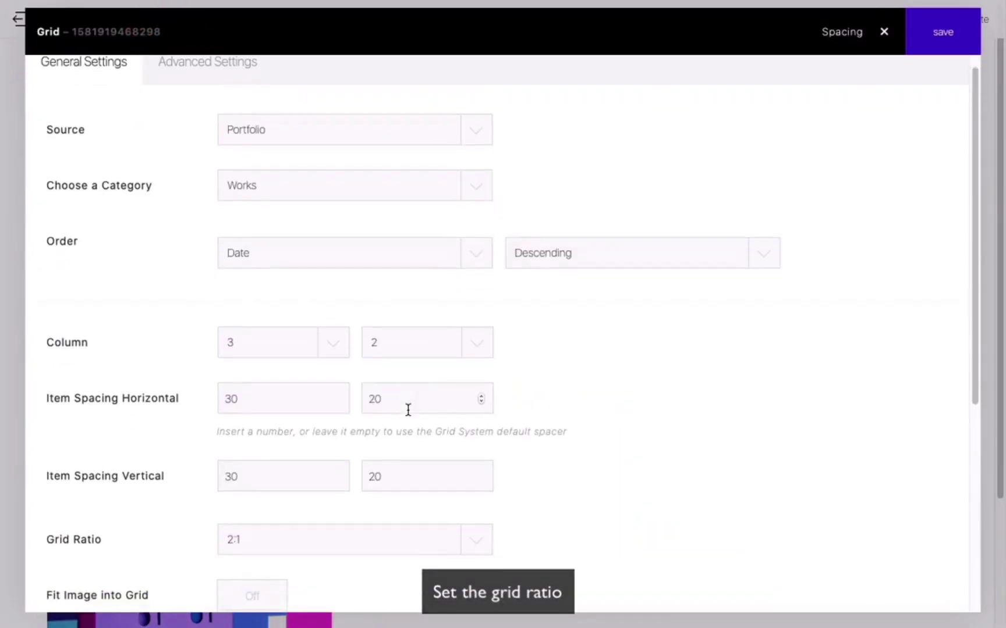
{"action": "scroll", "coordinate": [408, 410], "scroll_direction": "down", "scroll_amount": 2}
{"action": "left_click", "coordinate": [361, 487]}
{"action": "left_click", "coordinate": [369, 473]}
{"action": "left_click", "coordinate": [638, 454]}
{"action": "scroll", "coordinate": [638, 455], "scroll_direction": "down", "scroll_amount": 3}
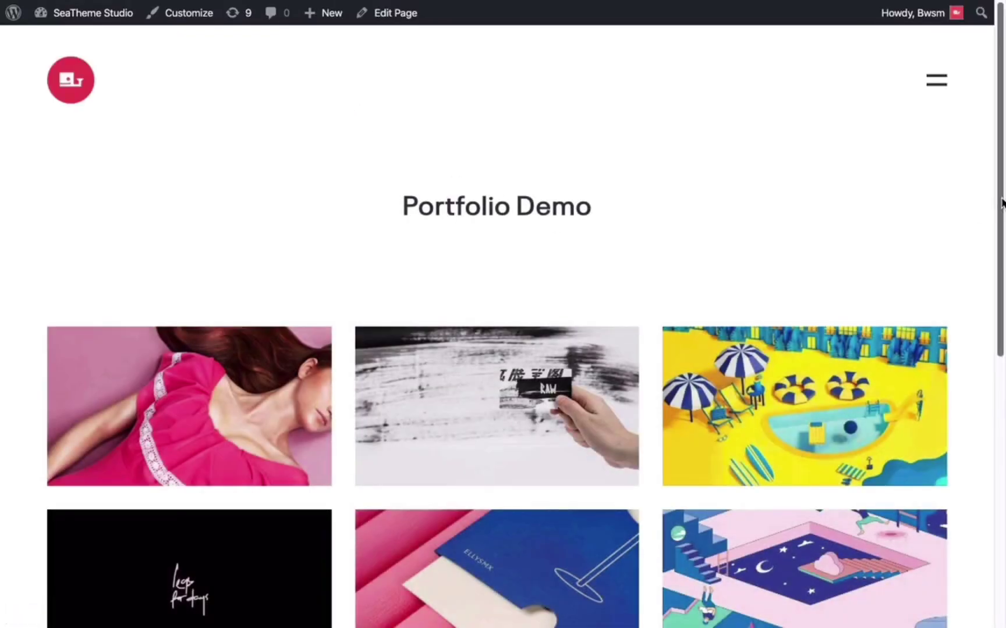
Turn Show Title Wrap off in the page settings and update the page.
{"action": "left_click_drag", "start_coordinate": [1002, 203], "coordinate": [1002, 173]}
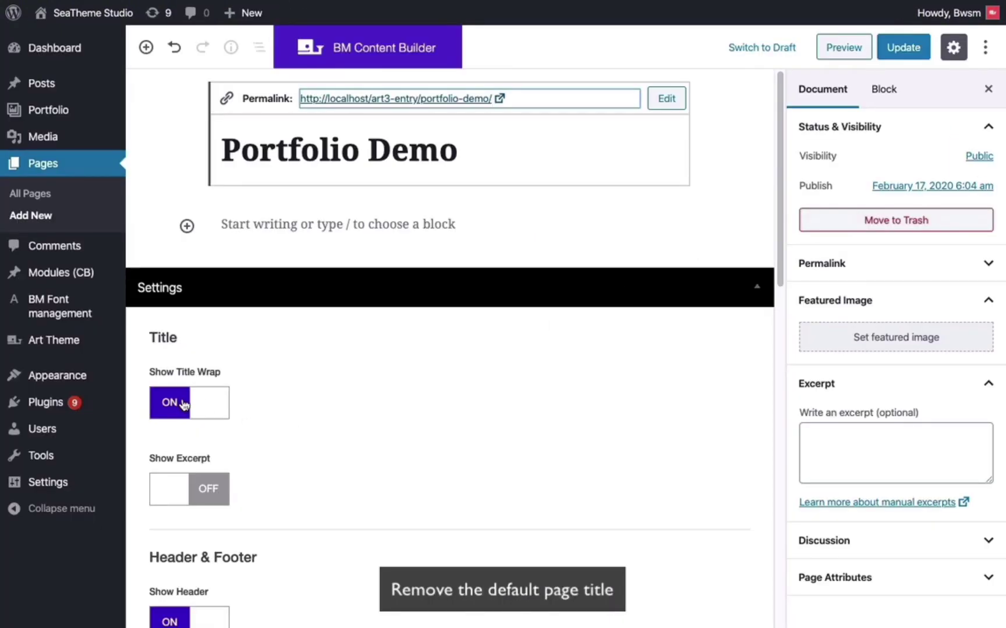
{"action": "left_click", "coordinate": [183, 404]}
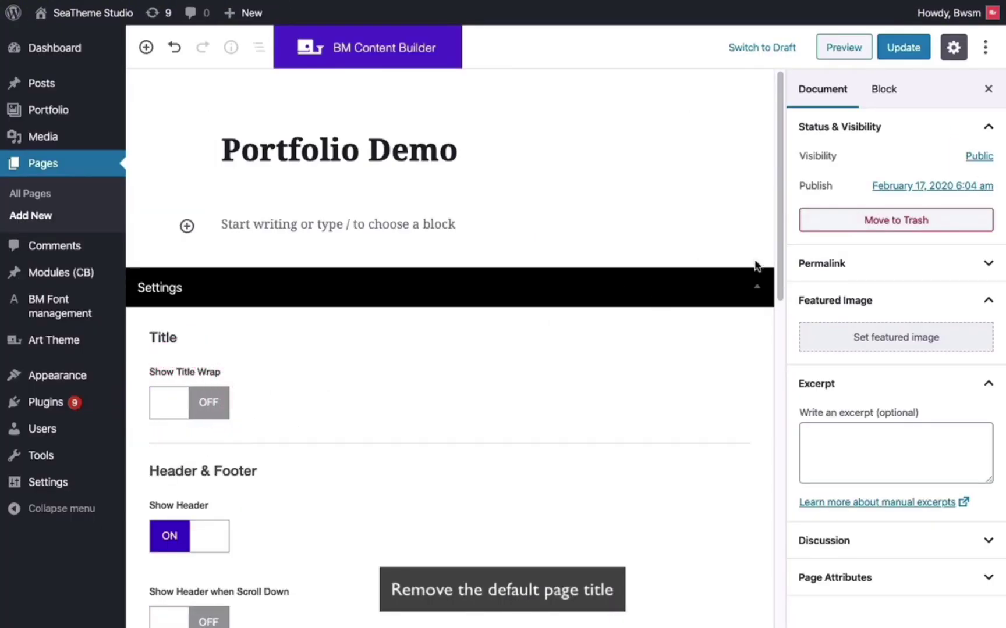
{"action": "left_click", "coordinate": [902, 48]}
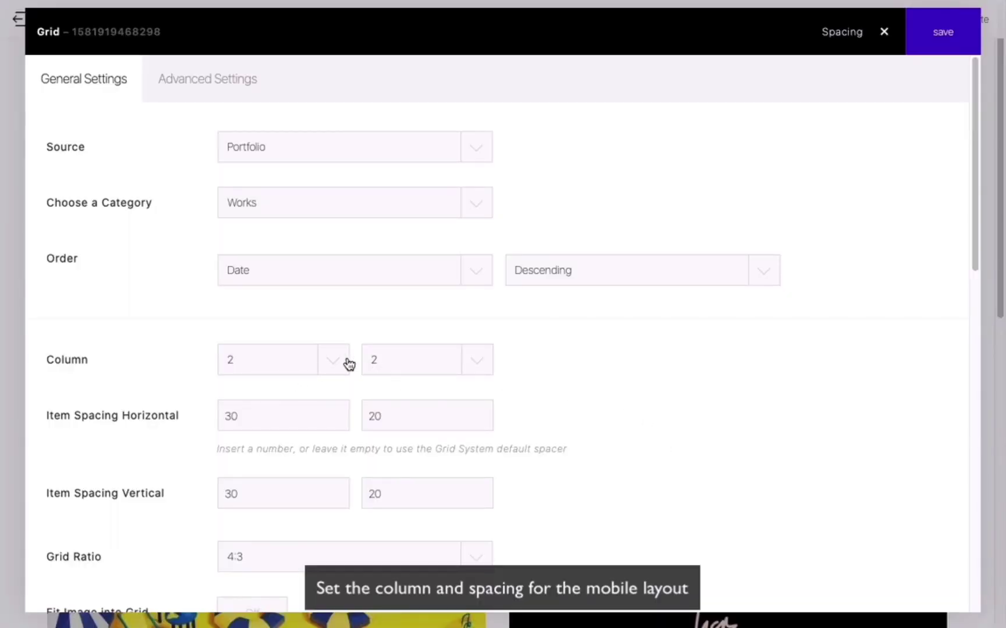
Set the grid to one column on mobile, save, and reload the phone preview.
{"action": "left_click", "coordinate": [440, 361]}
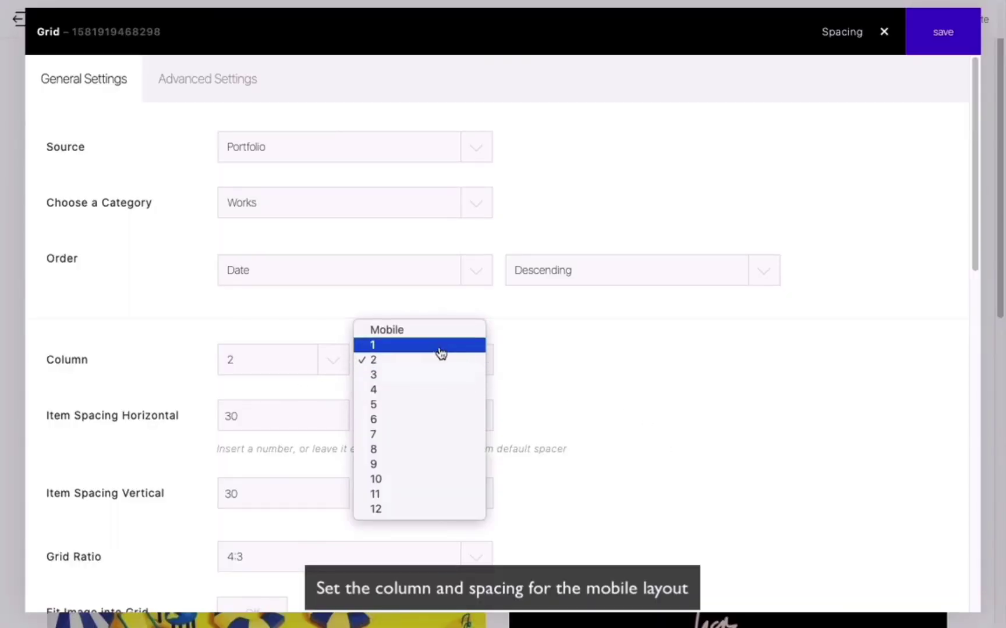
{"action": "key", "text": "Escape"}
{"action": "left_click", "coordinate": [423, 392]}
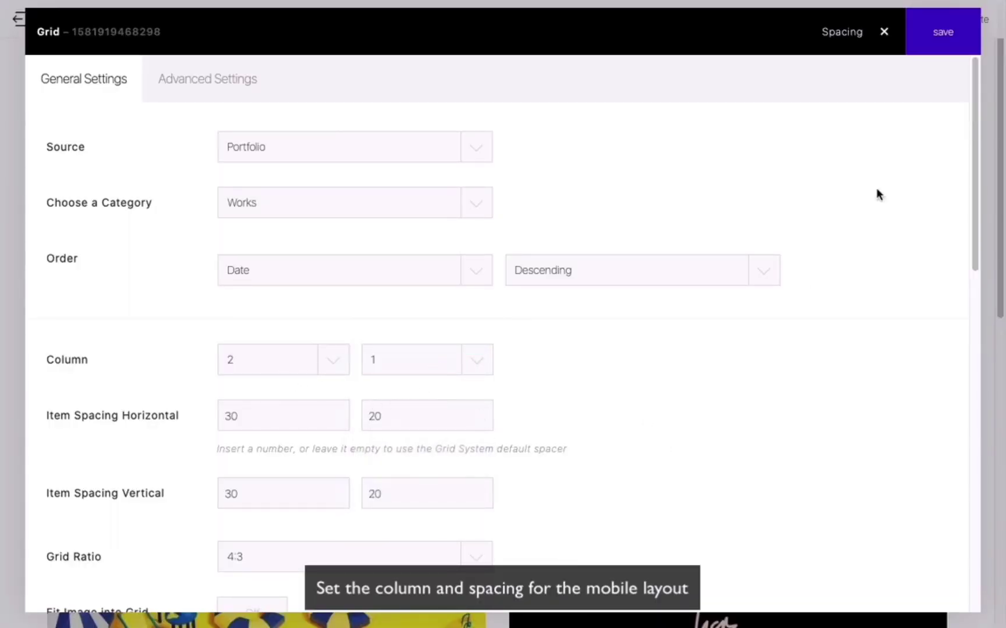
{"action": "left_click", "coordinate": [945, 50]}
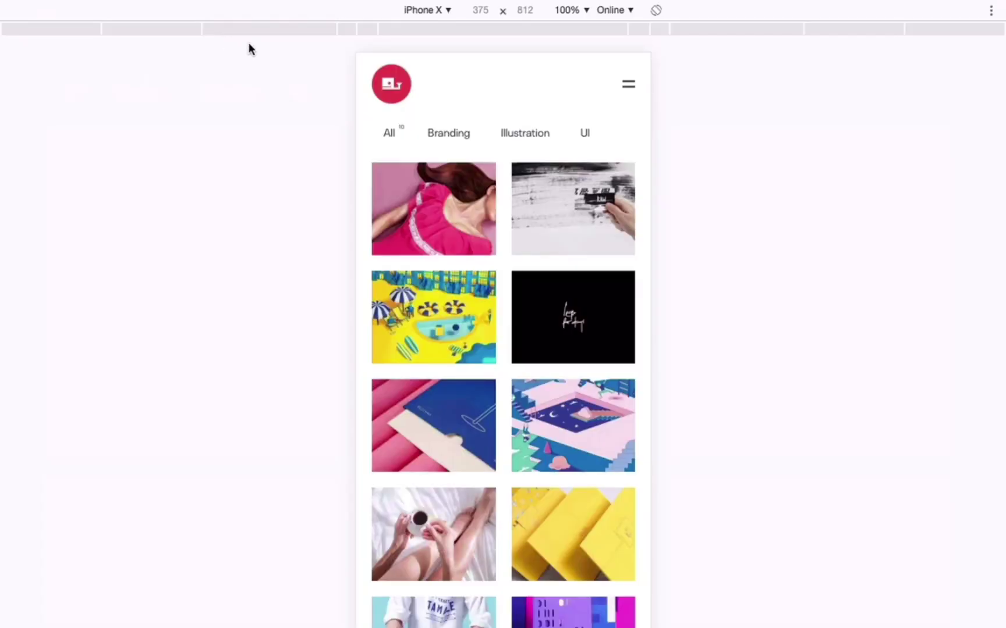
{"action": "key", "text": "super+r"}
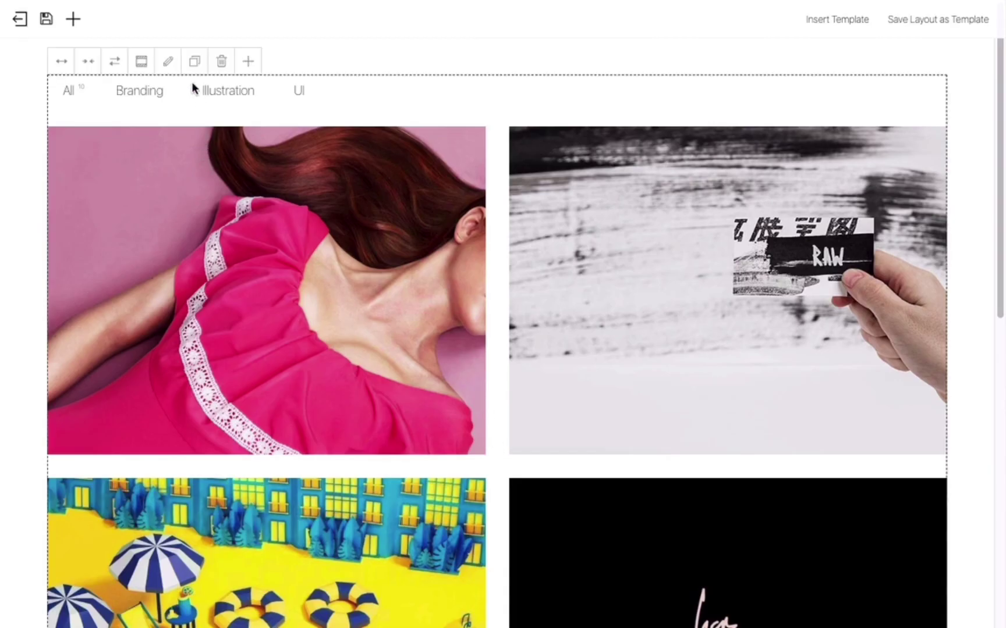
Set 2 mobile columns with 30 item spacing both ways, save, and preview in device view.
{"action": "left_click", "coordinate": [167, 61]}
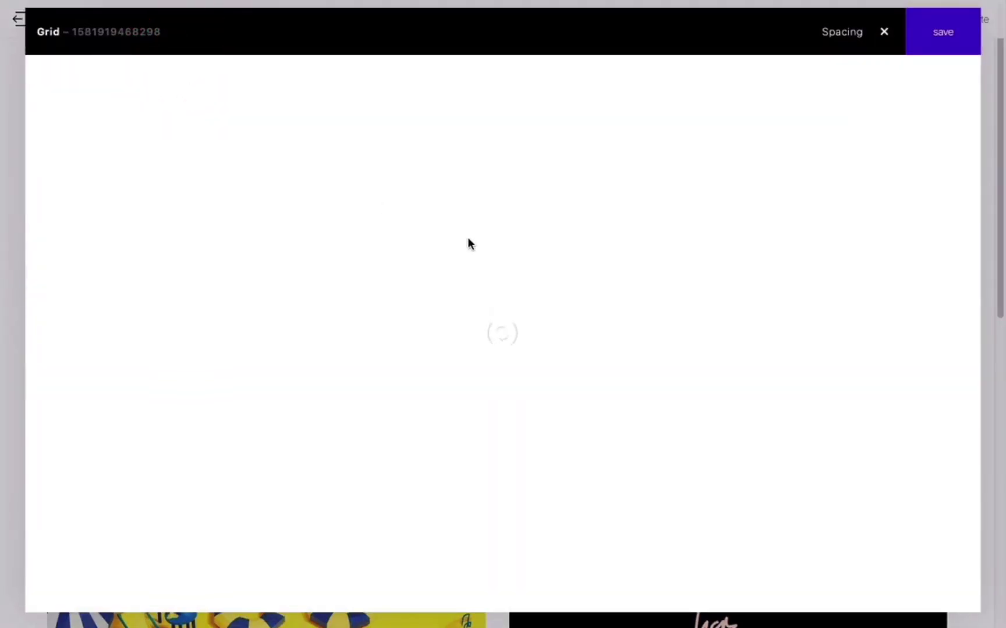
{"action": "left_click", "coordinate": [443, 369]}
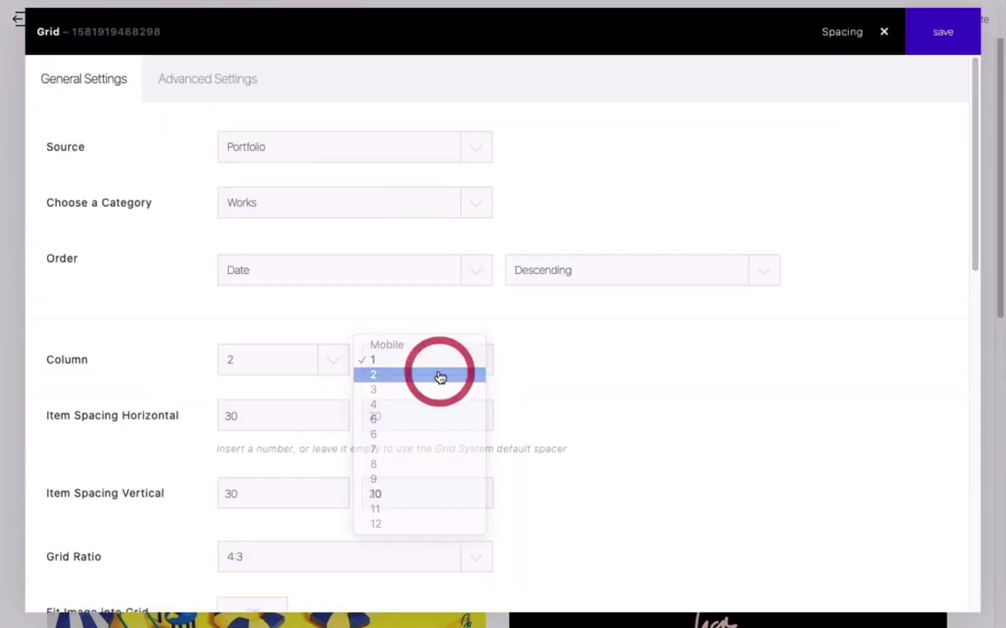
{"action": "left_click", "coordinate": [440, 375]}
{"action": "type", "text": "203"}
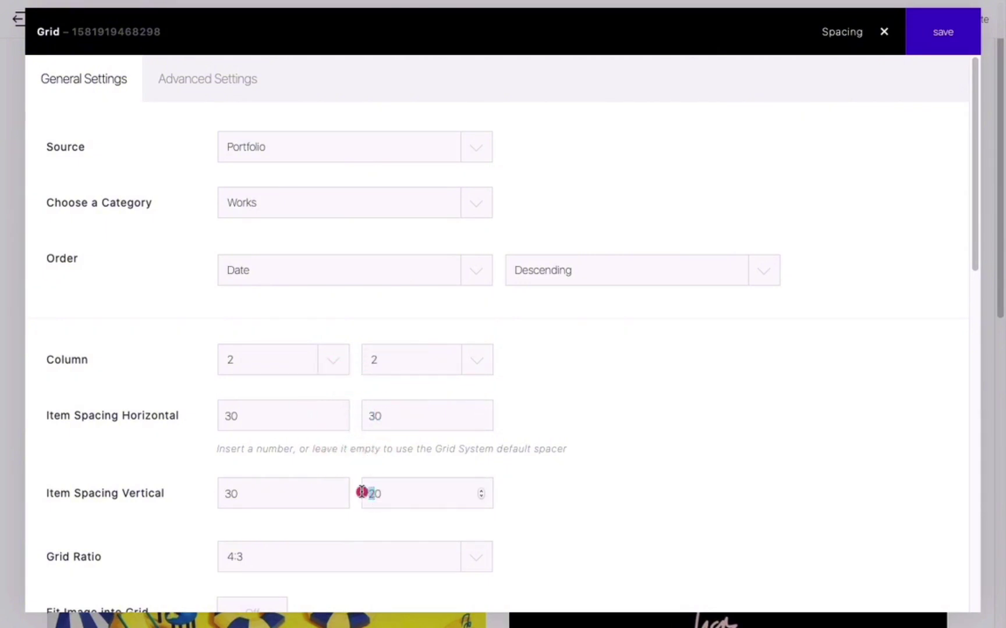
{"action": "type", "text": "3"}
{"action": "left_click", "coordinate": [940, 32]}
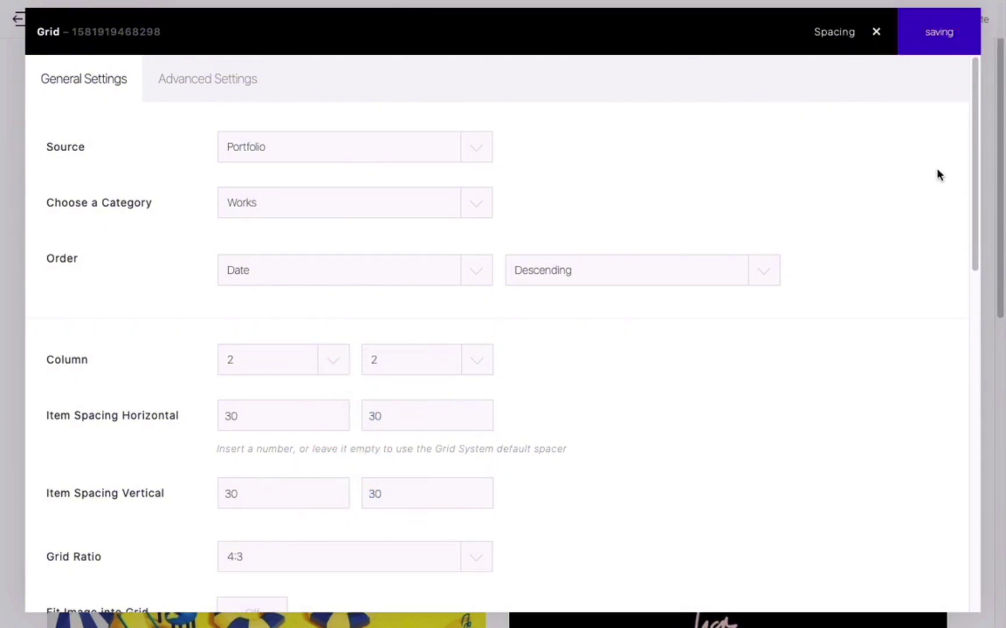
{"action": "key", "text": "ctrl+shift+m"}
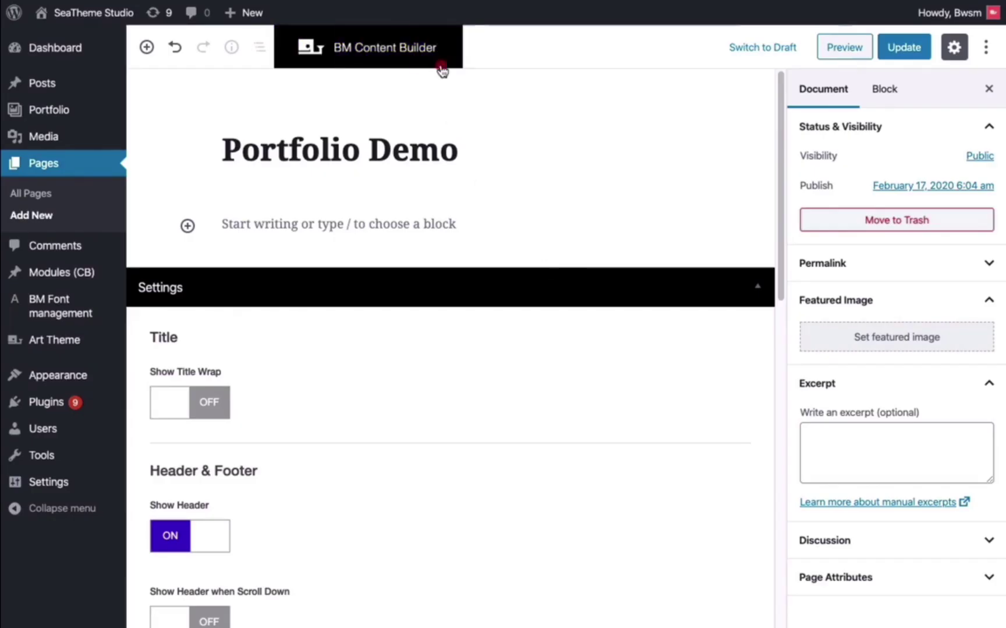
In the builder, set the grid's ratio to Auto and list type to Waterfall, then save.
{"action": "left_click", "coordinate": [441, 68]}
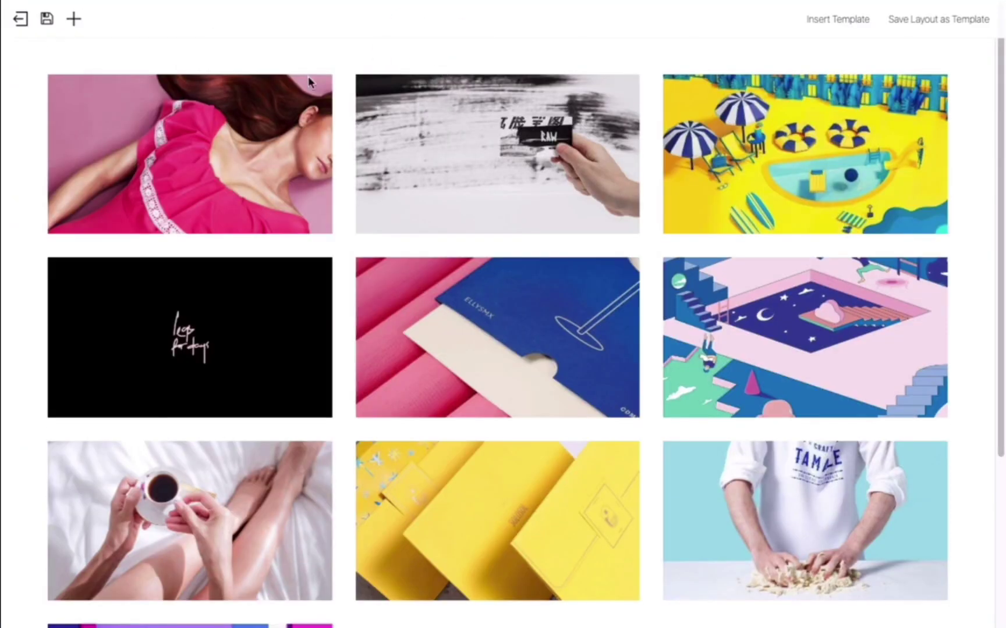
{"action": "left_click", "coordinate": [172, 70]}
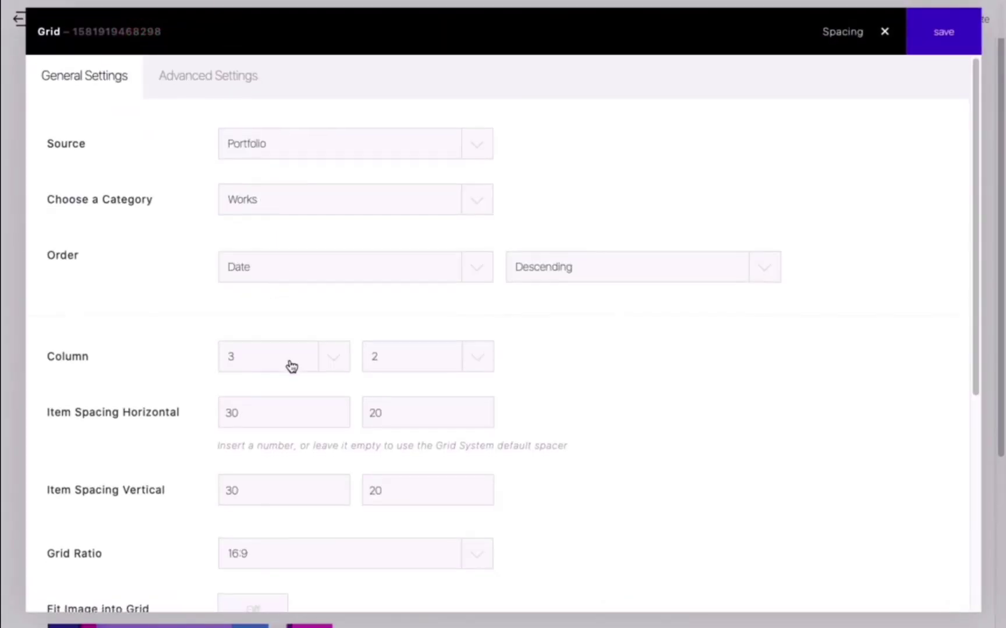
{"action": "scroll", "coordinate": [291, 365], "scroll_direction": "down", "scroll_amount": 5}
{"action": "left_click", "coordinate": [283, 398]}
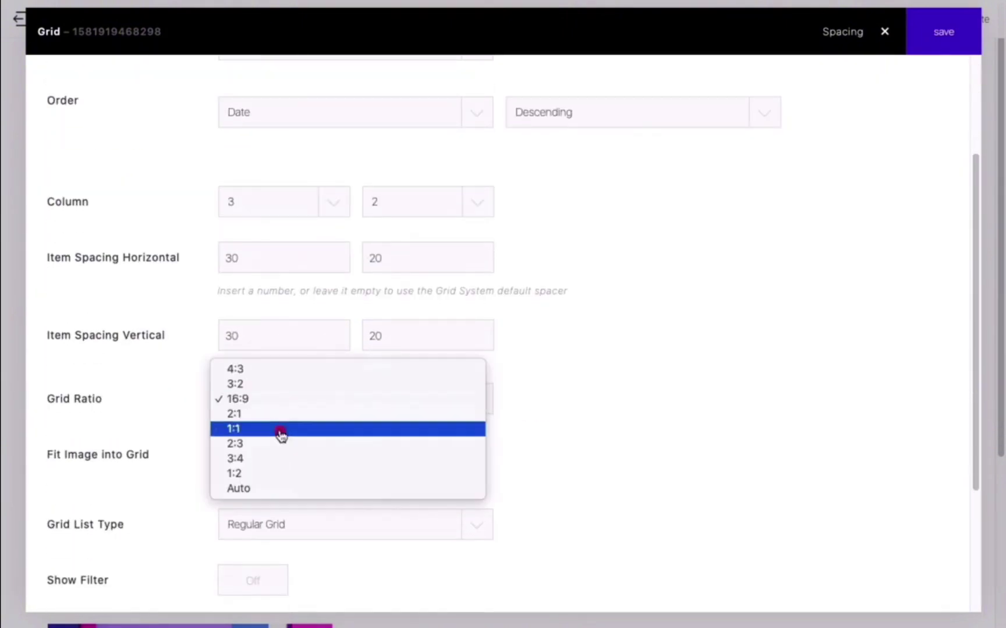
{"action": "left_click", "coordinate": [281, 490]}
{"action": "left_click", "coordinate": [281, 524]}
{"action": "left_click", "coordinate": [283, 541]}
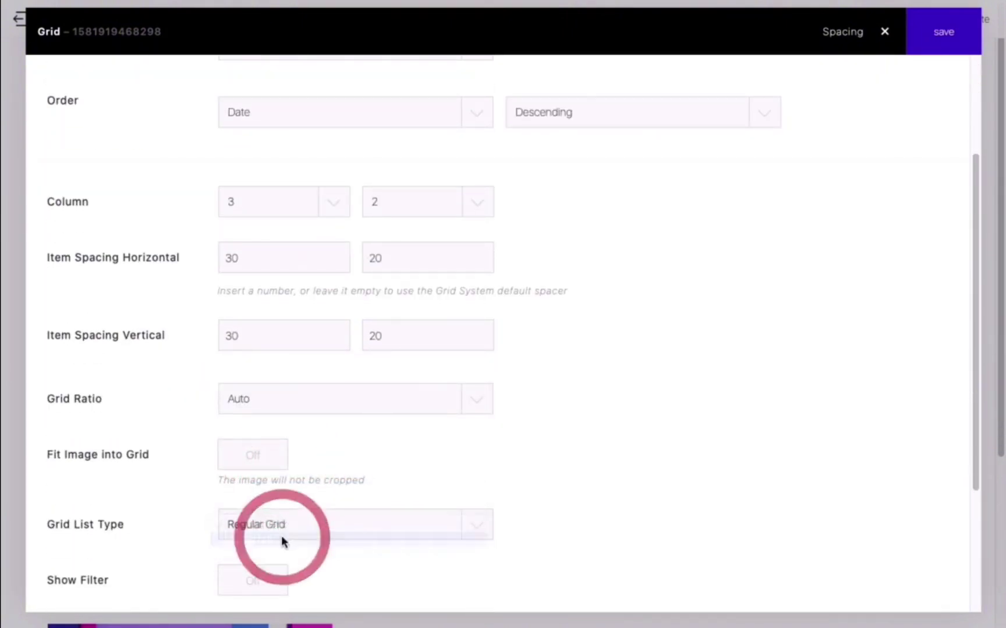
{"action": "left_click", "coordinate": [946, 38]}
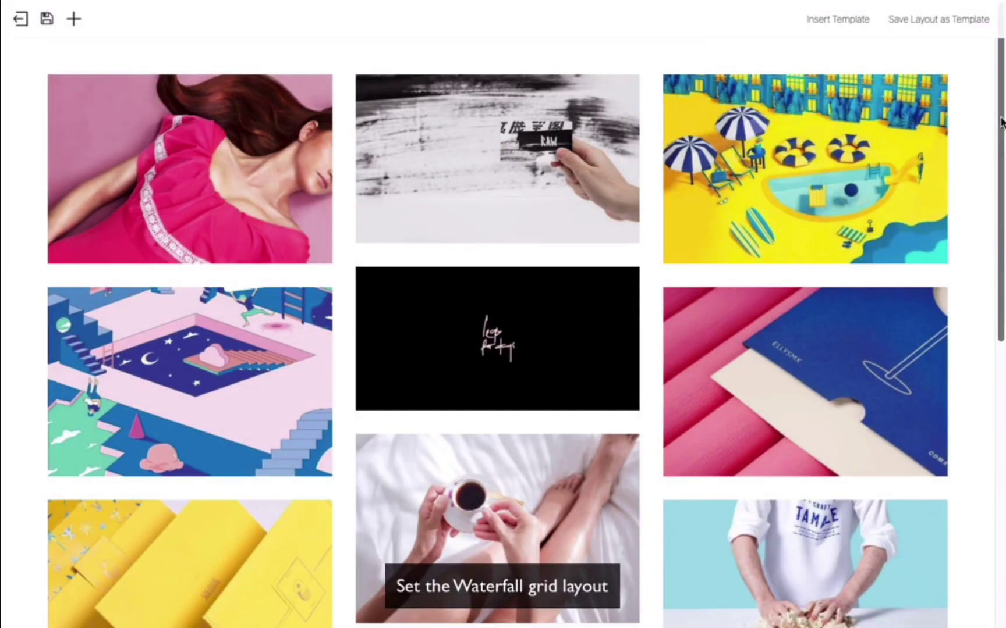
{"action": "mouse_move", "coordinate": [999, 123]}
{"action": "left_mouse_down"}
{"action": "mouse_move", "coordinate": [996, 213]}
{"action": "mouse_move", "coordinate": [990, 106]}
{"action": "left_mouse_up"}
Set Grid Ratio to 4:3, list type to Regular Grid, and Fit Image into Grid on, then save.
{"action": "mouse_move", "coordinate": [244, 86]}
{"action": "left_click", "coordinate": [170, 62]}
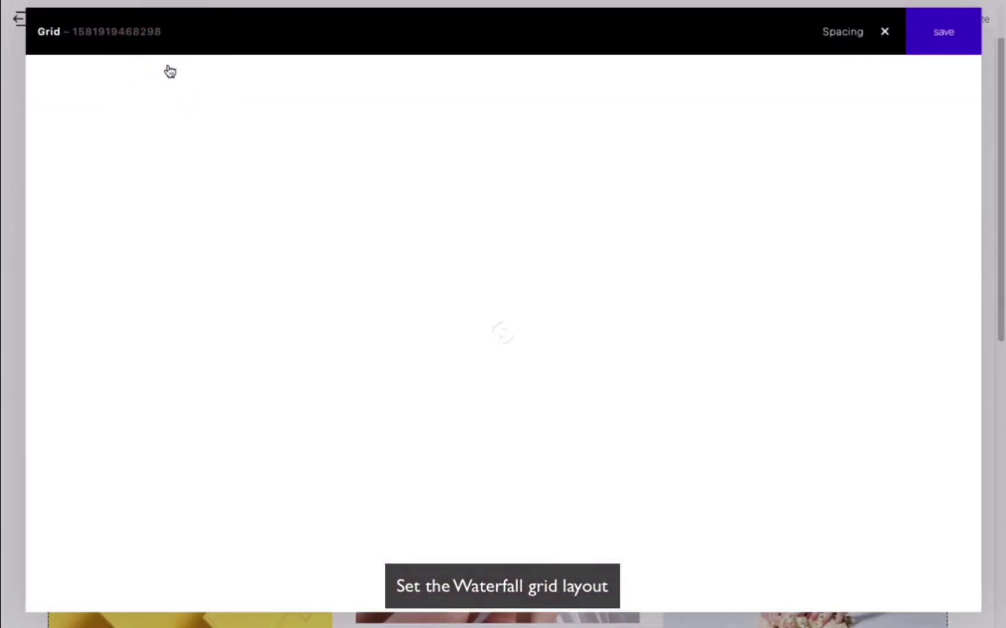
{"action": "scroll", "coordinate": [388, 356], "scroll_direction": "down", "scroll_amount": 3}
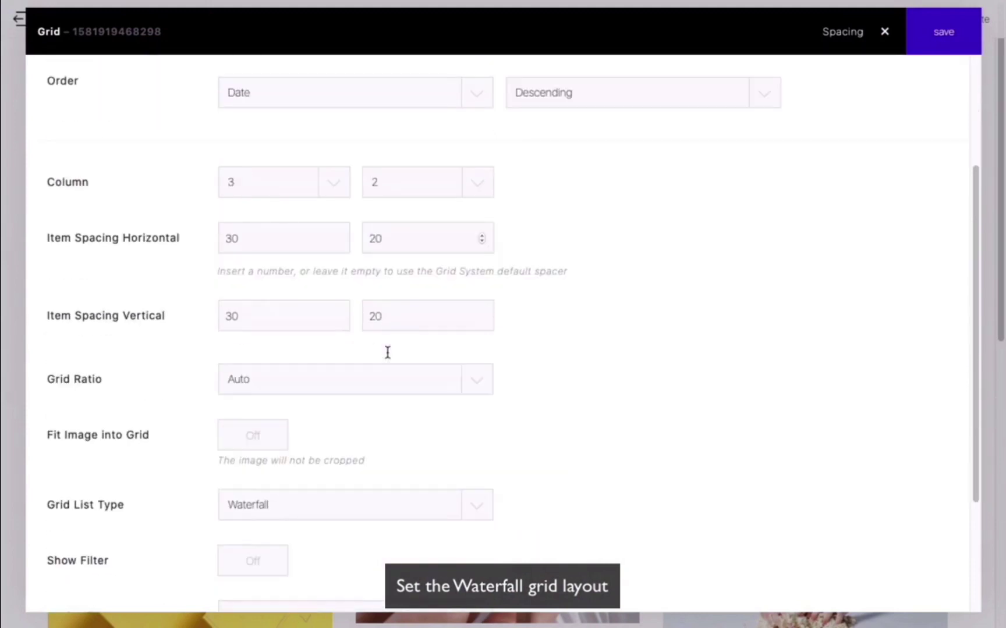
{"action": "left_click", "coordinate": [363, 371]}
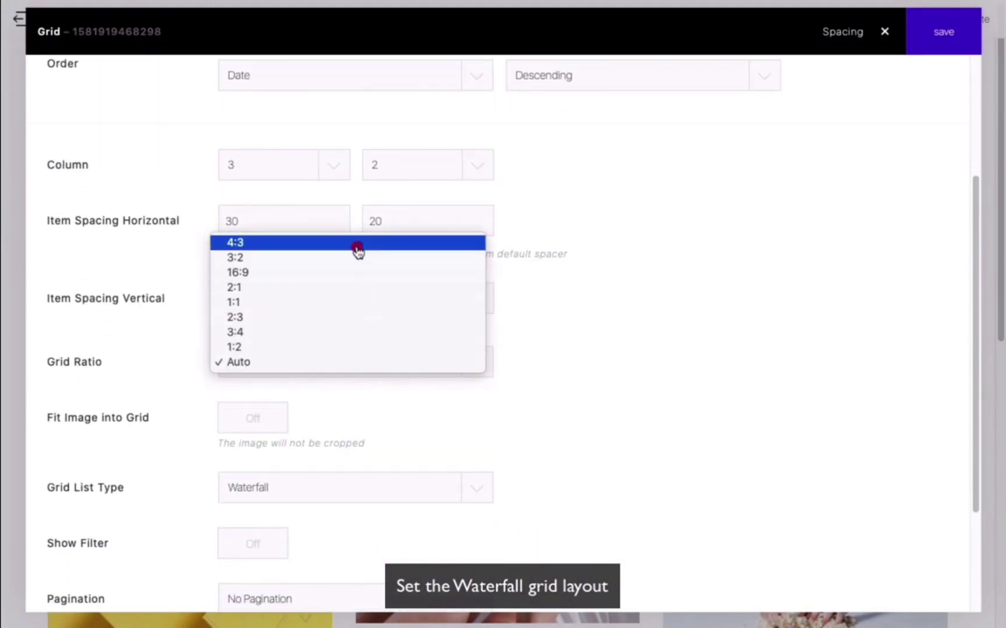
{"action": "left_click", "coordinate": [358, 243]}
{"action": "left_click", "coordinate": [327, 491]}
{"action": "left_click", "coordinate": [330, 475]}
{"action": "left_click", "coordinate": [269, 427]}
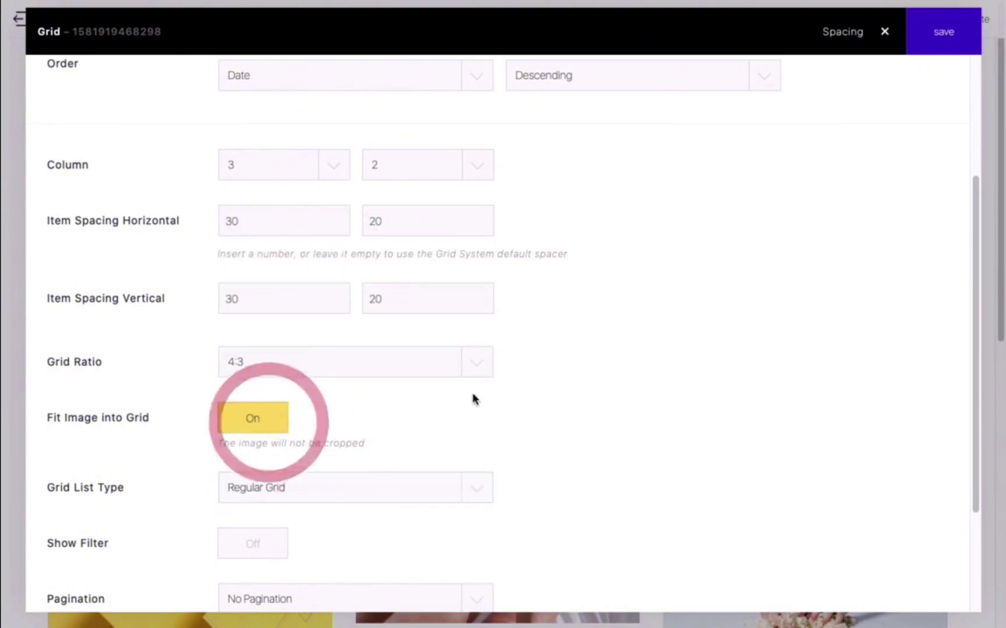
{"action": "left_click", "coordinate": [938, 49]}
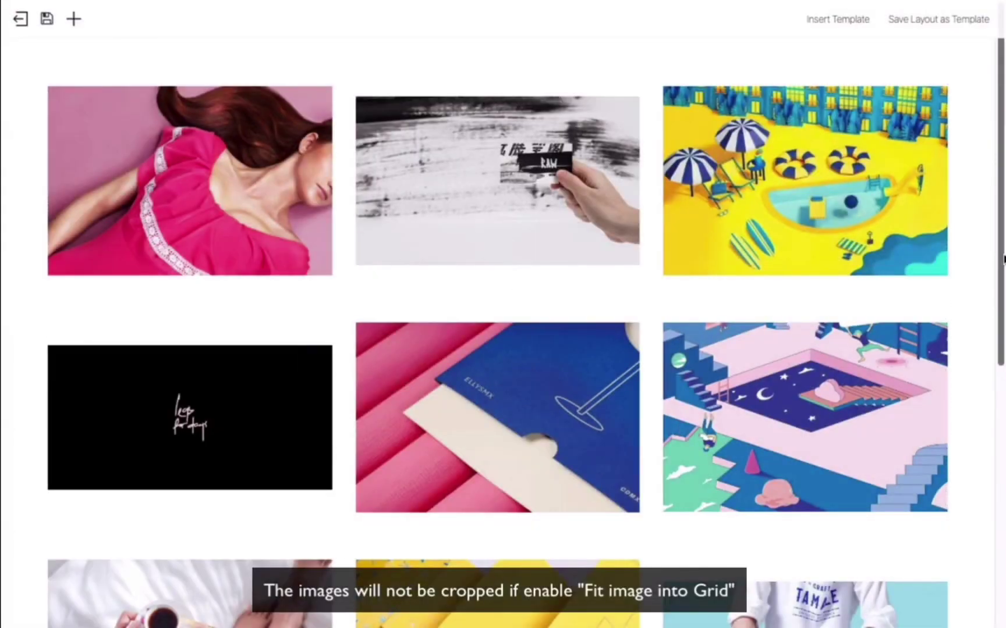
{"action": "scroll", "coordinate": [906, 492], "scroll_direction": "down", "scroll_amount": 4}
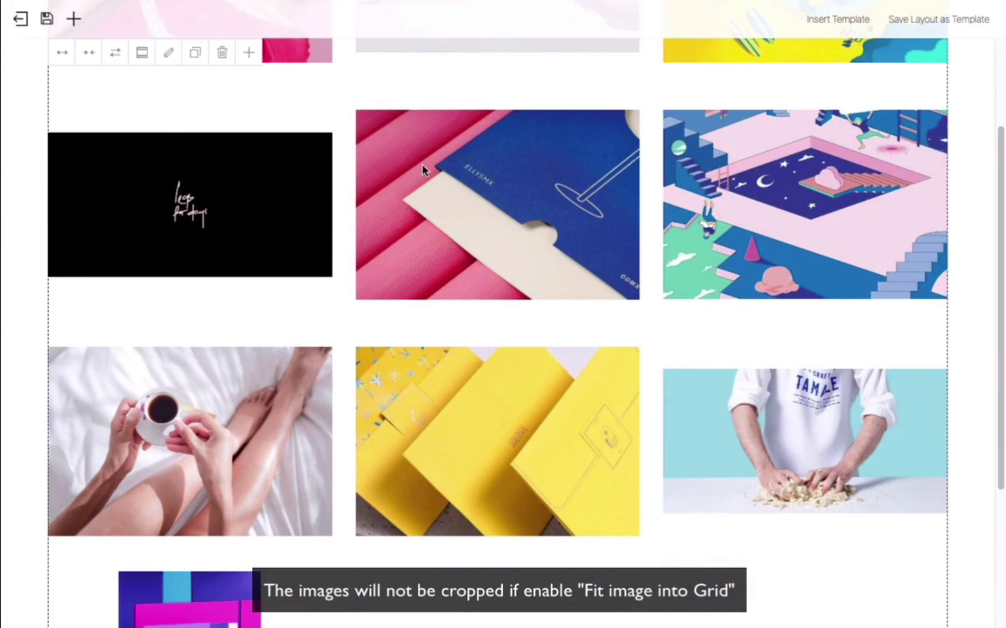
{"action": "scroll", "coordinate": [422, 169], "scroll_direction": "up", "scroll_amount": 4}
Switch the grid's Show Filter option to On and save.
{"action": "left_click", "coordinate": [173, 60]}
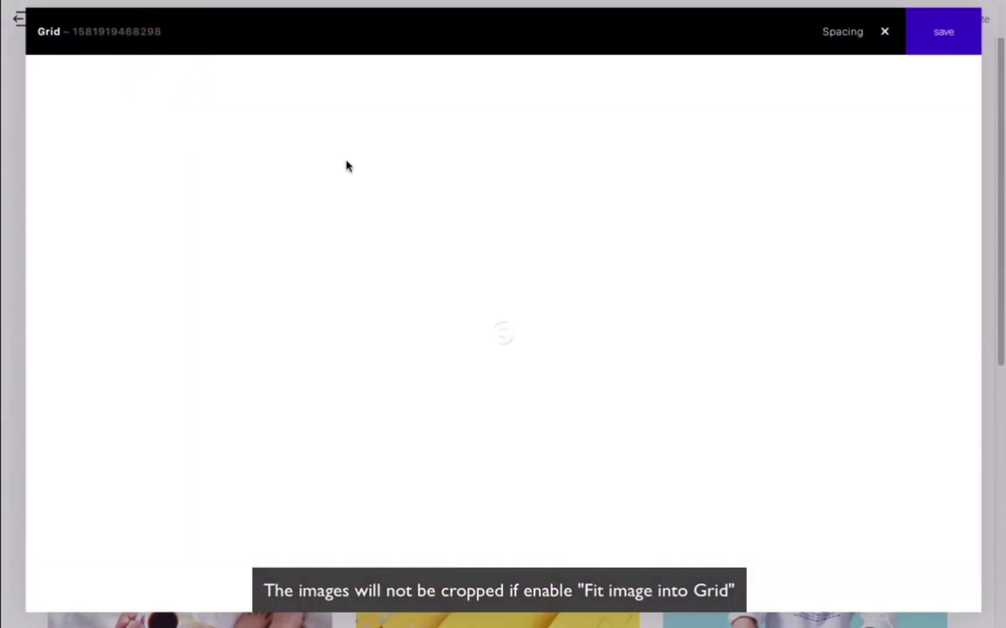
{"action": "scroll", "coordinate": [405, 267], "scroll_direction": "down", "scroll_amount": 5}
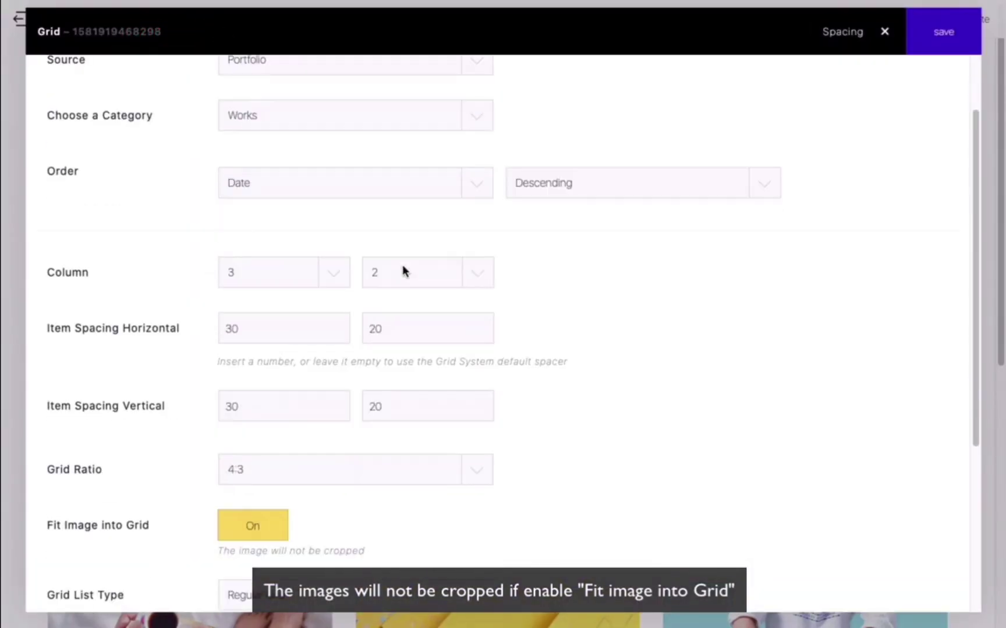
{"action": "scroll", "coordinate": [405, 269], "scroll_direction": "down", "scroll_amount": 3}
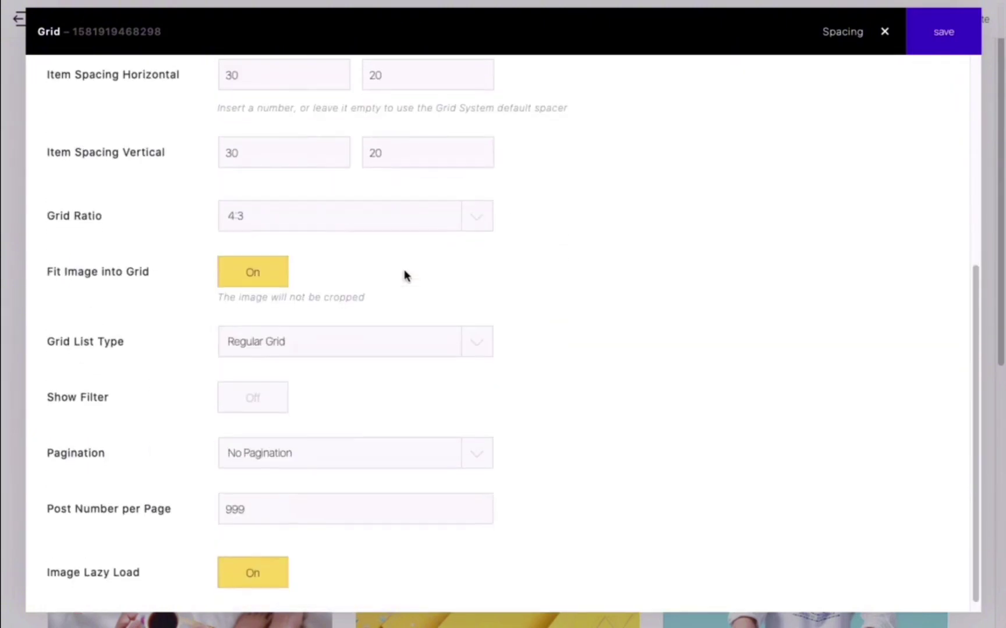
{"action": "left_click", "coordinate": [279, 393]}
{"action": "scroll", "coordinate": [593, 407], "scroll_direction": "down", "scroll_amount": 3}
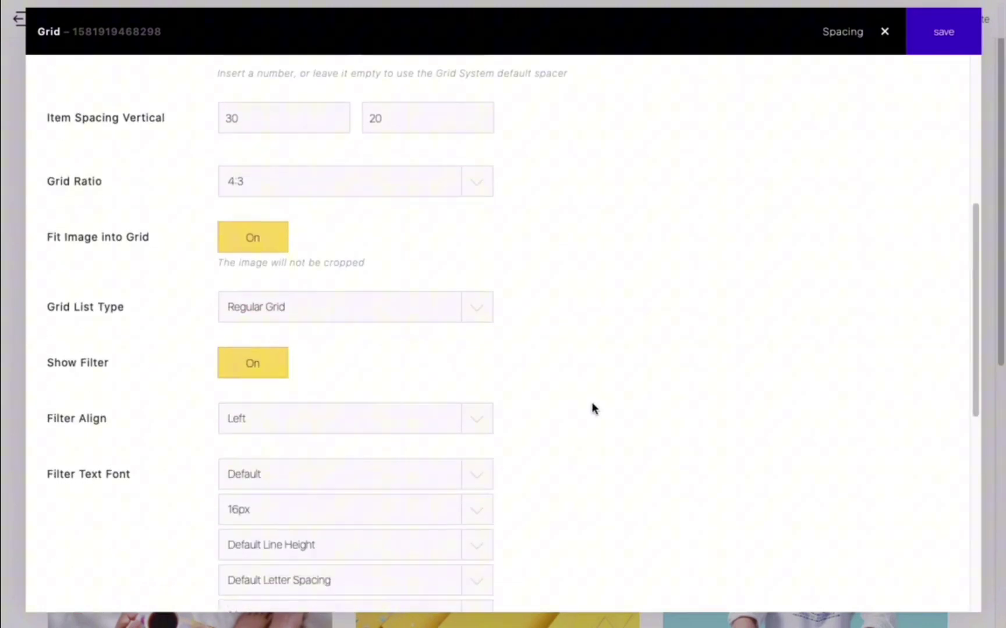
{"action": "left_click", "coordinate": [941, 39]}
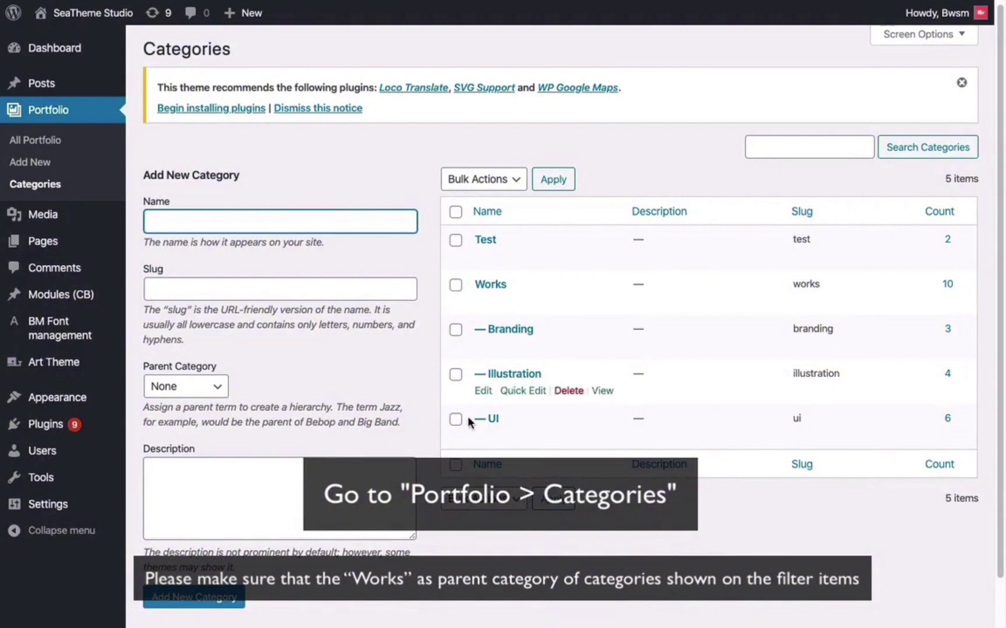
{"action": "mouse_move", "coordinate": [513, 435]}
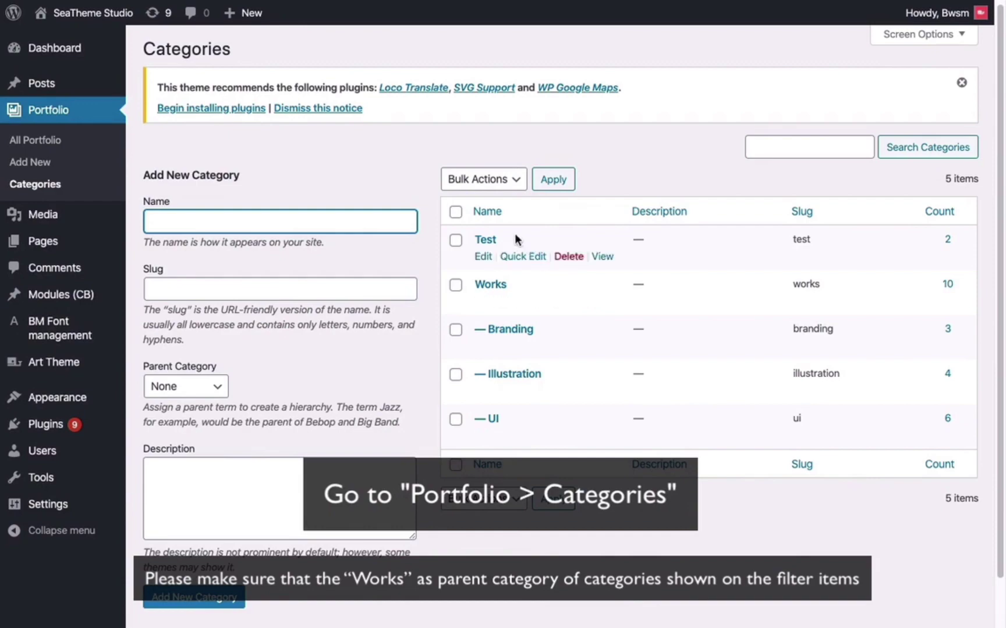
Choose Works as the grid category, test the Branding, Illustration and All filters, then reopen the builder.
{"action": "left_click", "coordinate": [295, 382]}
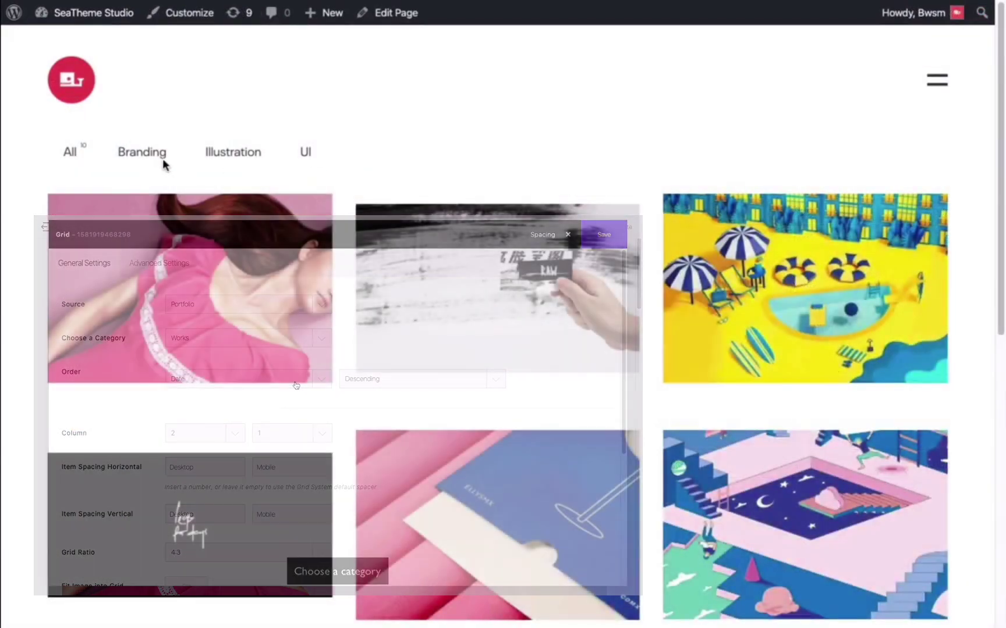
{"action": "left_click", "coordinate": [157, 153]}
{"action": "left_click", "coordinate": [231, 156]}
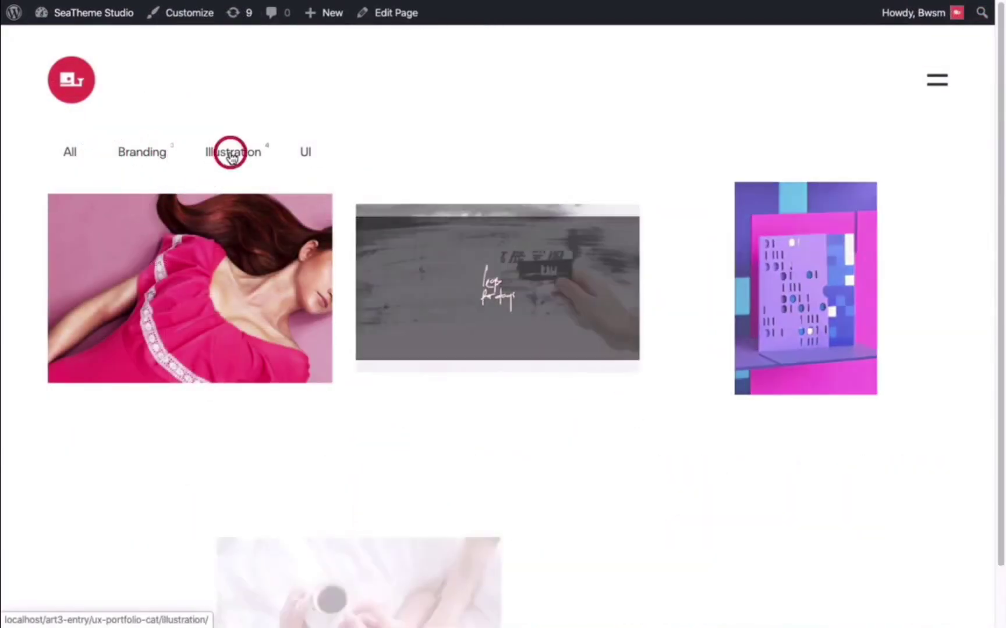
{"action": "left_click", "coordinate": [70, 154]}
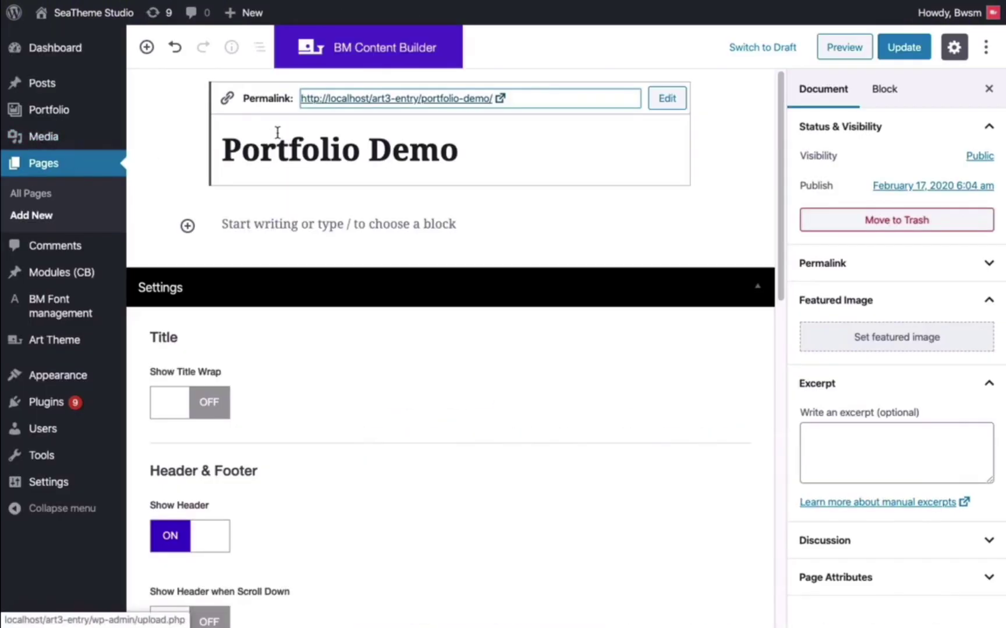
{"action": "left_click", "coordinate": [348, 57]}
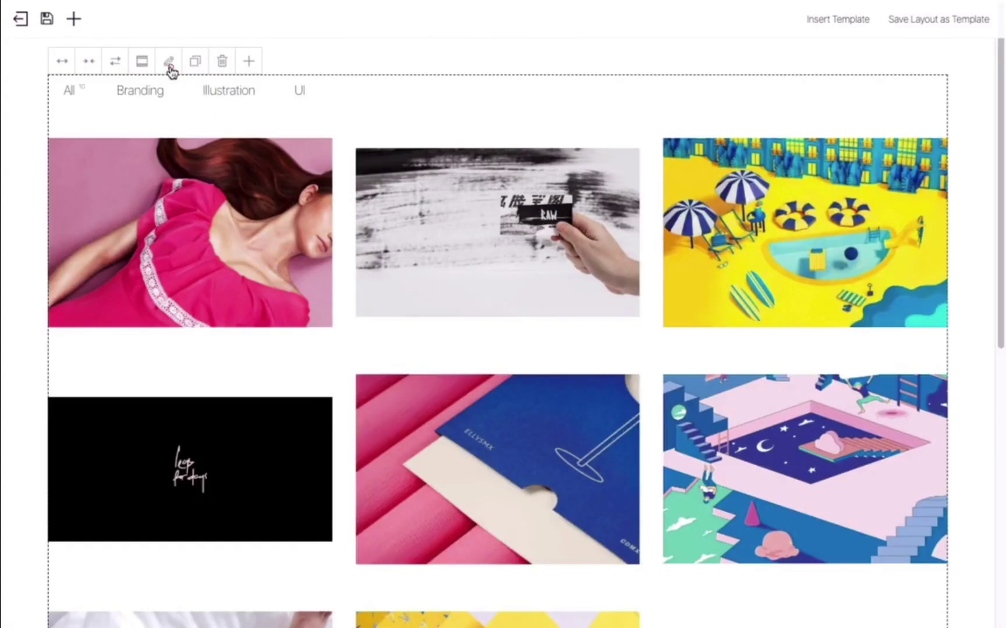
Set grid pagination to Load More Button with 6 posts per page and save.
{"action": "left_click", "coordinate": [169, 63]}
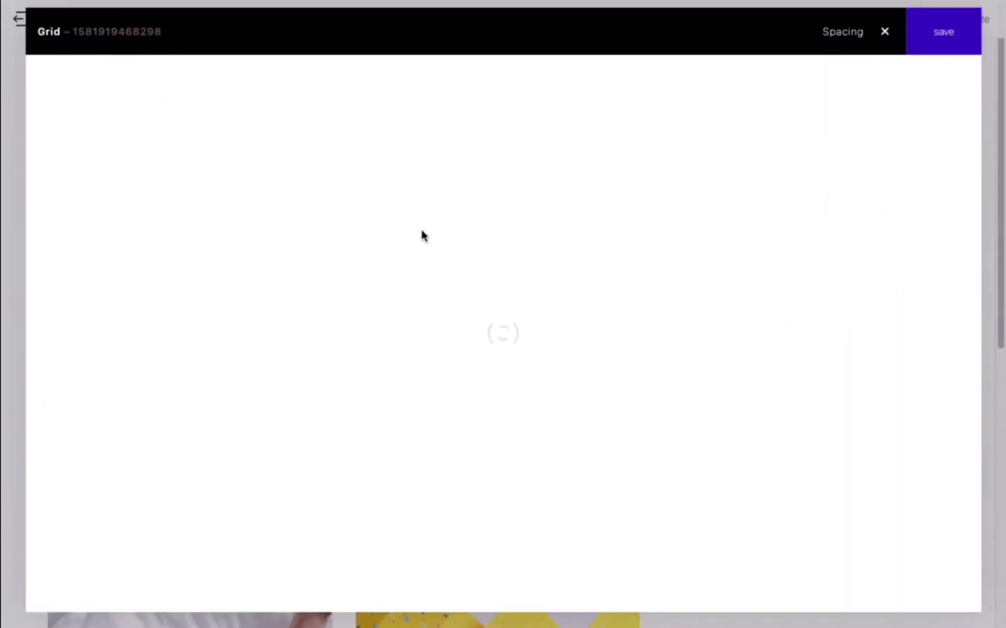
{"action": "scroll", "coordinate": [471, 288], "scroll_direction": "down", "scroll_amount": 5}
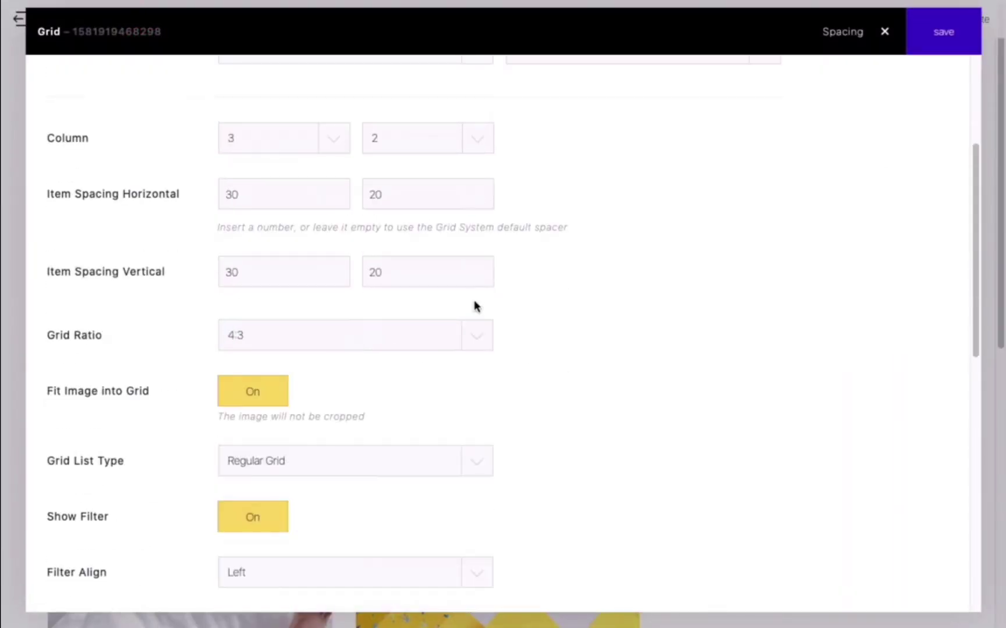
{"action": "scroll", "coordinate": [474, 307], "scroll_direction": "down", "scroll_amount": 5}
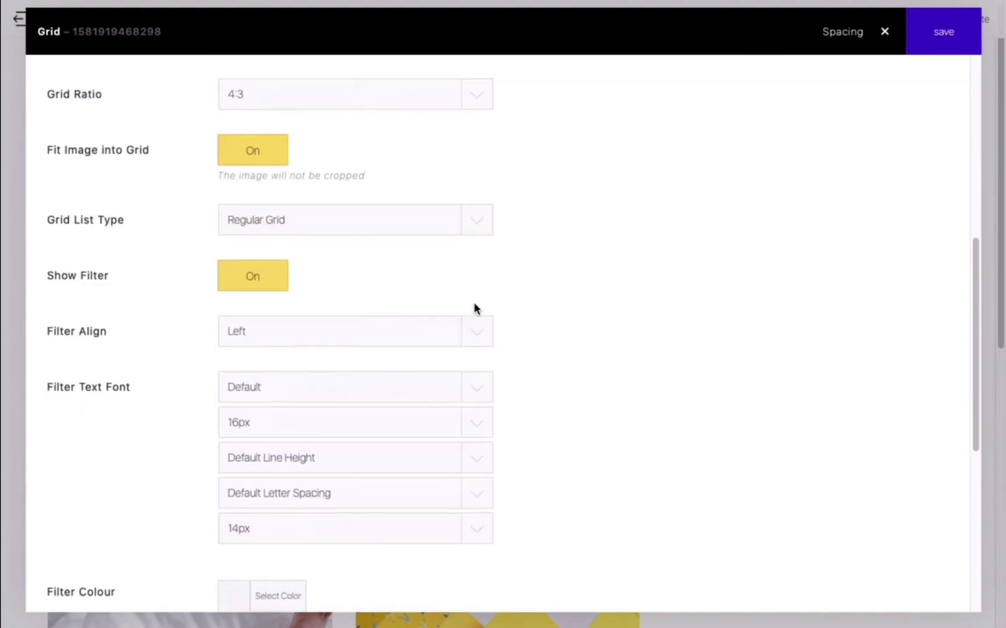
{"action": "scroll", "coordinate": [475, 308], "scroll_direction": "down", "scroll_amount": 5}
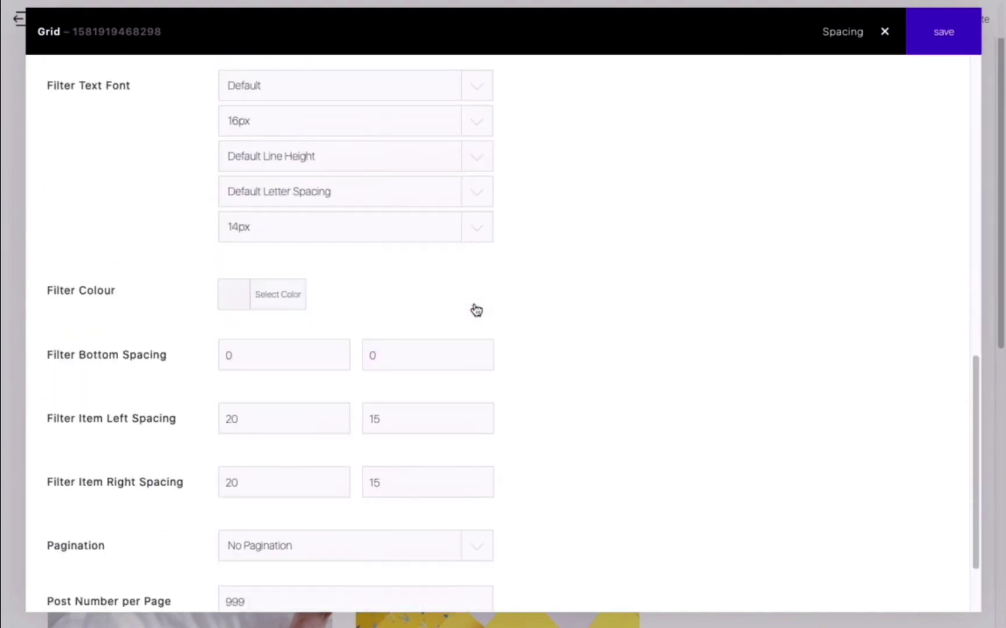
{"action": "scroll", "coordinate": [476, 310], "scroll_direction": "down", "scroll_amount": 2}
{"action": "left_click", "coordinate": [355, 443]}
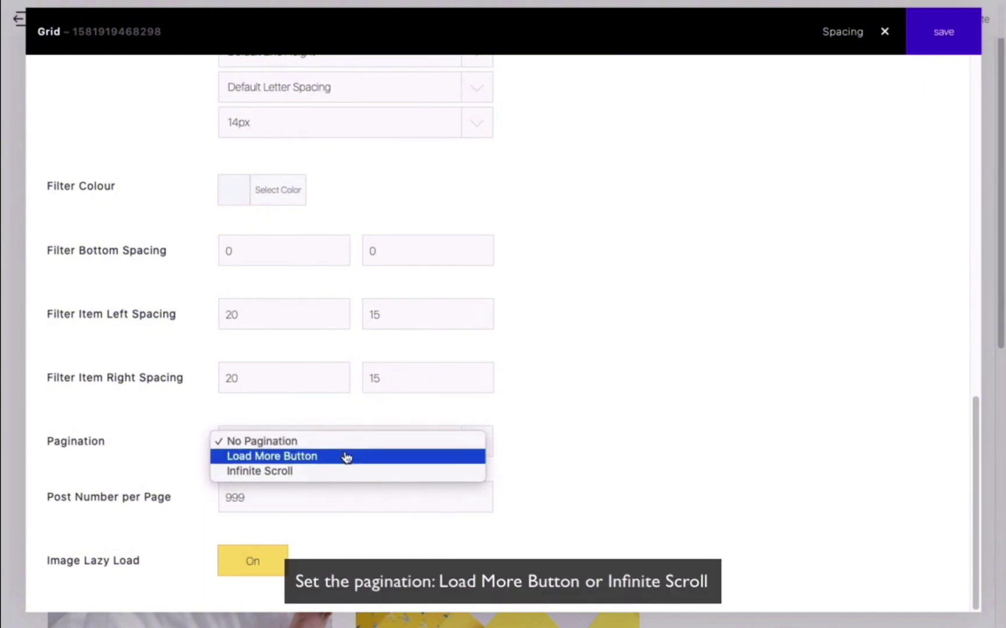
{"action": "left_click", "coordinate": [346, 456]}
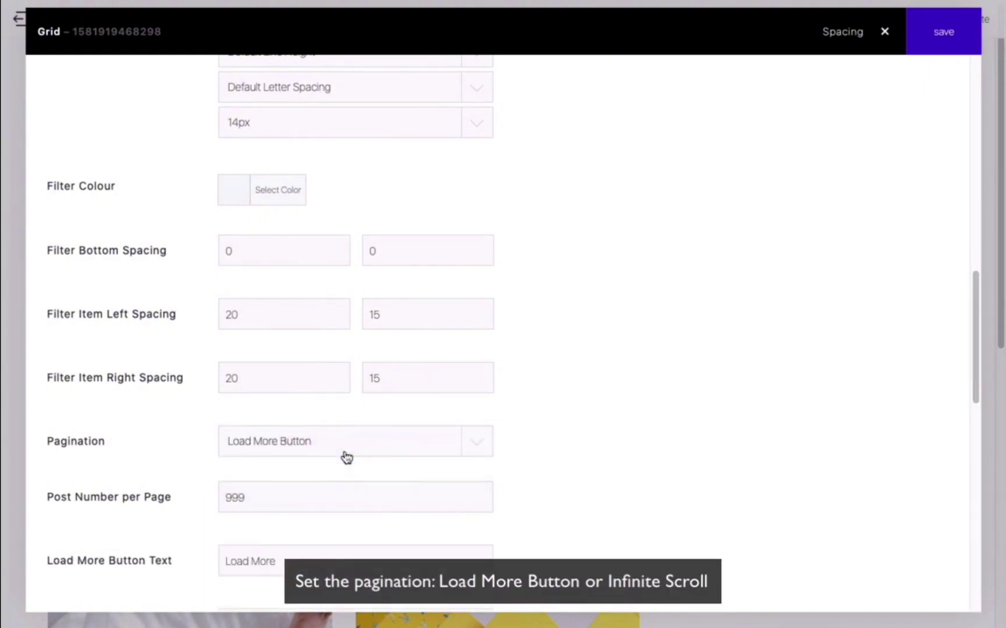
{"action": "scroll", "coordinate": [347, 457], "scroll_direction": "down", "scroll_amount": 1}
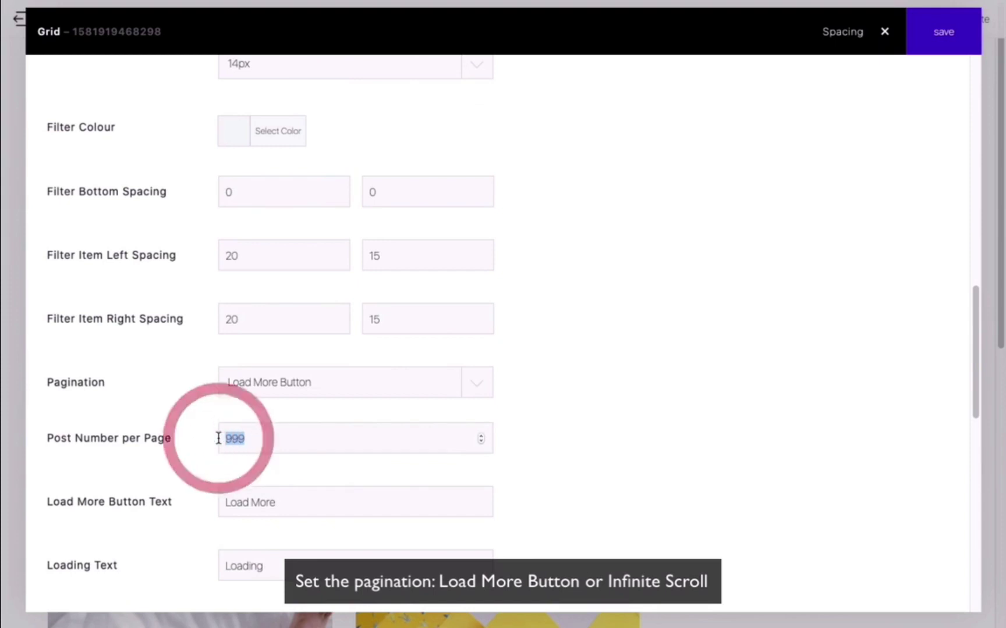
{"action": "type", "text": "6"}
{"action": "scroll", "coordinate": [297, 528], "scroll_direction": "down", "scroll_amount": 2}
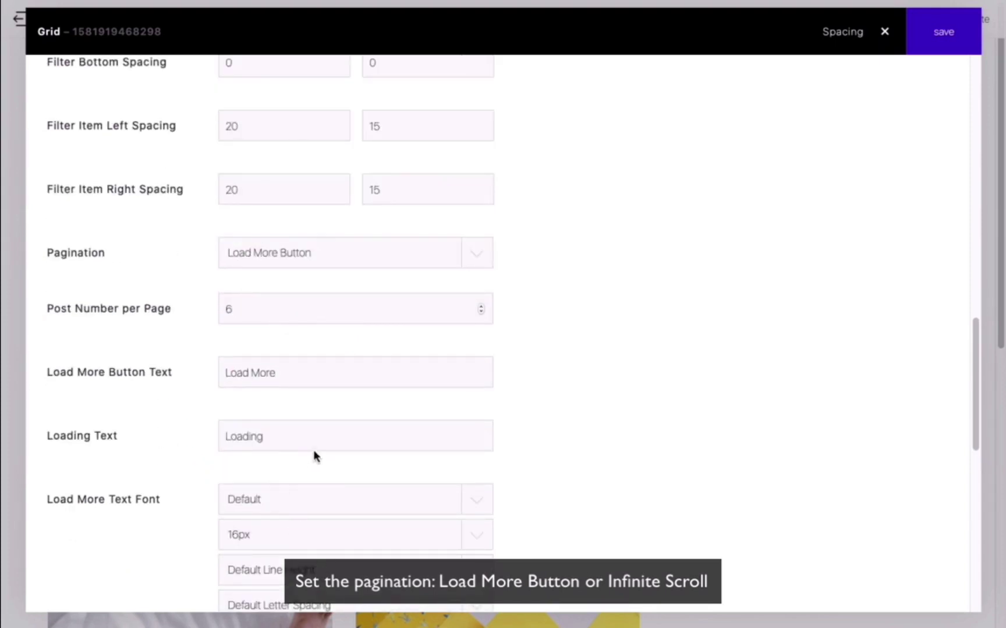
{"action": "left_click", "coordinate": [942, 51]}
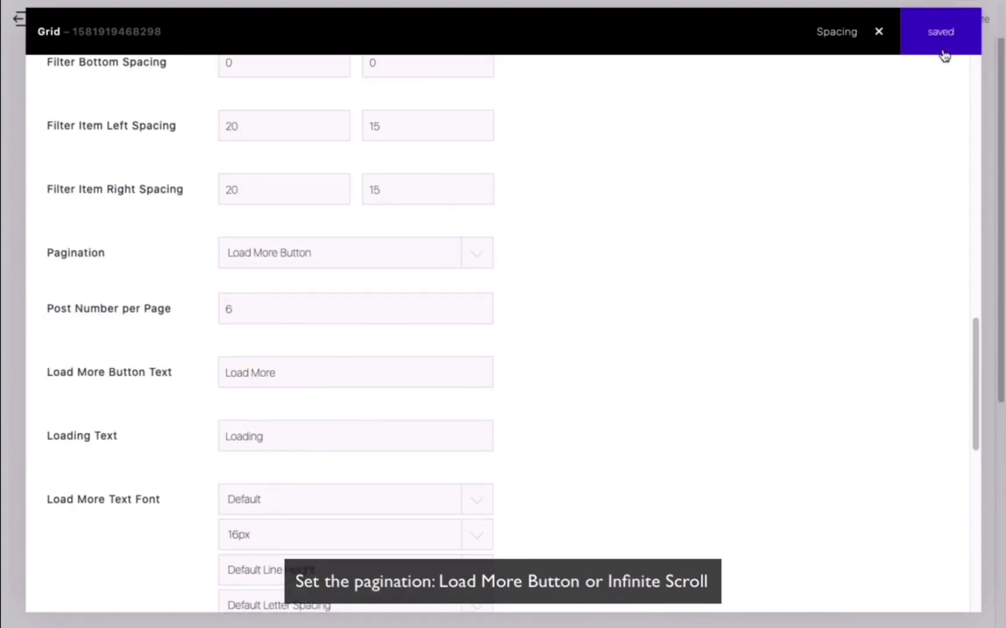
{"action": "scroll", "coordinate": [242, 326], "scroll_direction": "down", "scroll_amount": 2}
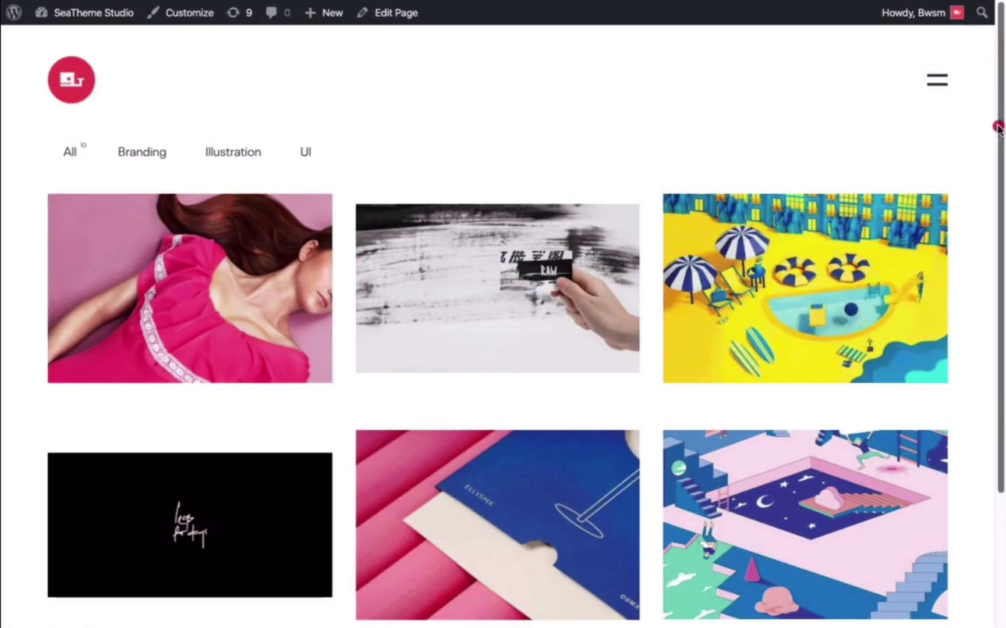
Load the next batch of portfolio items with Load More on the live page.
{"action": "scroll", "coordinate": [975, 371], "scroll_direction": "down", "scroll_amount": 3}
{"action": "left_click", "coordinate": [487, 562]}
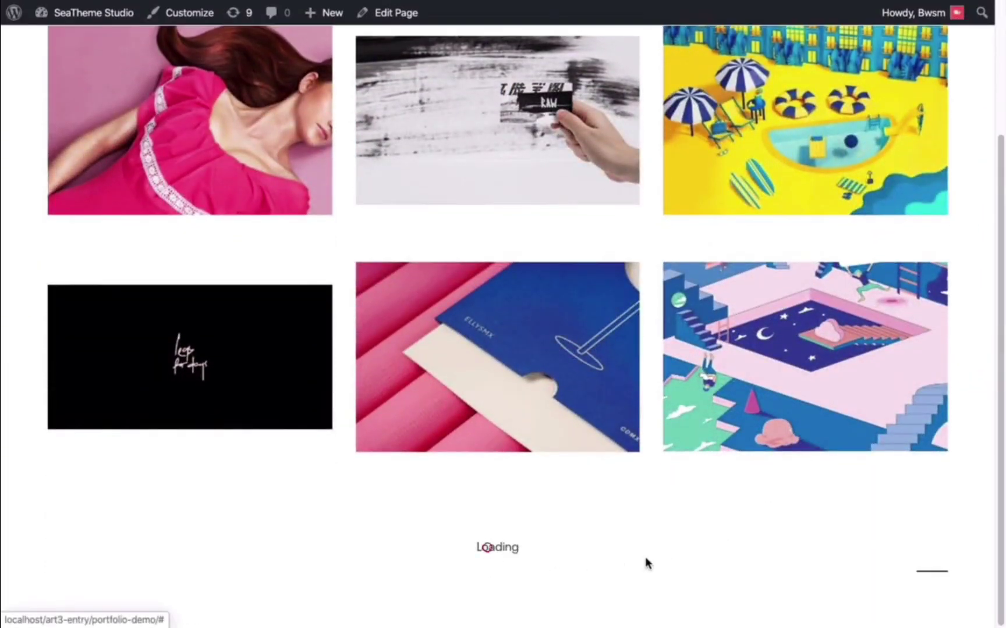
{"action": "scroll", "coordinate": [664, 564], "scroll_direction": "down", "scroll_amount": 3}
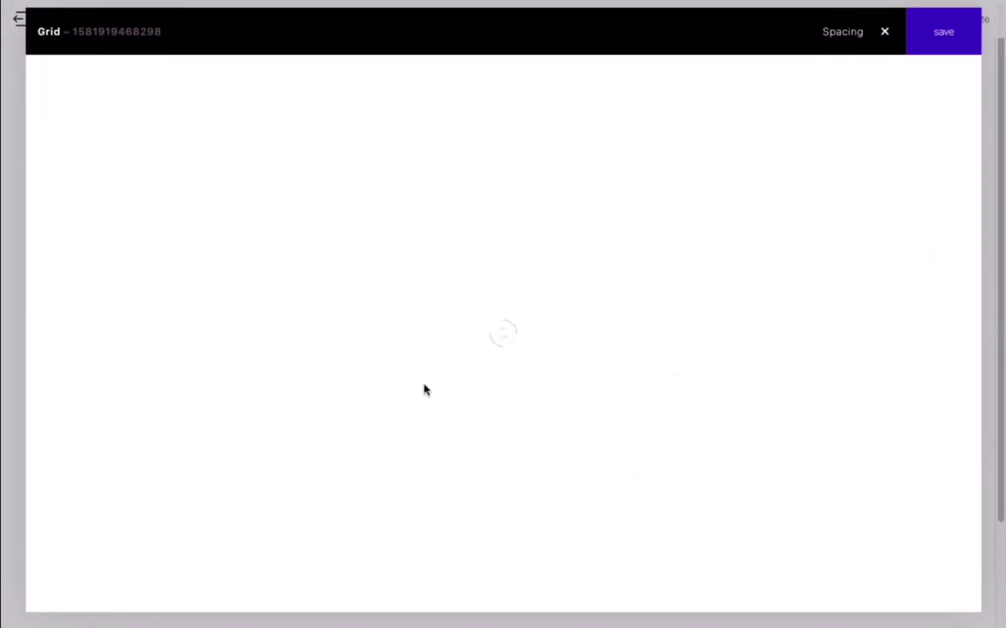
Set the grid's pagination to Infinite Scroll, then scroll the live page to load more items.
{"action": "scroll", "coordinate": [425, 394], "scroll_direction": "down", "scroll_amount": 15}
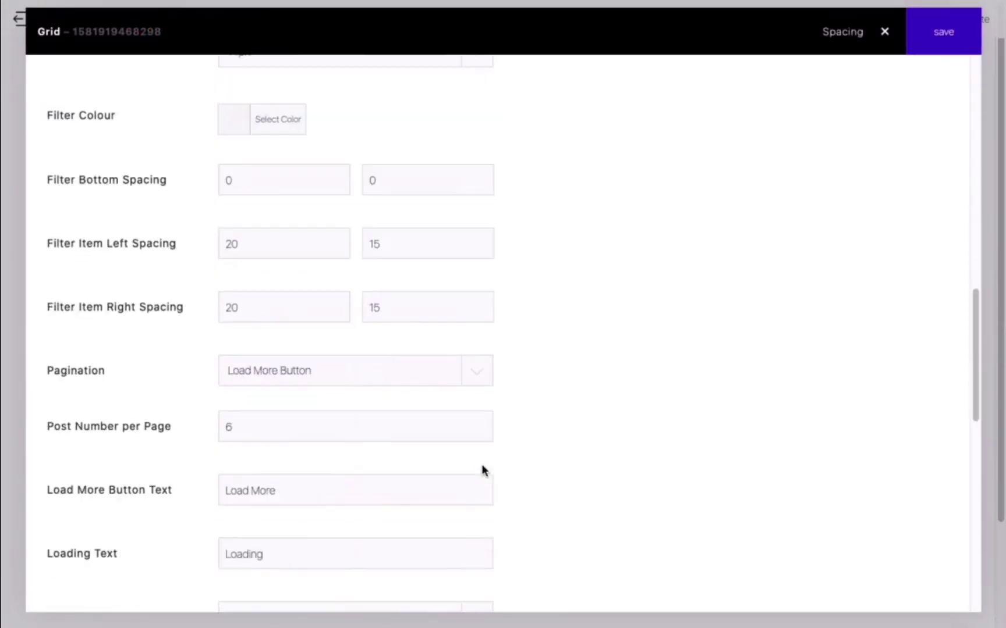
{"action": "scroll", "coordinate": [482, 470], "scroll_direction": "down", "scroll_amount": 5}
{"action": "left_click", "coordinate": [244, 122]}
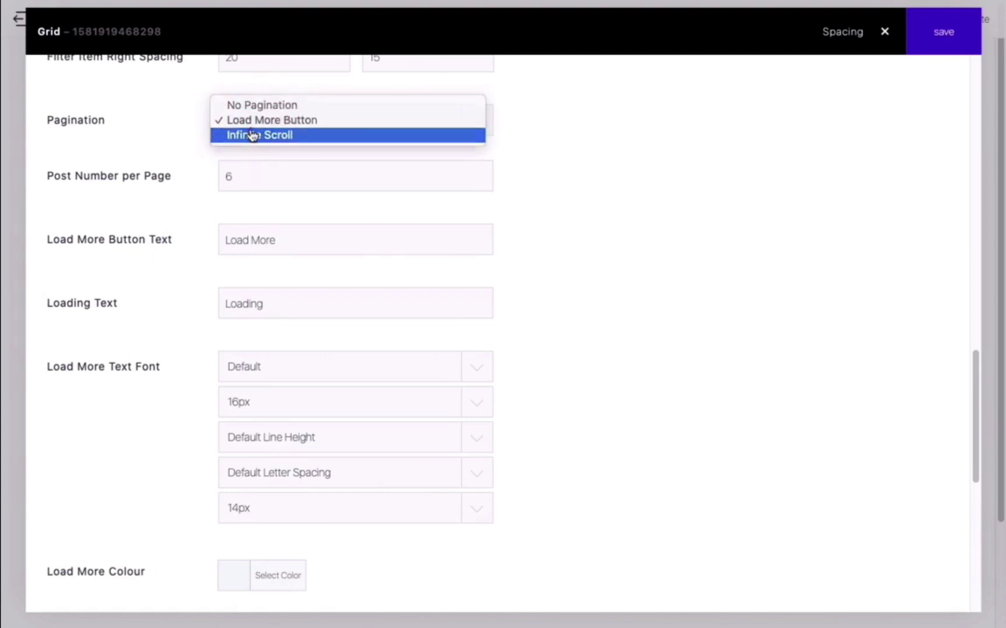
{"action": "left_click", "coordinate": [252, 134]}
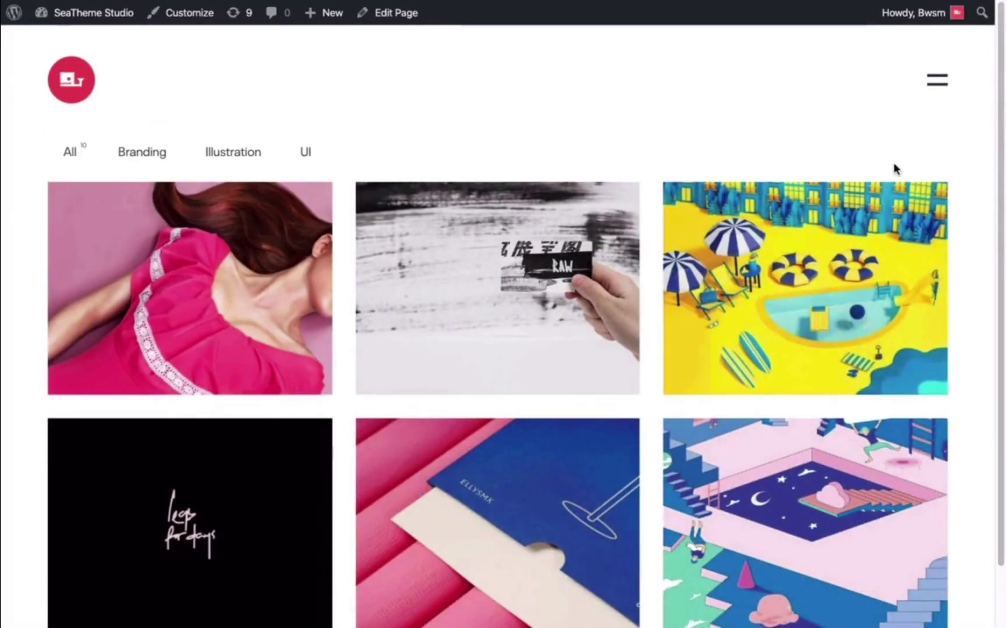
{"action": "scroll", "coordinate": [998, 288], "scroll_direction": "down", "scroll_amount": 2}
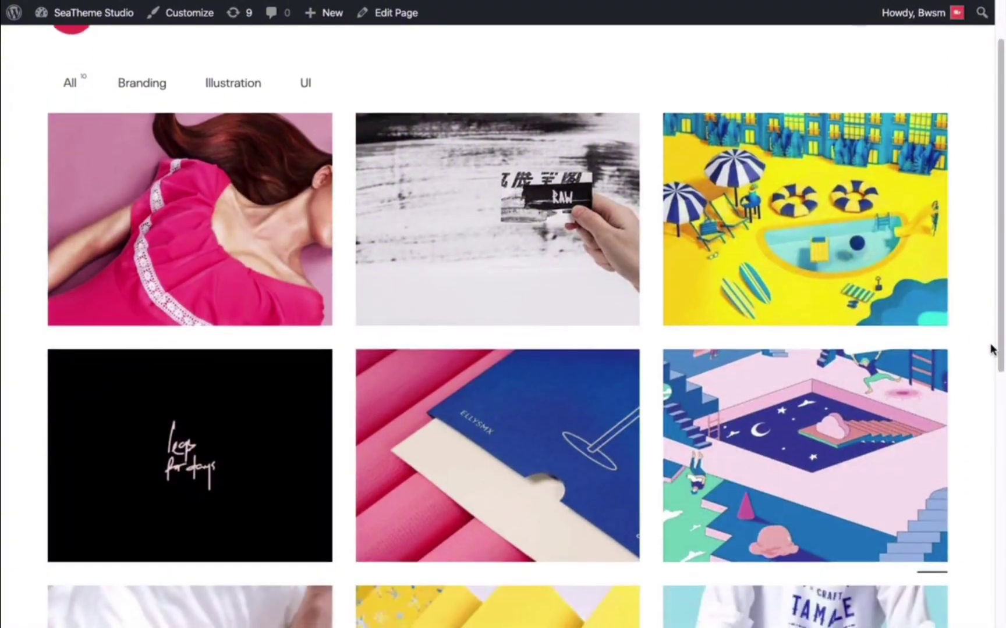
{"action": "scroll", "coordinate": [989, 348], "scroll_direction": "down", "scroll_amount": 5}
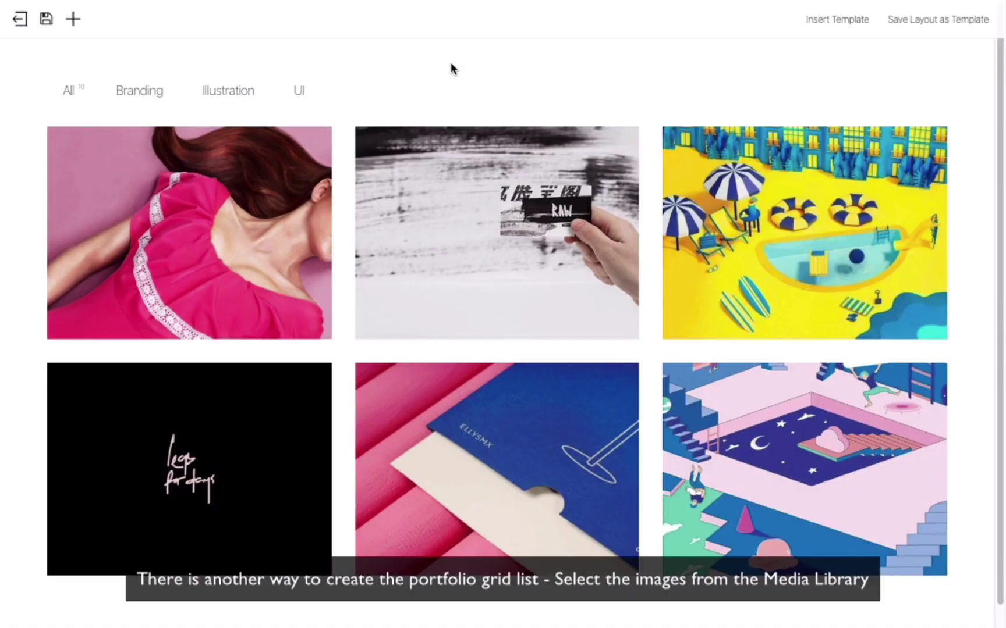
Set the grid source to Media Library and insert six picked images, beach illustration through purple display.
{"action": "mouse_move", "coordinate": [189, 107]}
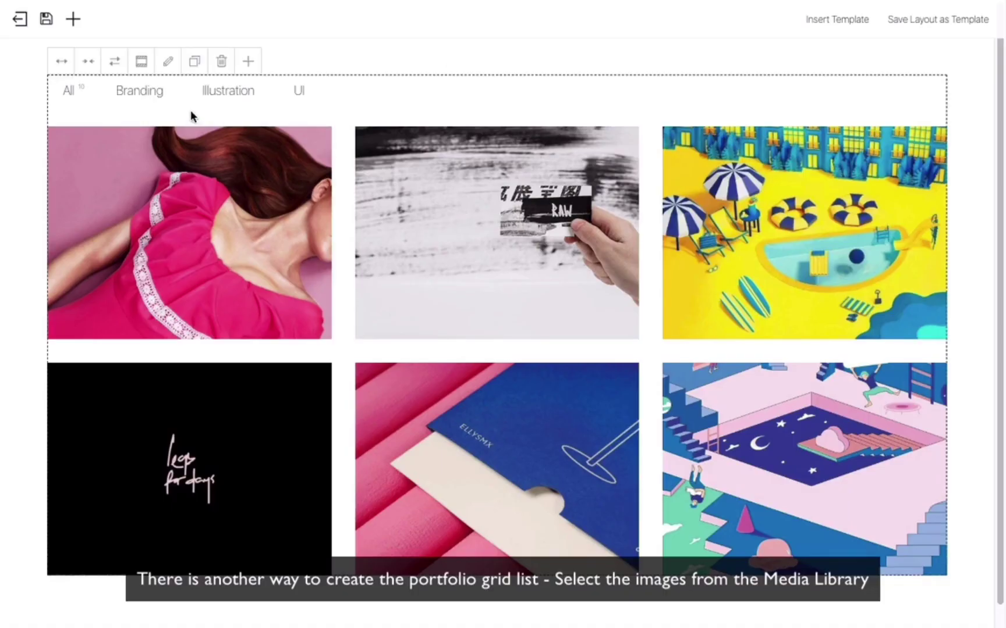
{"action": "left_click", "coordinate": [173, 61]}
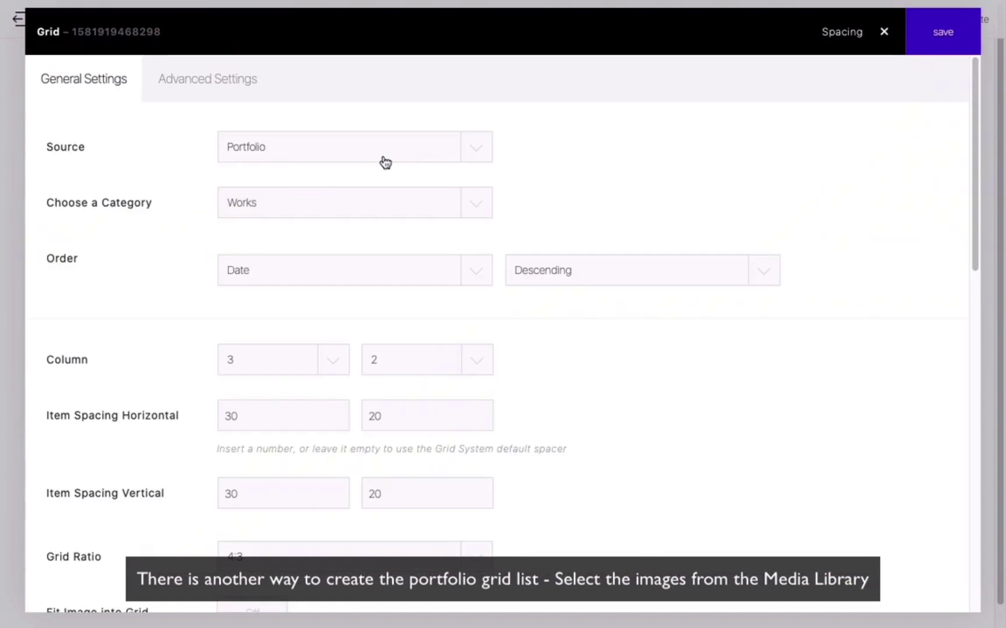
{"action": "left_click", "coordinate": [457, 154]}
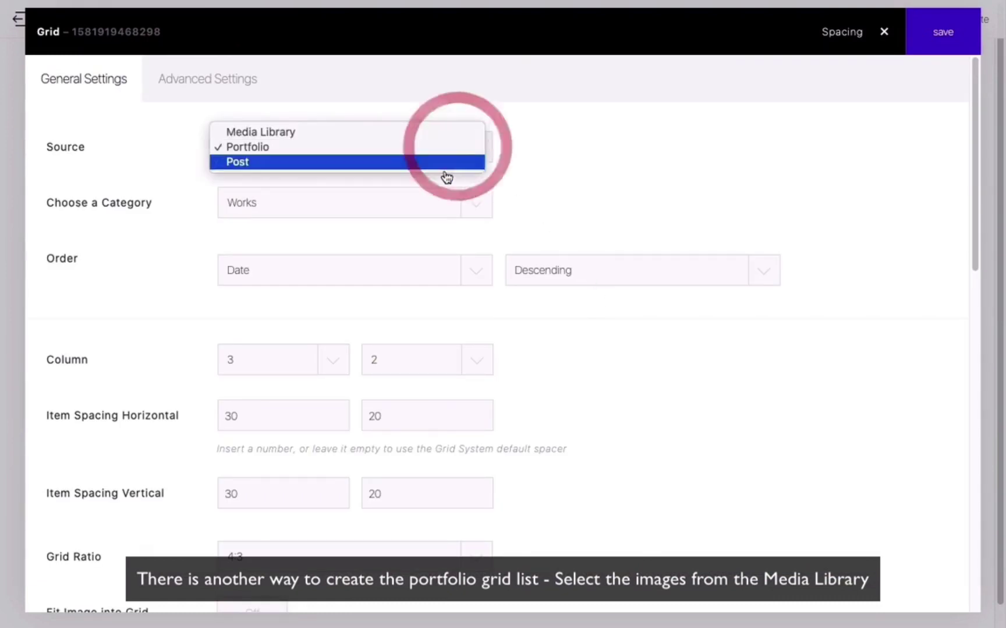
{"action": "left_click", "coordinate": [442, 131]}
{"action": "left_click", "coordinate": [308, 204]}
{"action": "left_click", "coordinate": [204, 323]}
{"action": "left_click", "coordinate": [669, 322], "text": "shift"}
{"action": "left_click", "coordinate": [87, 439]}
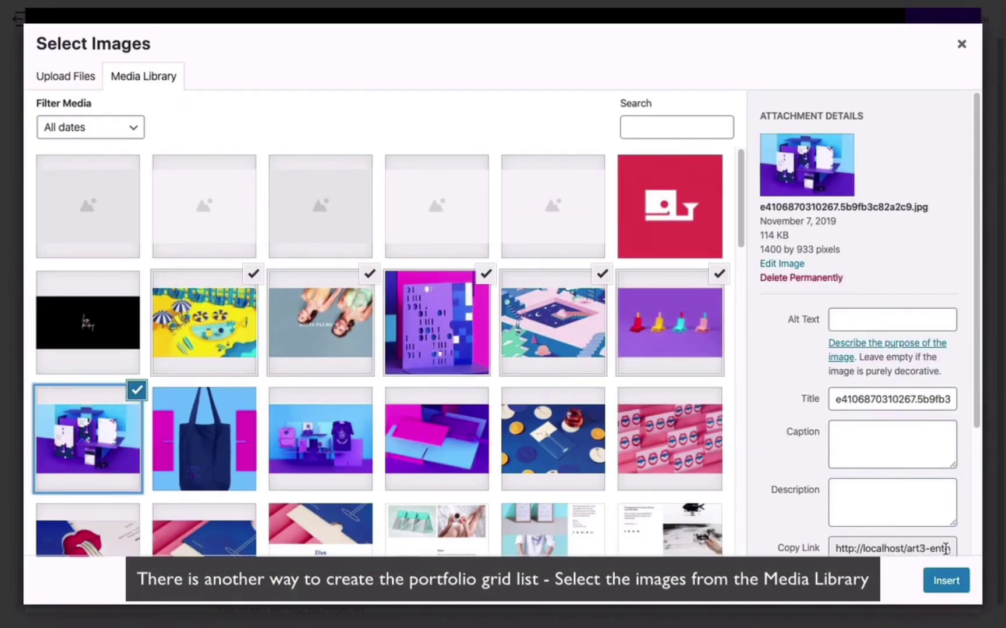
{"action": "left_click", "coordinate": [946, 581]}
Lay the grid out in 2 columns and save.
{"action": "left_click", "coordinate": [314, 344]}
{"action": "left_click", "coordinate": [256, 326]}
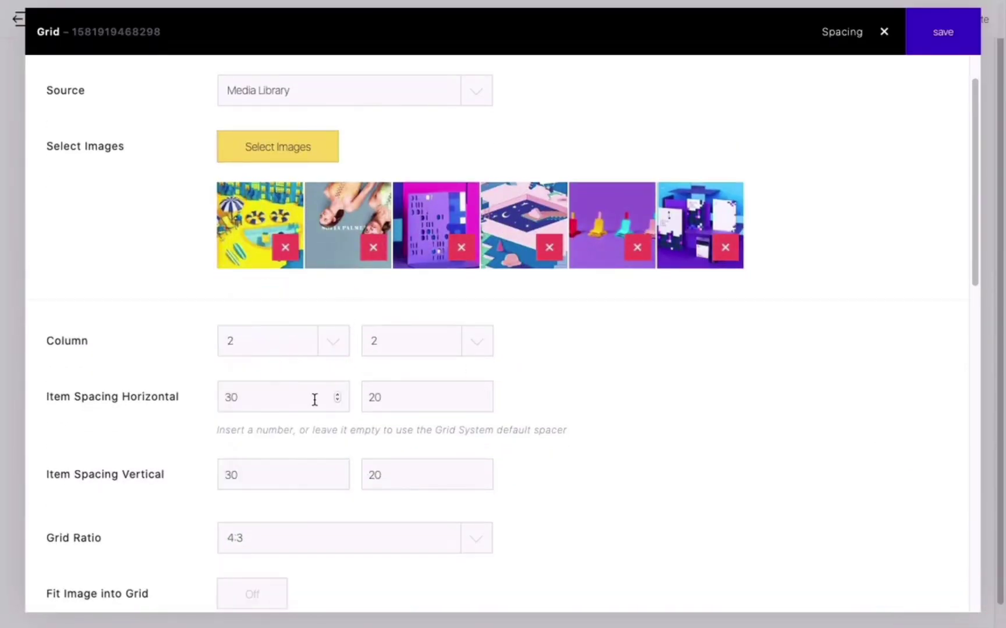
{"action": "left_click", "coordinate": [942, 35]}
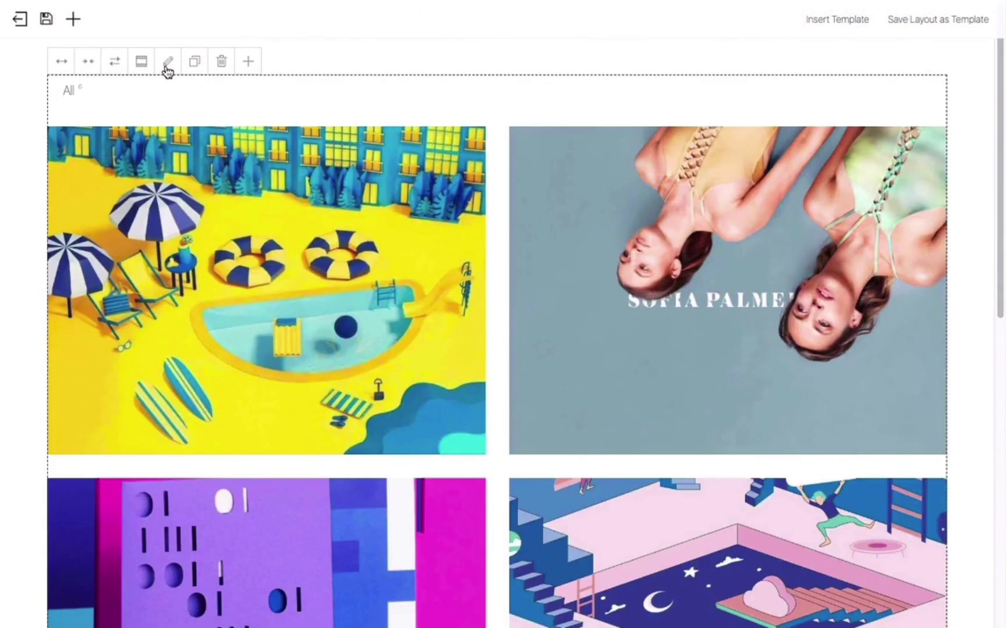
Set the grid's Item Style to Image + Text with a 20px caption font size.
{"action": "left_click", "coordinate": [168, 63]}
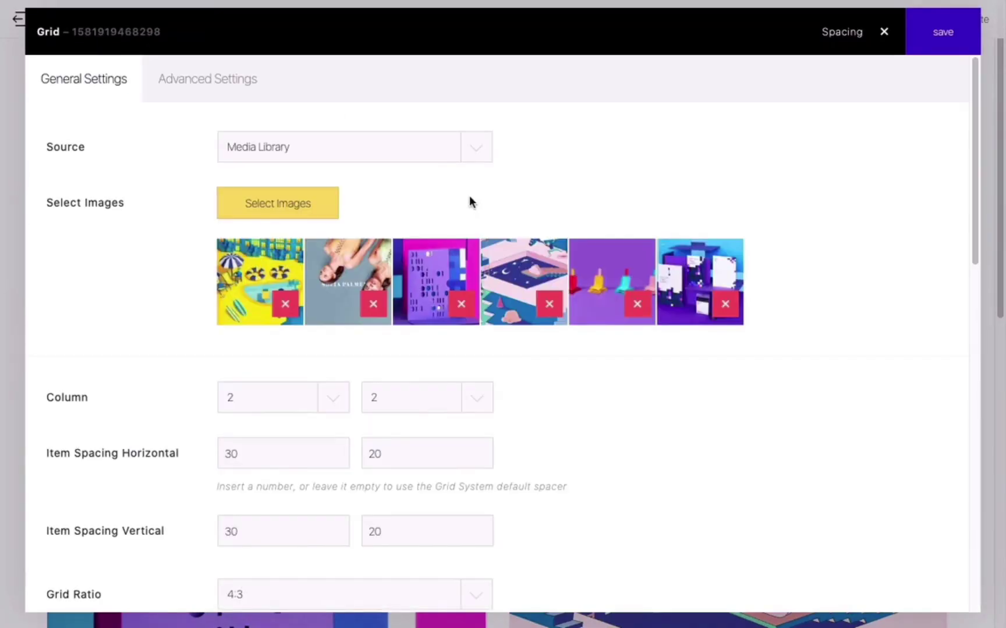
{"action": "left_click", "coordinate": [227, 89]}
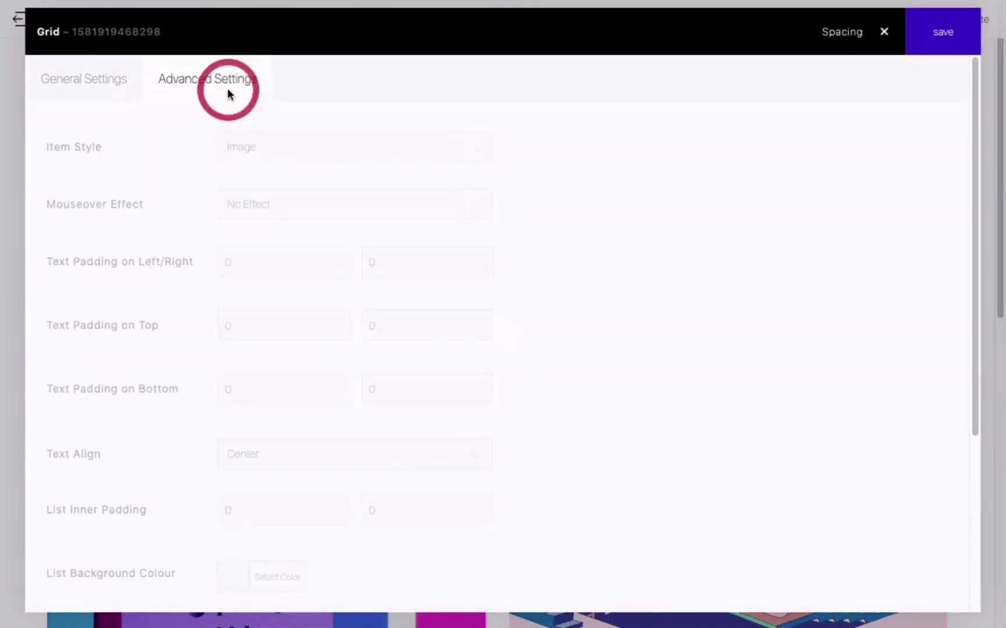
{"action": "left_click", "coordinate": [281, 145]}
{"action": "left_click", "coordinate": [284, 162]}
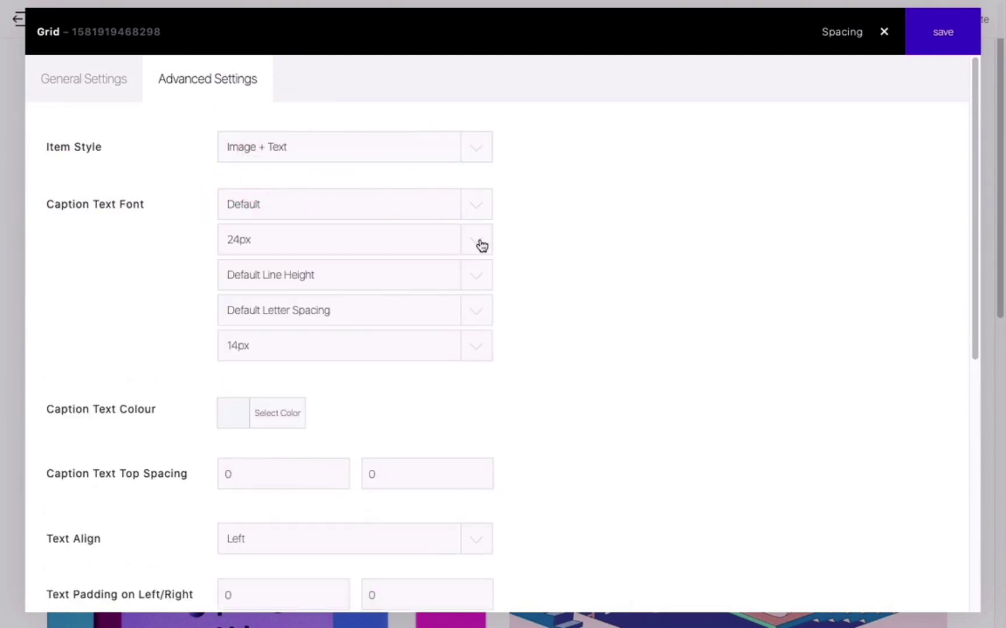
{"action": "left_click", "coordinate": [482, 245]}
{"action": "left_click", "coordinate": [448, 185]}
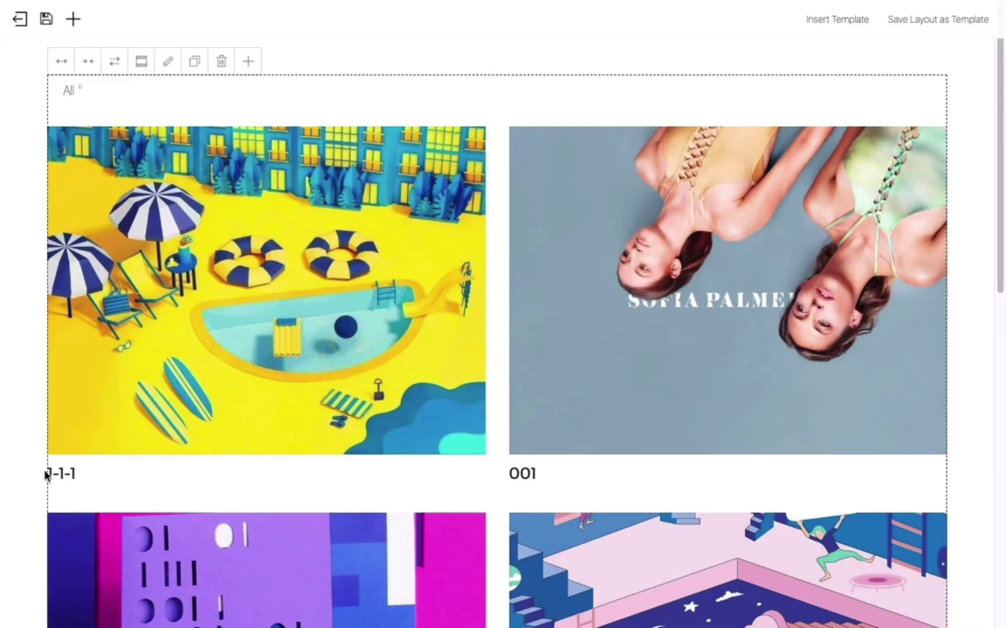
Edit the beach image's title in the grid's image picker, typing 'Ima'.
{"action": "left_click", "coordinate": [168, 61]}
{"action": "left_click", "coordinate": [270, 208]}
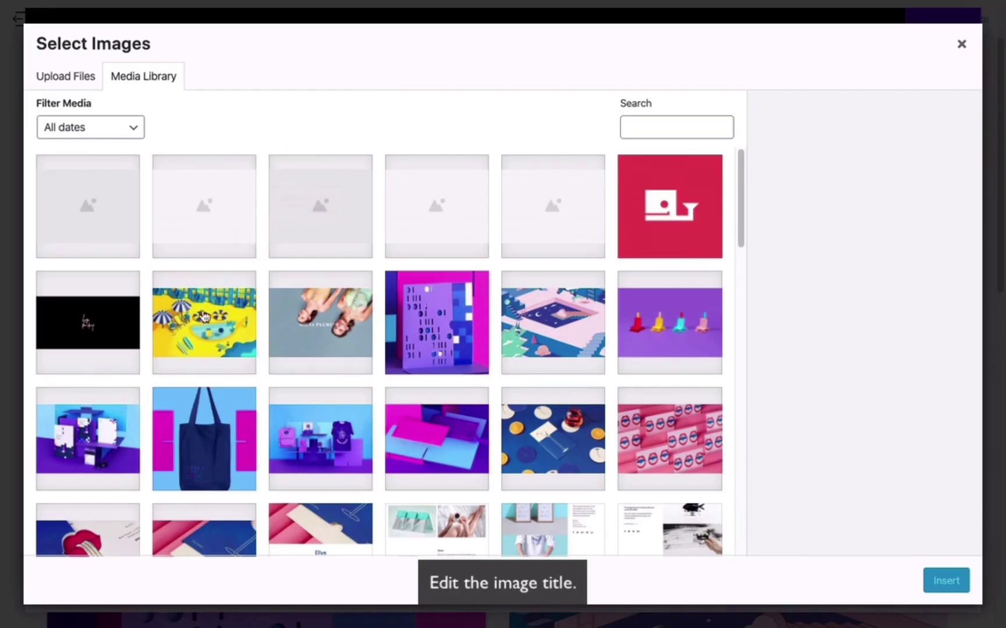
{"action": "left_click", "coordinate": [200, 320]}
{"action": "left_click", "coordinate": [817, 332]}
{"action": "type", "text": "Image Title"}
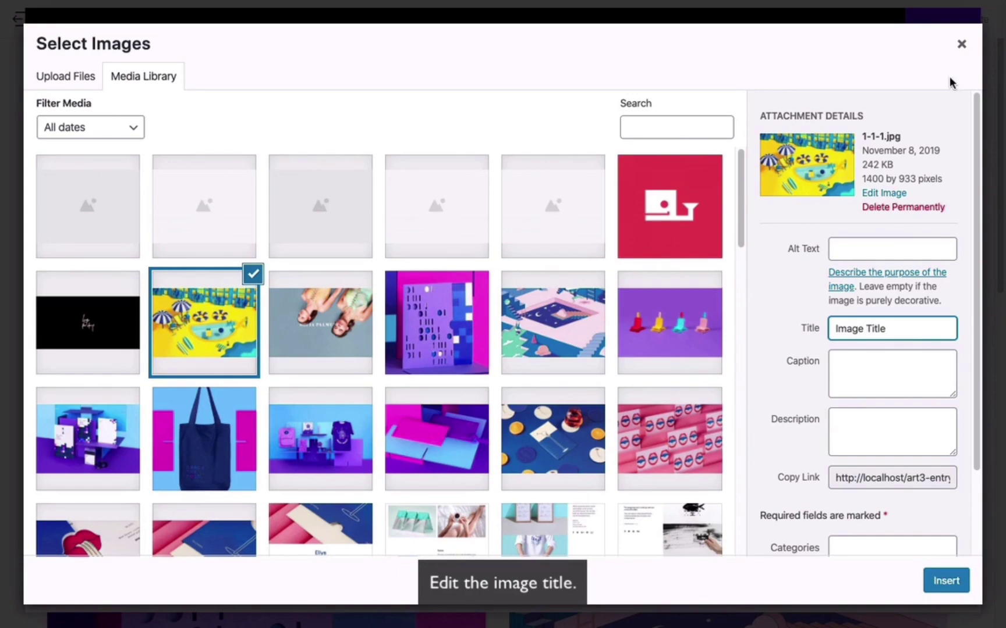
{"action": "left_click", "coordinate": [961, 43]}
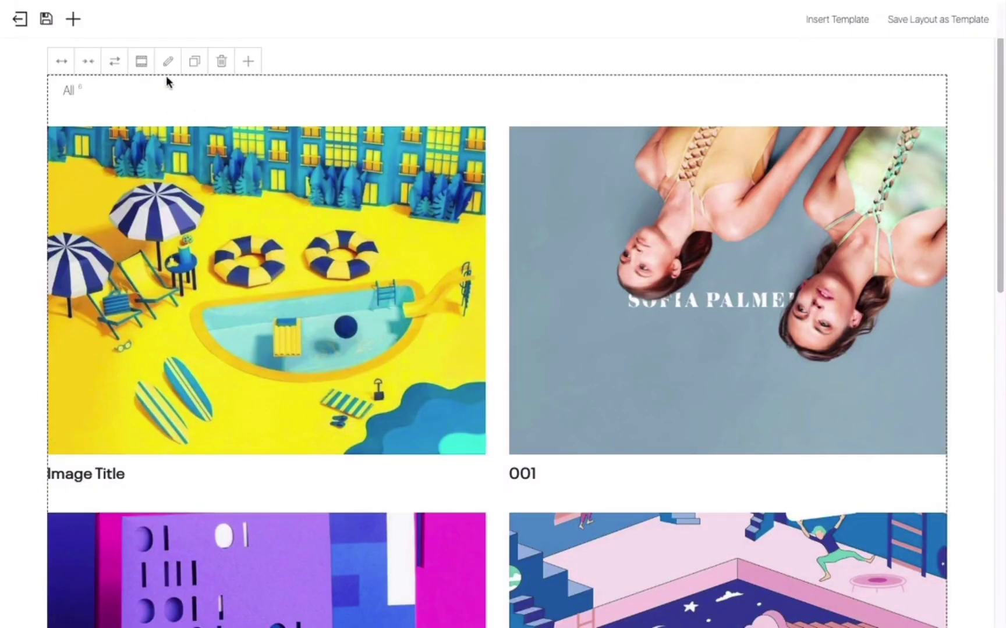
{"action": "left_click", "coordinate": [167, 73]}
{"action": "left_click", "coordinate": [666, 243]}
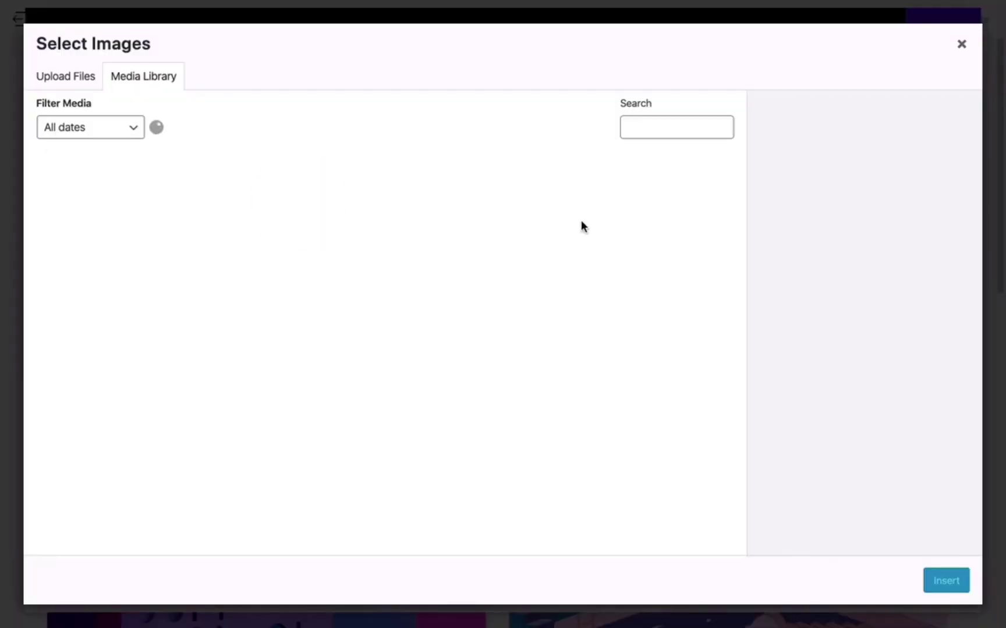
{"action": "scroll", "coordinate": [917, 338], "scroll_direction": "down", "scroll_amount": 2}
{"action": "left_click", "coordinate": [868, 473]}
{"action": "type", "text": "https://art.seatheme.net"}
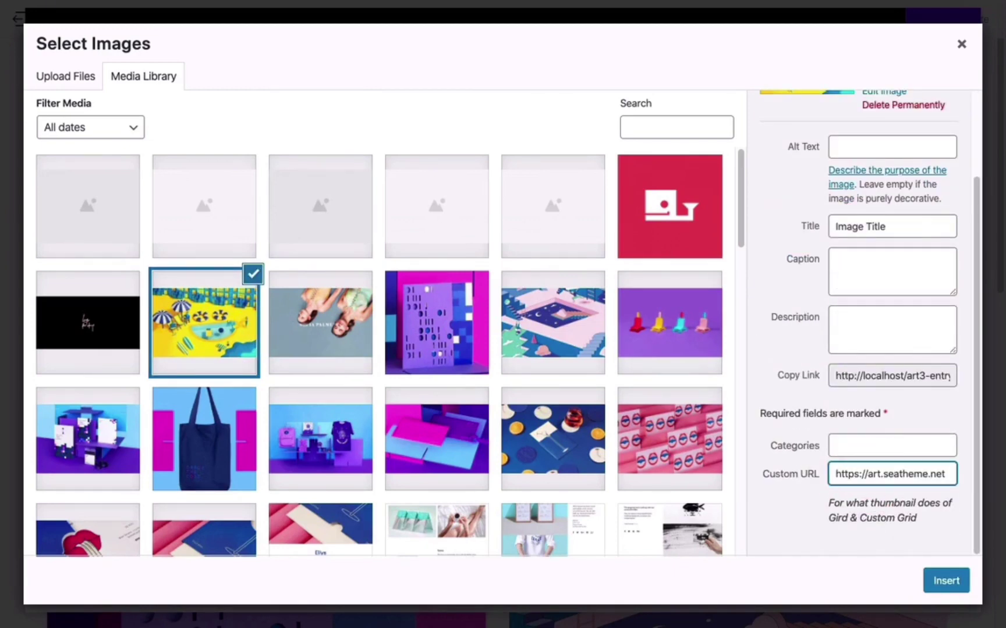
{"action": "left_click", "coordinate": [976, 51]}
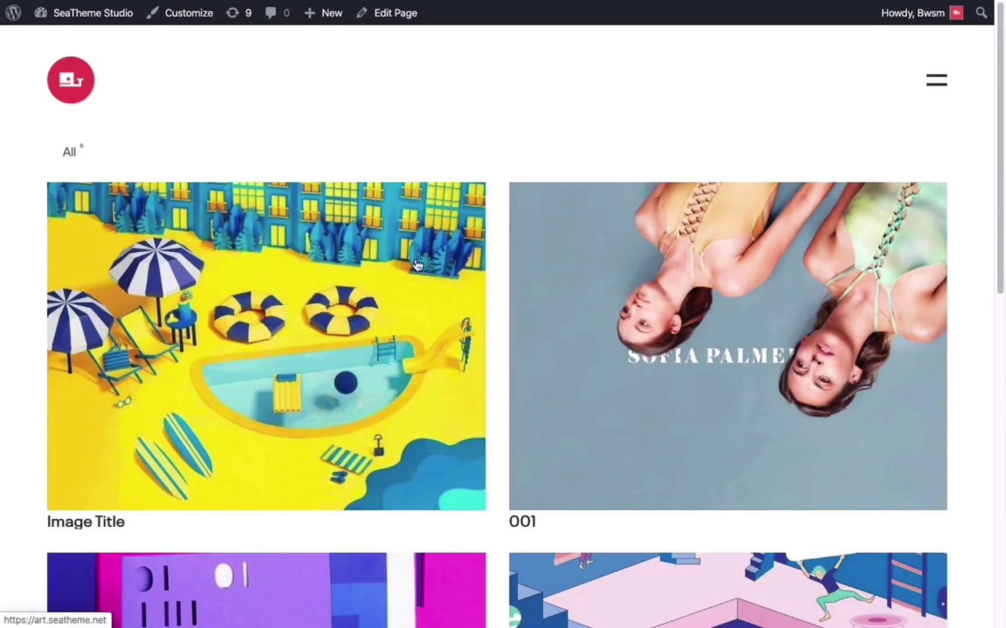
Give the beach image the Graphic category.
{"action": "right_click", "coordinate": [449, 164]}
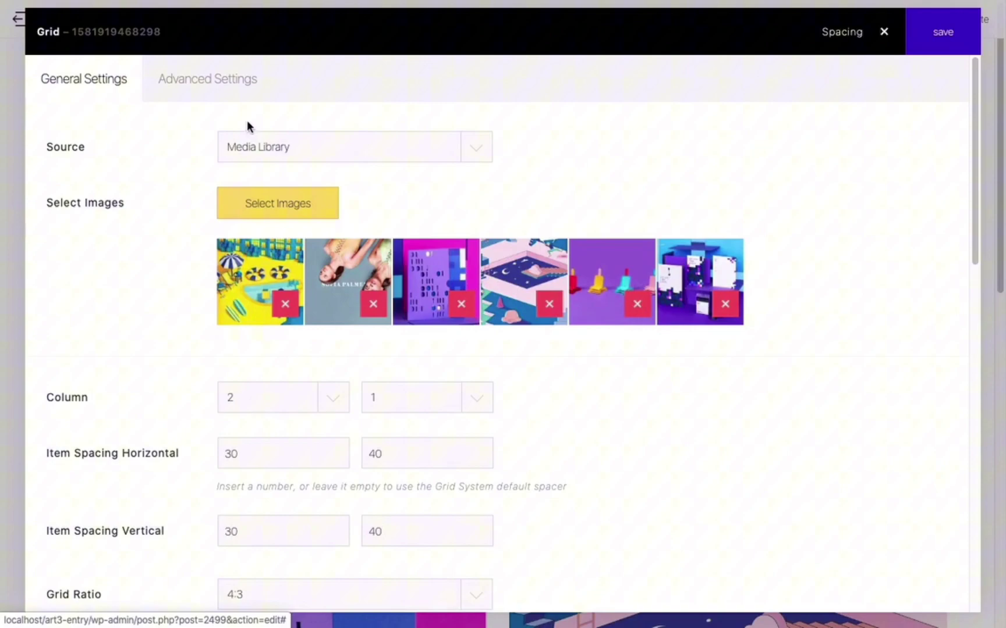
{"action": "left_click", "coordinate": [269, 209]}
{"action": "scroll", "coordinate": [886, 447], "scroll_direction": "down", "scroll_amount": 2}
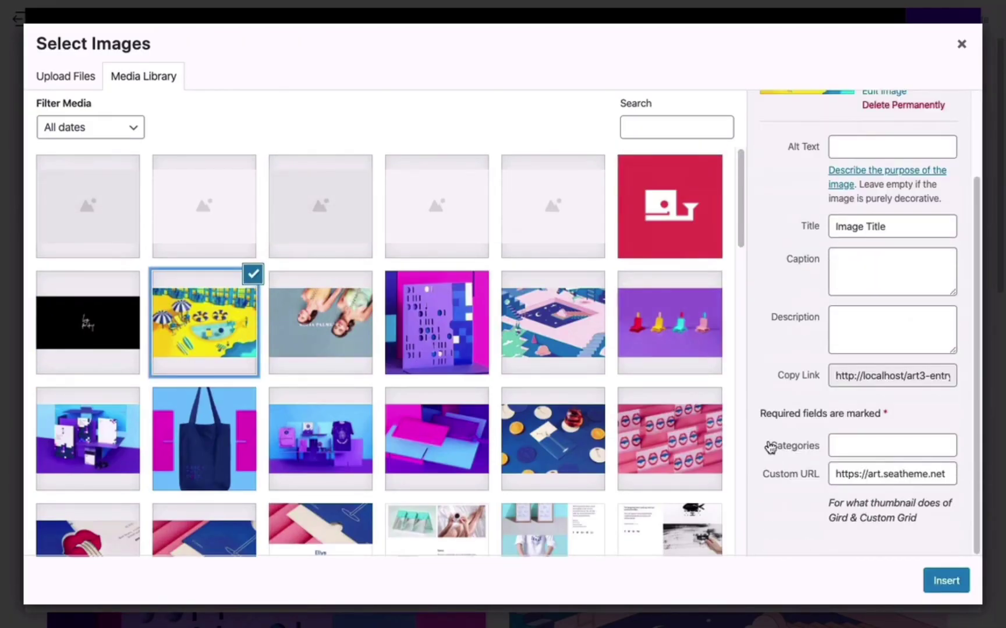
{"action": "left_click", "coordinate": [849, 443]}
{"action": "type", "text": "Graphic"}
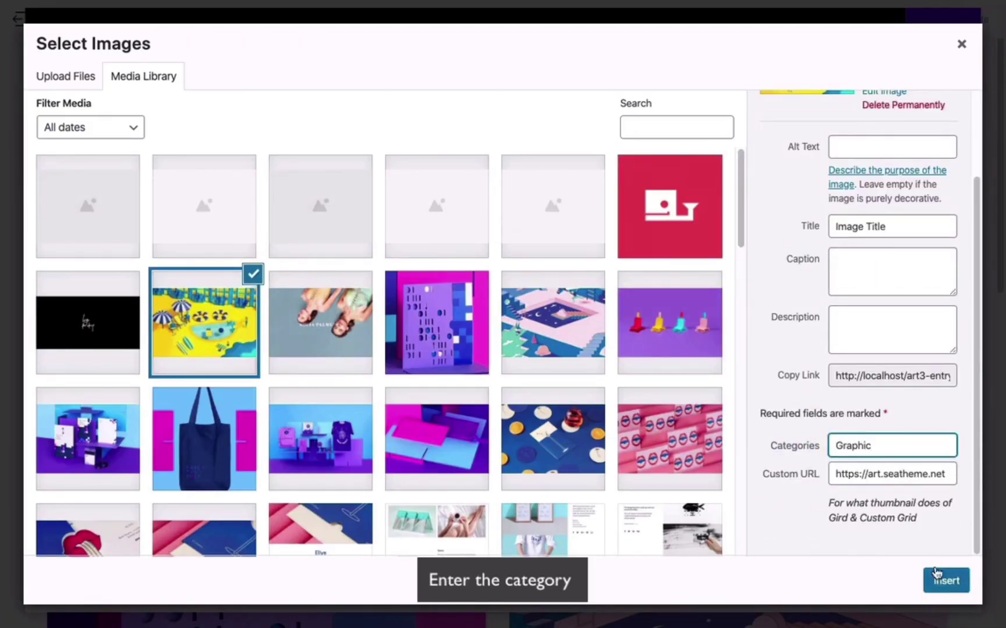
Tag the two-women photo and purple image as Photo, save, and filter the page by Photo.
{"action": "left_click", "coordinate": [344, 335]}
{"action": "left_click", "coordinate": [841, 443]}
{"action": "type", "text": "Photo"}
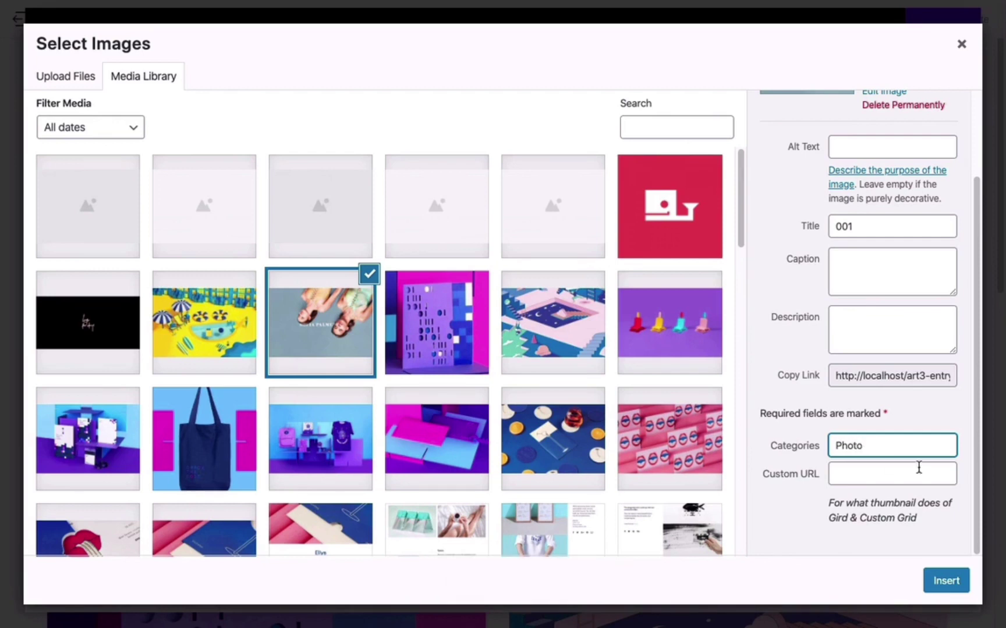
{"action": "left_click", "coordinate": [441, 323]}
{"action": "left_click", "coordinate": [849, 445]}
{"action": "type", "text": "Ph"}
{"action": "left_click", "coordinate": [962, 45]}
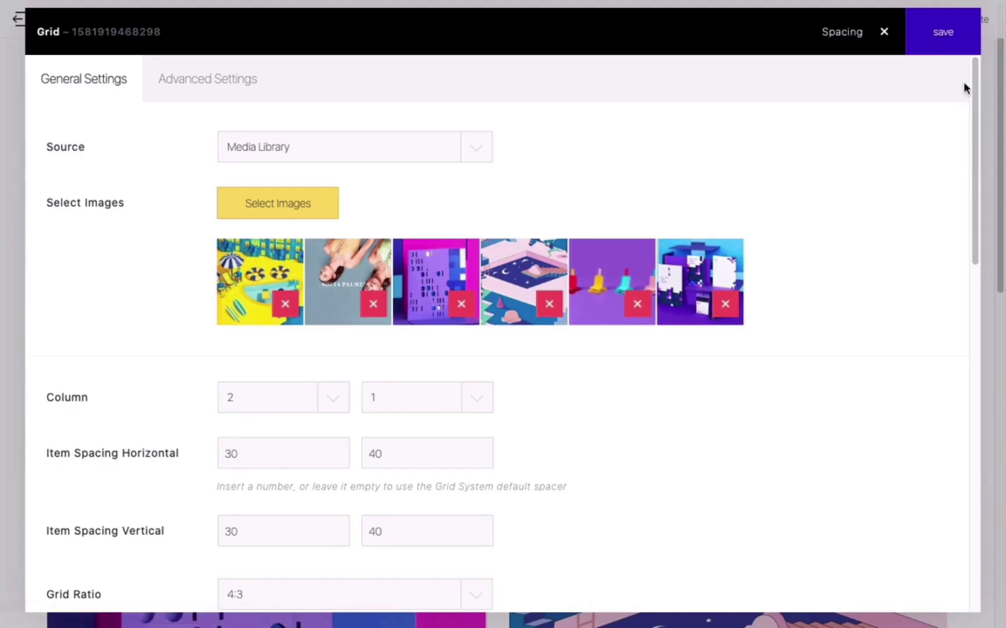
{"action": "left_click", "coordinate": [959, 42]}
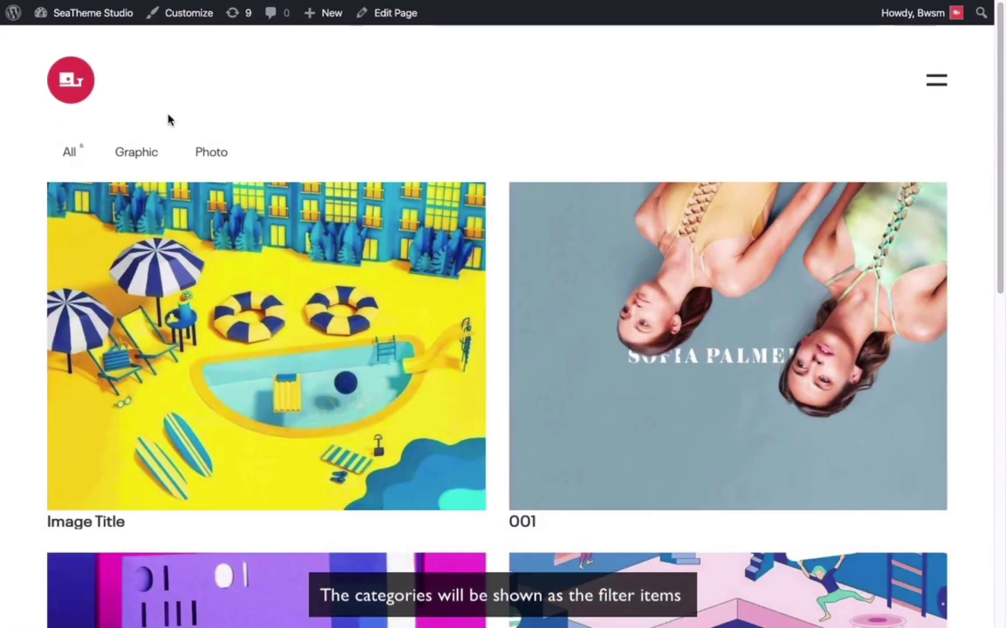
{"action": "left_click", "coordinate": [212, 154]}
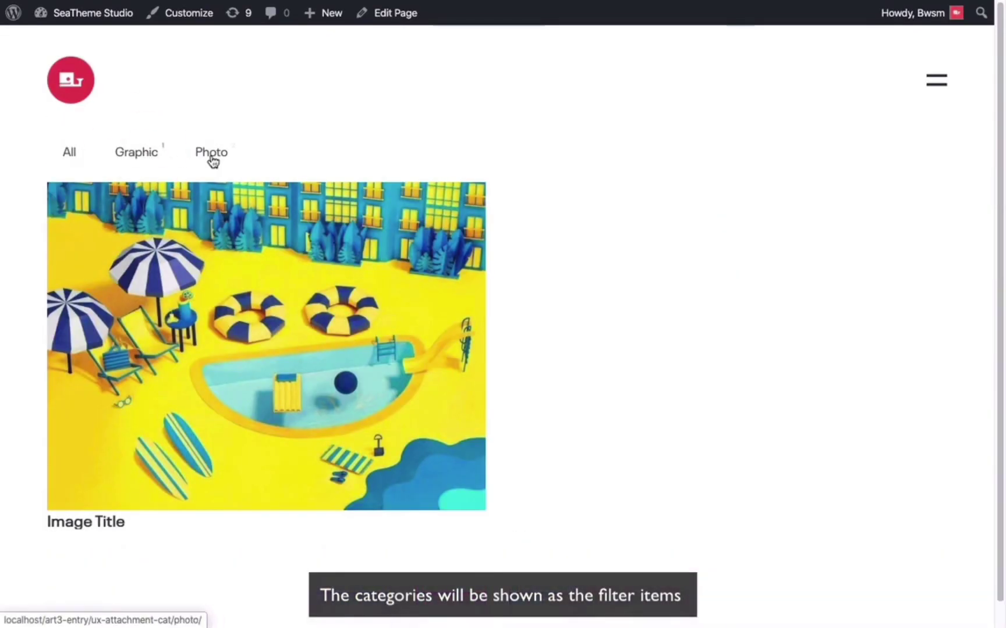
Set the grid title text style to 18px in Advanced Settings.
{"action": "left_click", "coordinate": [73, 155]}
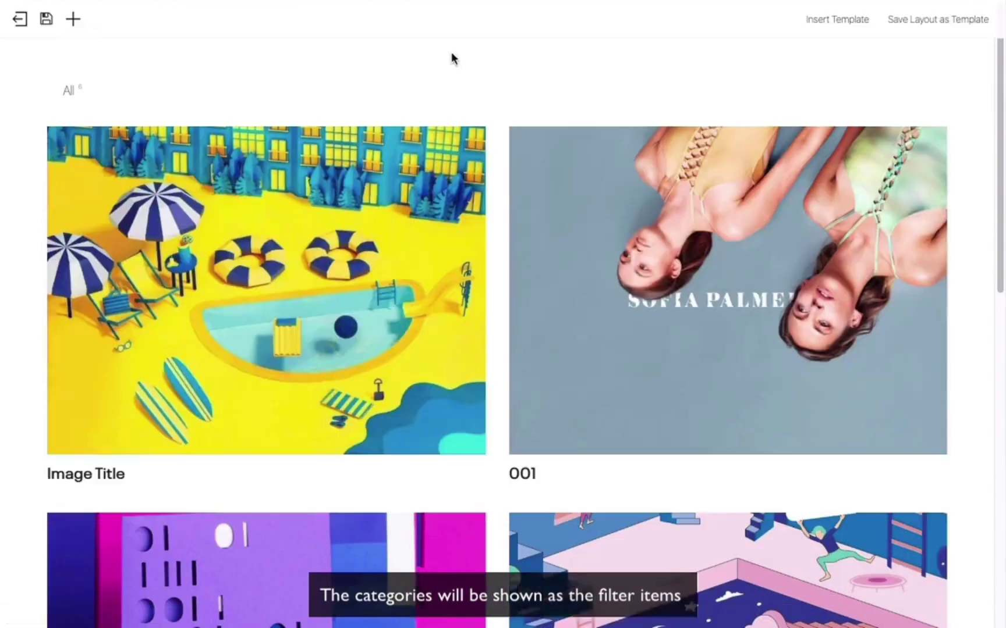
{"action": "left_click", "coordinate": [310, 86]}
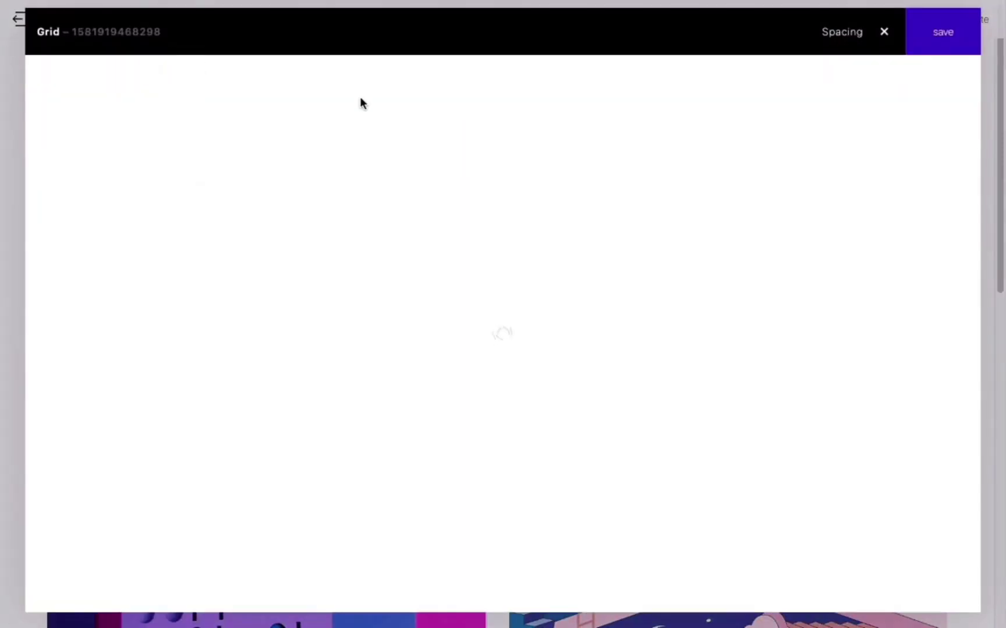
{"action": "left_click", "coordinate": [258, 140]}
{"action": "left_click", "coordinate": [258, 143]}
{"action": "left_click", "coordinate": [229, 93]}
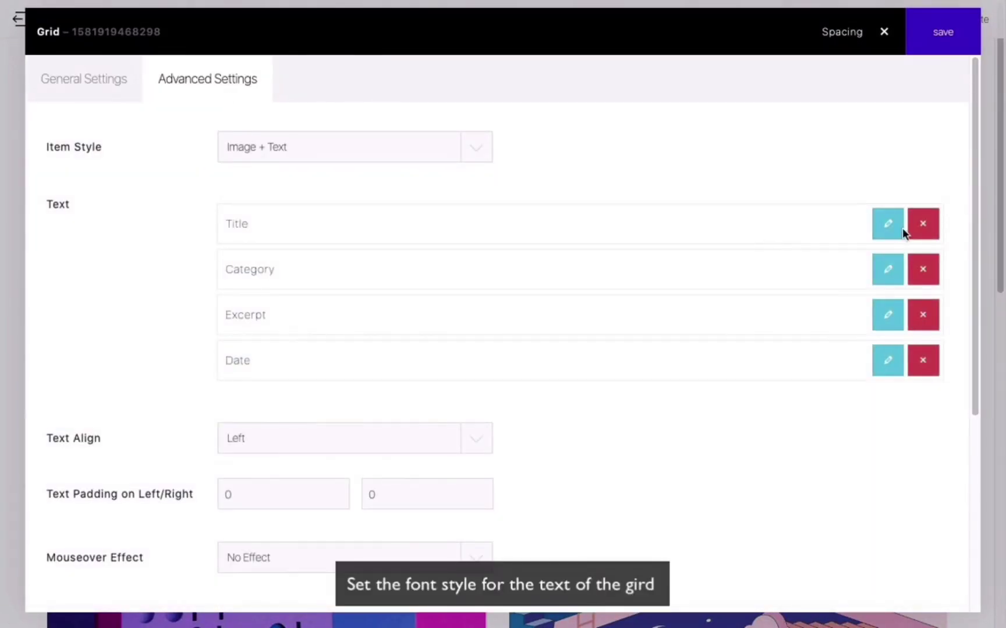
{"action": "left_click", "coordinate": [887, 224]}
{"action": "left_click", "coordinate": [647, 254]}
{"action": "left_click", "coordinate": [587, 448]}
{"action": "scroll", "coordinate": [588, 442], "scroll_direction": "down", "scroll_amount": 1}
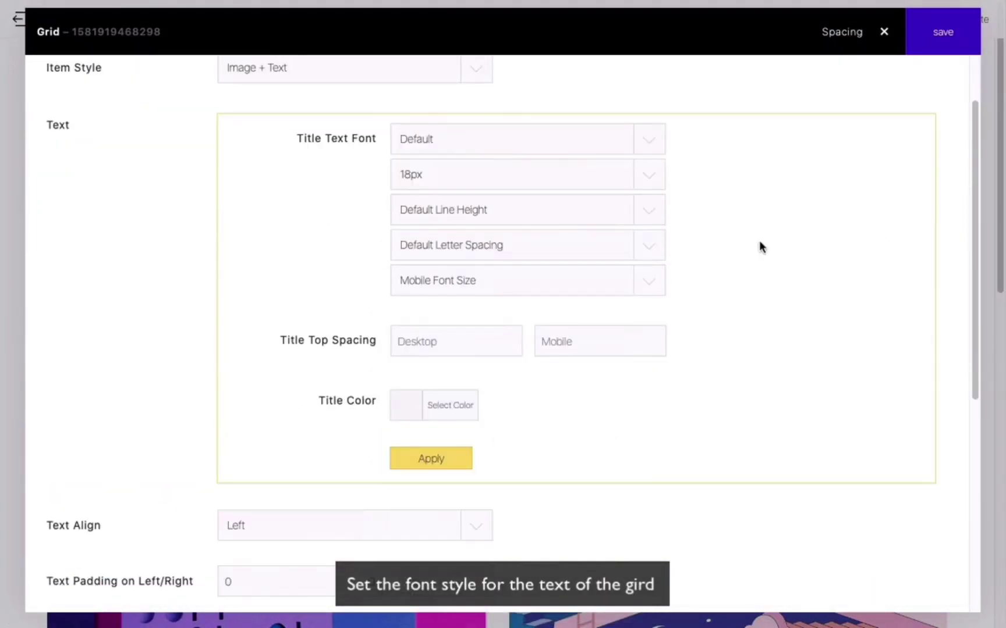
{"action": "left_click", "coordinate": [466, 457]}
Set the category text to 12px in grey #919191.
{"action": "left_click", "coordinate": [886, 189]}
{"action": "left_click", "coordinate": [656, 188]}
{"action": "left_click", "coordinate": [592, 279]}
{"action": "left_click", "coordinate": [416, 412]}
{"action": "left_click", "coordinate": [511, 501]}
{"action": "scroll", "coordinate": [645, 406], "scroll_direction": "down", "scroll_amount": 5}
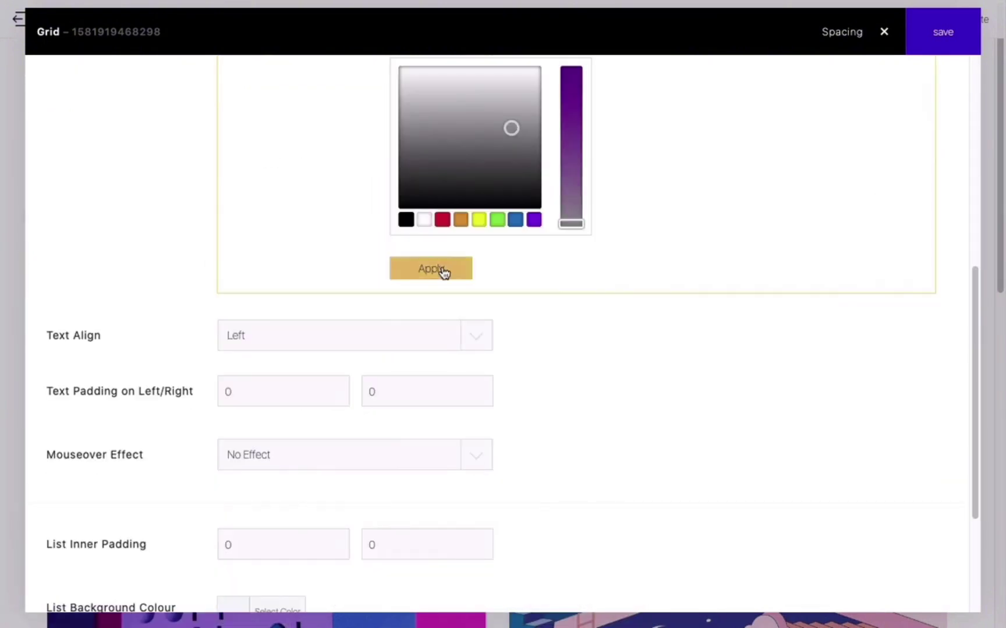
{"action": "left_click", "coordinate": [442, 272]}
Set the date text to 12px purple and save the grid settings.
{"action": "left_click", "coordinate": [887, 363]}
{"action": "left_click", "coordinate": [649, 219]}
{"action": "left_click", "coordinate": [649, 254]}
{"action": "left_click", "coordinate": [620, 360]}
{"action": "left_click", "coordinate": [449, 484]}
{"action": "left_click", "coordinate": [541, 538]}
{"action": "scroll", "coordinate": [492, 407], "scroll_direction": "down", "scroll_amount": 5}
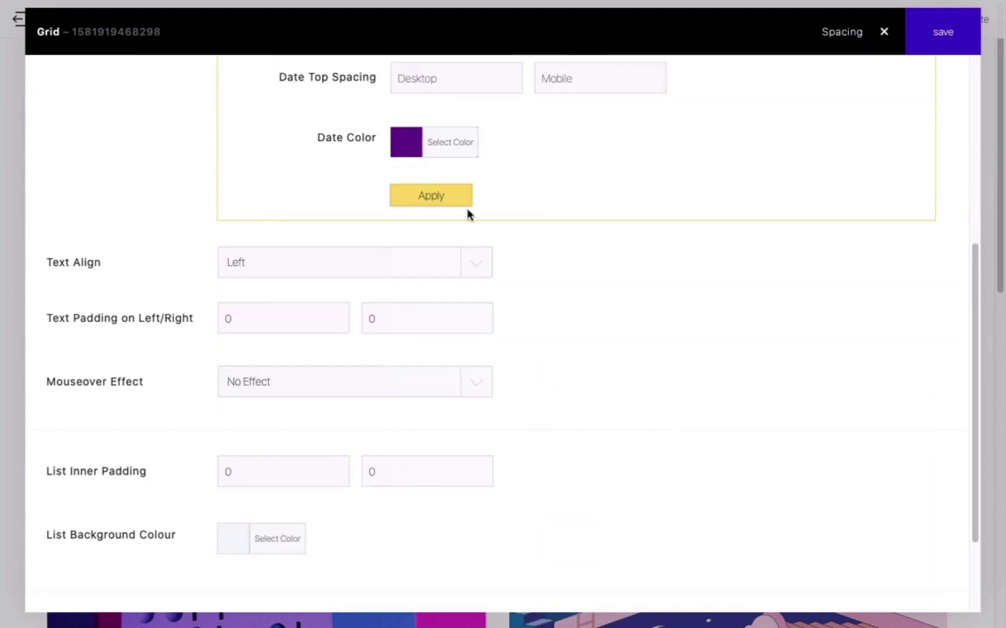
{"action": "left_click", "coordinate": [466, 197]}
{"action": "left_click", "coordinate": [954, 34]}
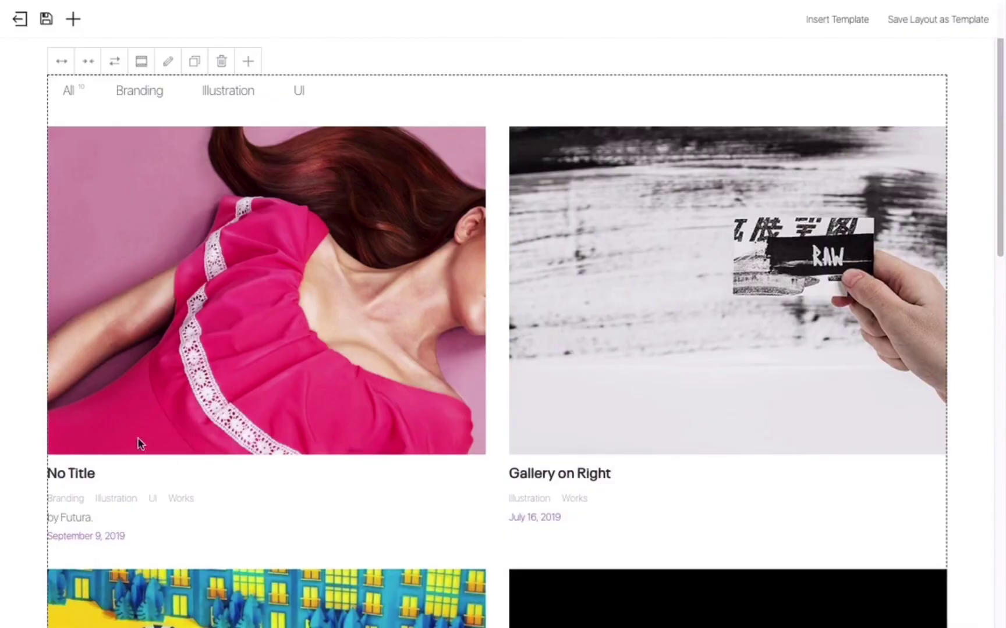
Center-align the grid text and save.
{"action": "left_click", "coordinate": [169, 61]}
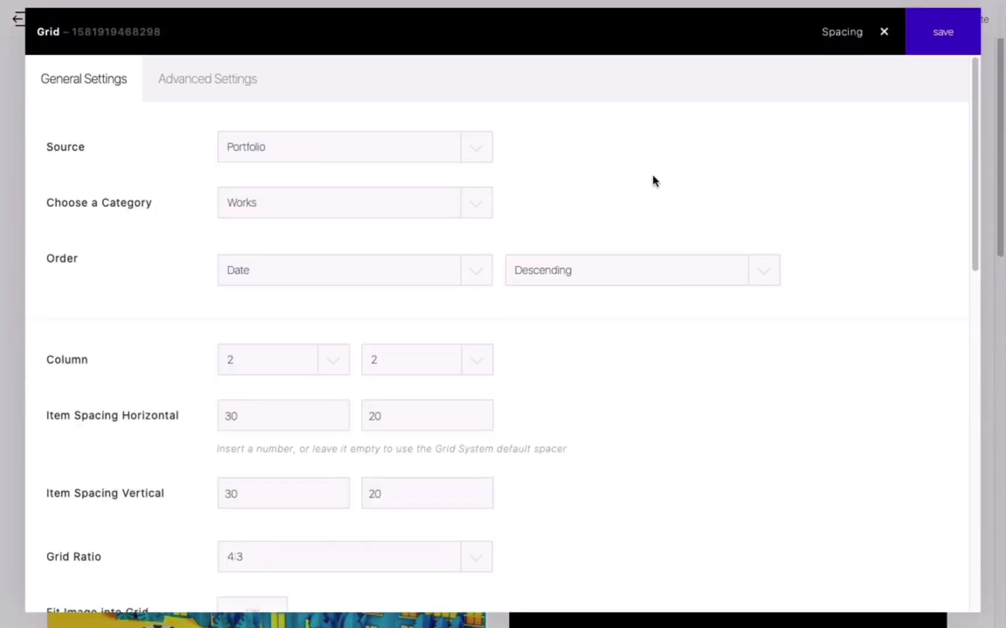
{"action": "left_click", "coordinate": [227, 76]}
{"action": "scroll", "coordinate": [796, 338], "scroll_direction": "down", "scroll_amount": 2}
{"action": "left_click", "coordinate": [475, 372]}
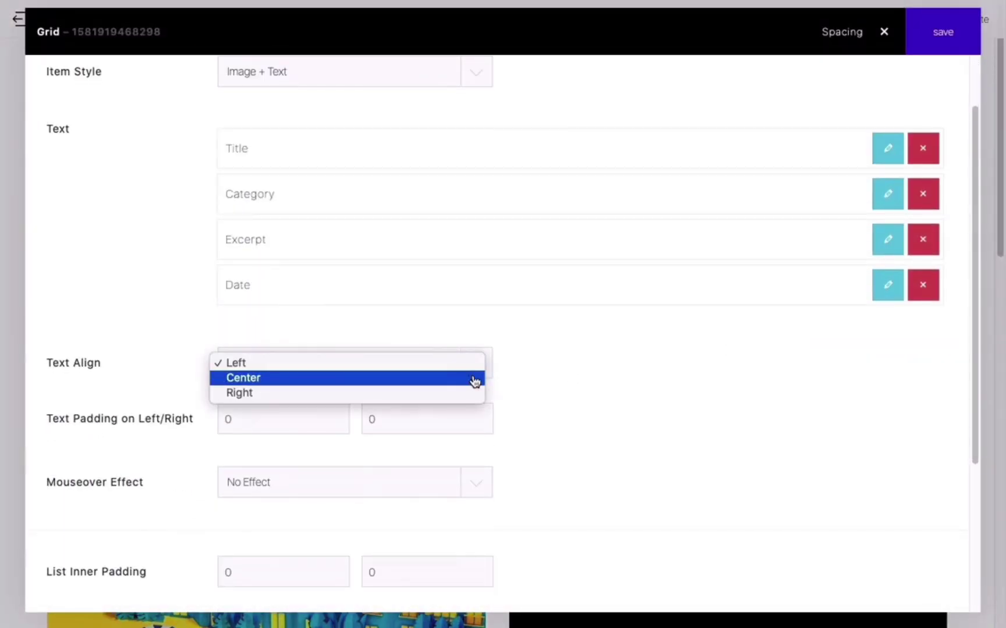
{"action": "left_click", "coordinate": [440, 377]}
{"action": "scroll", "coordinate": [601, 381], "scroll_direction": "down", "scroll_amount": 2}
{"action": "left_click", "coordinate": [931, 41]}
Use Image item style with a Static Color Mask+Text hover at 80%, mask #f4f4f4, and save.
{"action": "left_click", "coordinate": [176, 52]}
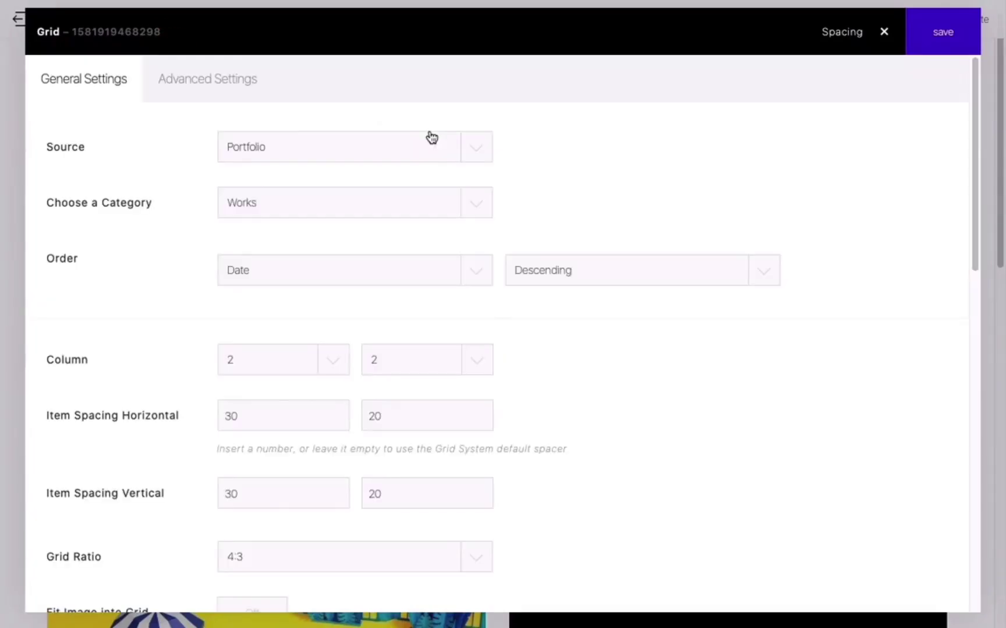
{"action": "left_click", "coordinate": [445, 150]}
{"action": "left_click", "coordinate": [445, 147]}
{"action": "left_click", "coordinate": [221, 79]}
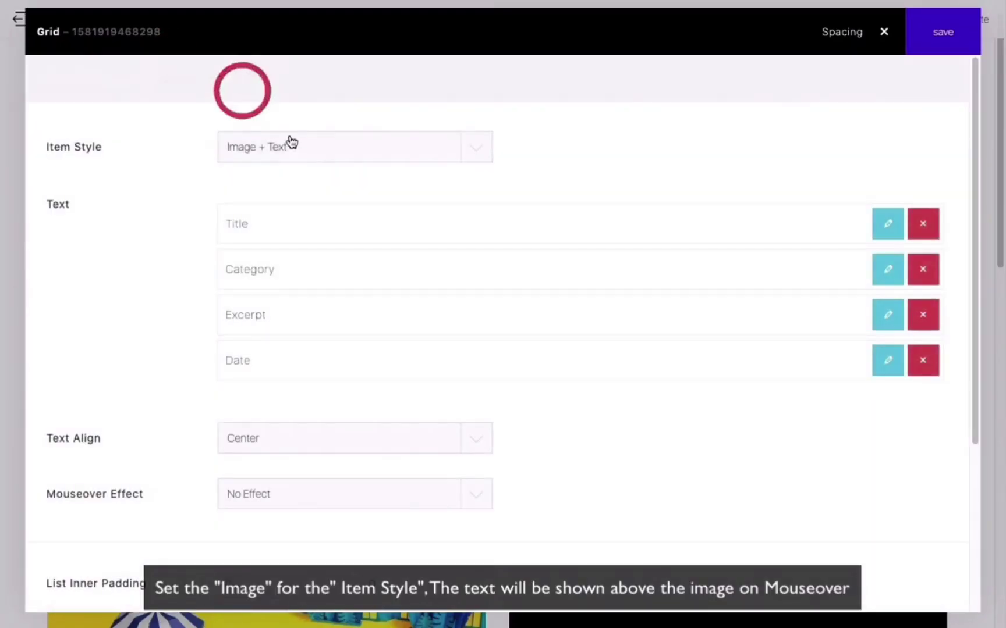
{"action": "left_click", "coordinate": [292, 144]}
{"action": "left_click", "coordinate": [290, 131]}
{"action": "scroll", "coordinate": [587, 249], "scroll_direction": "down", "scroll_amount": 1}
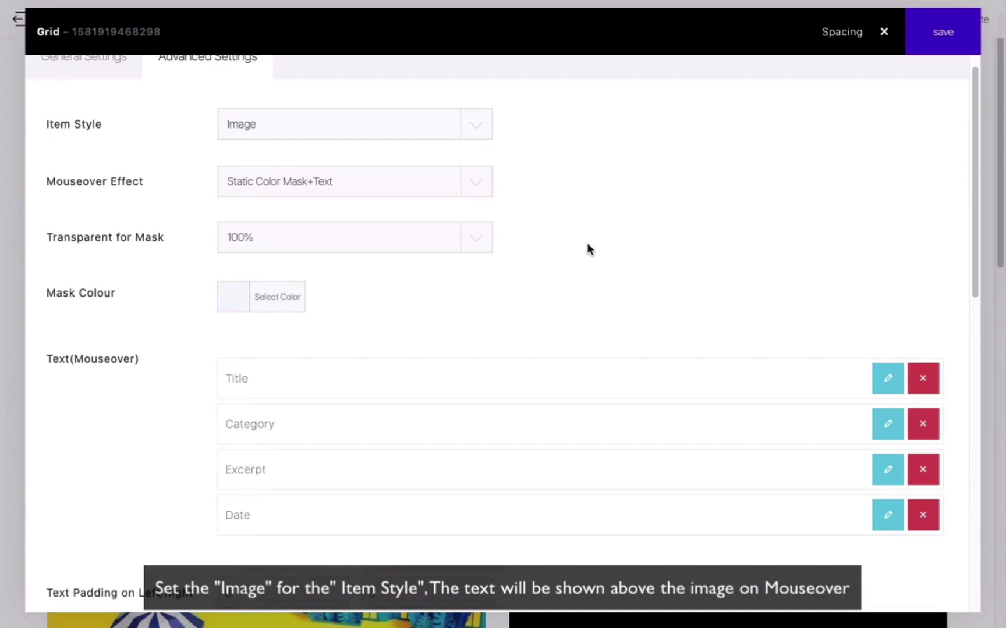
{"action": "left_click", "coordinate": [448, 181]}
{"action": "left_click", "coordinate": [552, 166]}
{"action": "left_click", "coordinate": [461, 240]}
{"action": "left_click", "coordinate": [454, 270]}
{"action": "left_click", "coordinate": [302, 296]}
{"action": "left_click", "coordinate": [358, 337]}
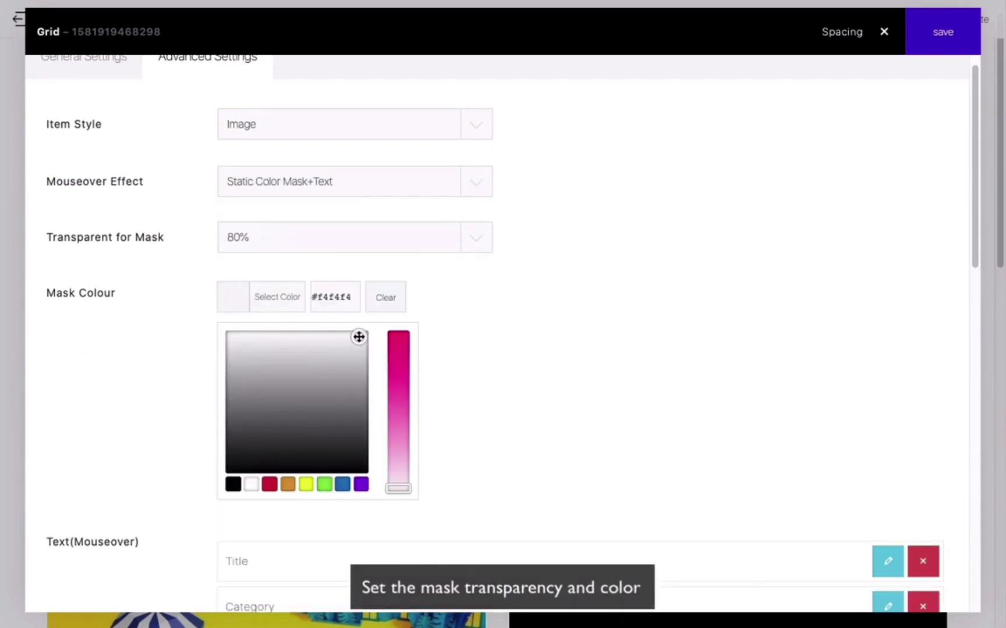
{"action": "left_click", "coordinate": [944, 33]}
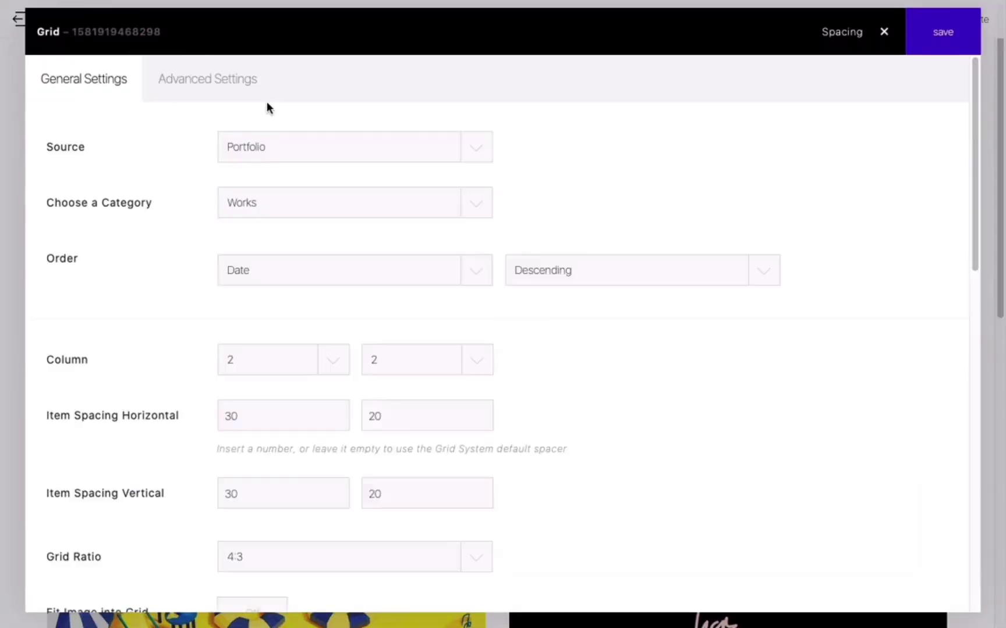
Change the mouseover effect to Second Featured Image.
{"action": "left_click", "coordinate": [238, 86]}
{"action": "left_click", "coordinate": [475, 145]}
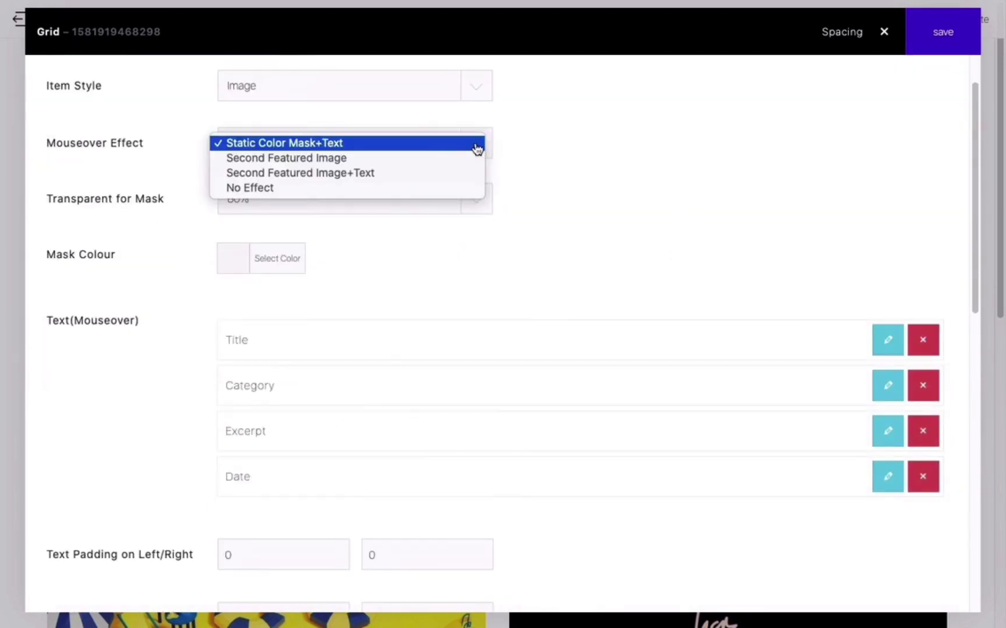
{"action": "left_click", "coordinate": [465, 159]}
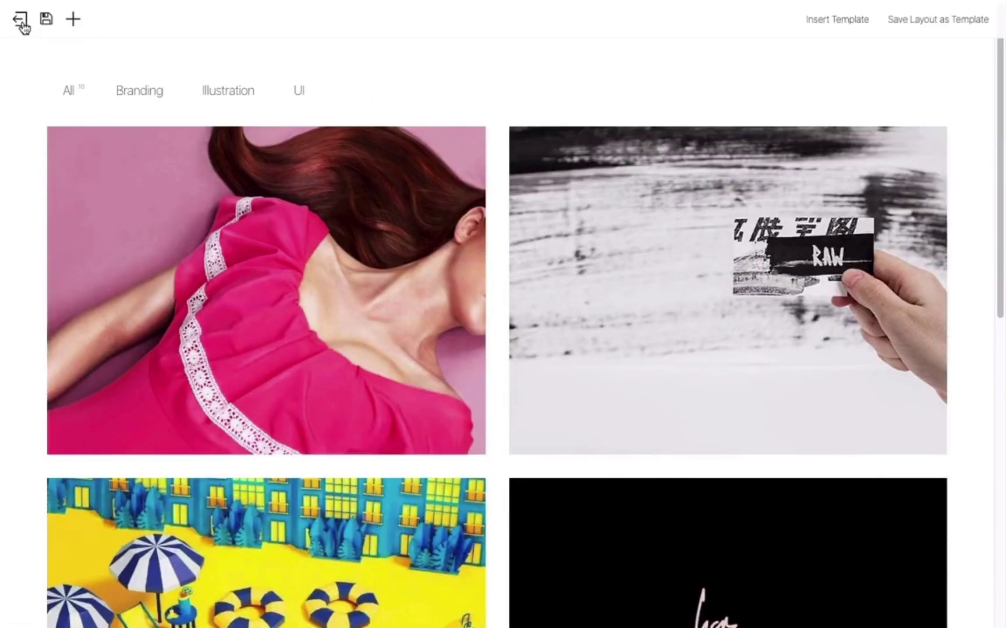
Exit the page builder and go to Portfolio > All Portfolio to find the No Title item.
{"action": "left_click", "coordinate": [20, 22]}
{"action": "right_click", "coordinate": [99, 109]}
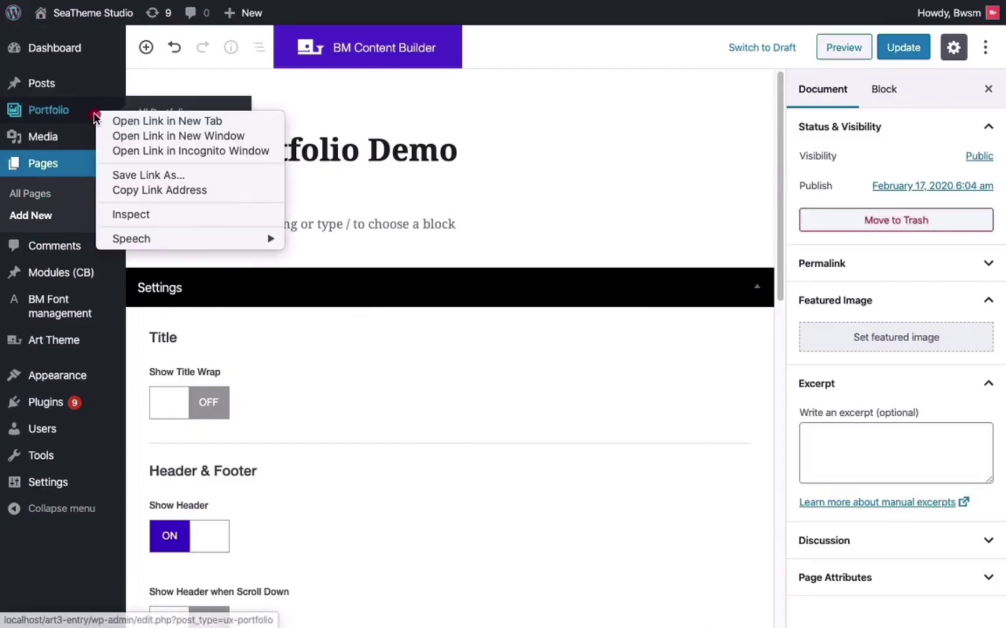
{"action": "left_click", "coordinate": [249, 119]}
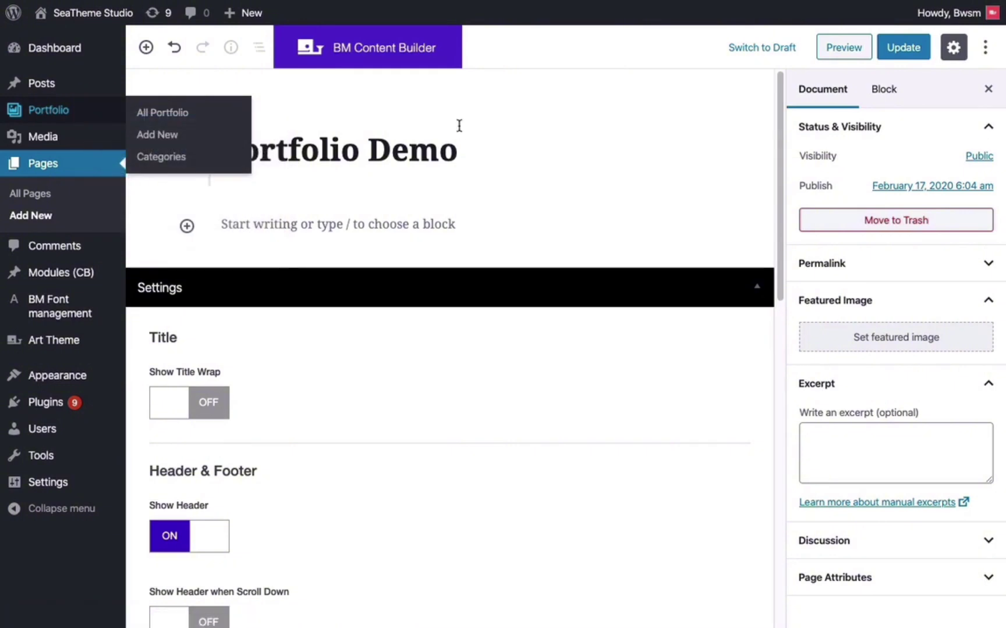
{"action": "left_click", "coordinate": [198, 116]}
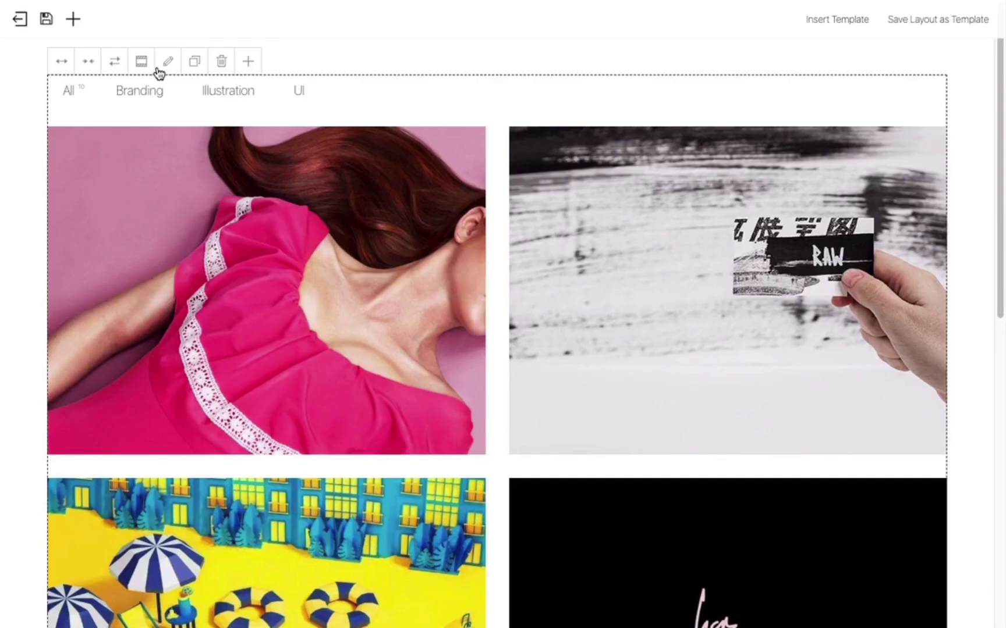
Set the mouseover effect to Second Featured Image+Text, save, and preview the page.
{"action": "left_click", "coordinate": [163, 63]}
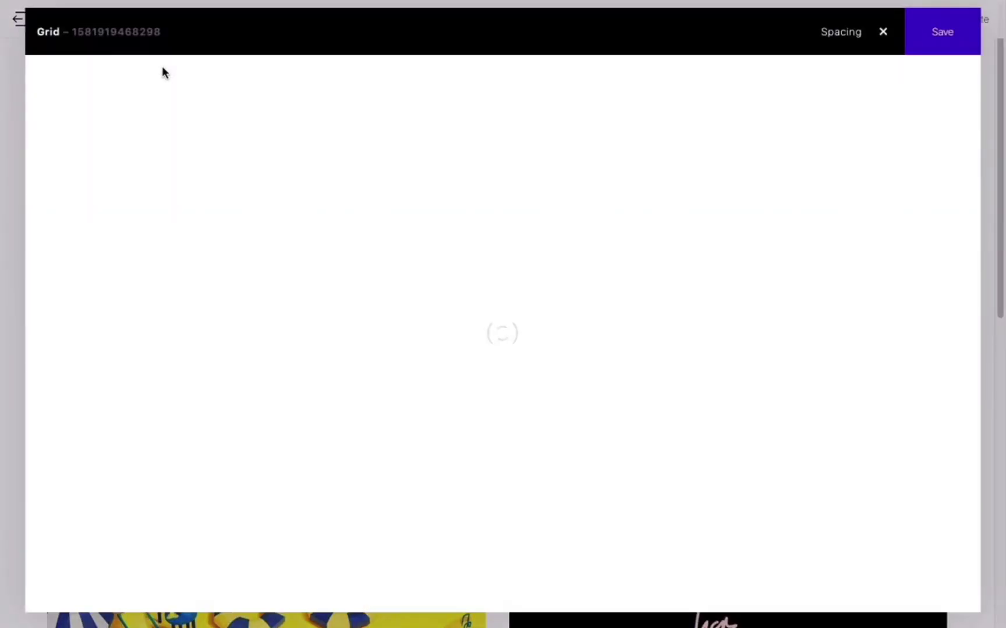
{"action": "left_click", "coordinate": [193, 82]}
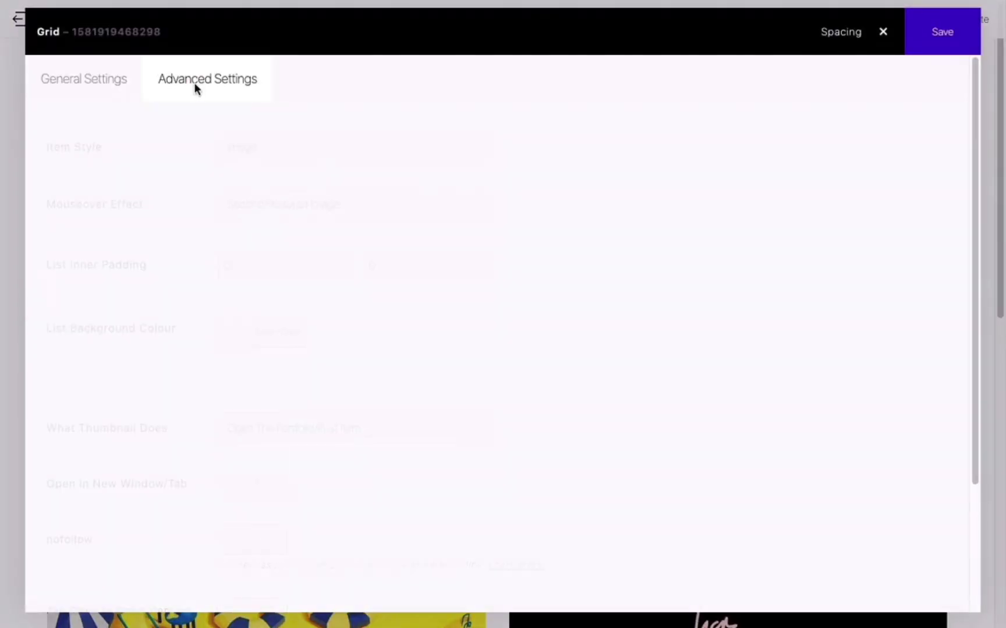
{"action": "left_click", "coordinate": [280, 198]}
{"action": "left_click", "coordinate": [278, 218]}
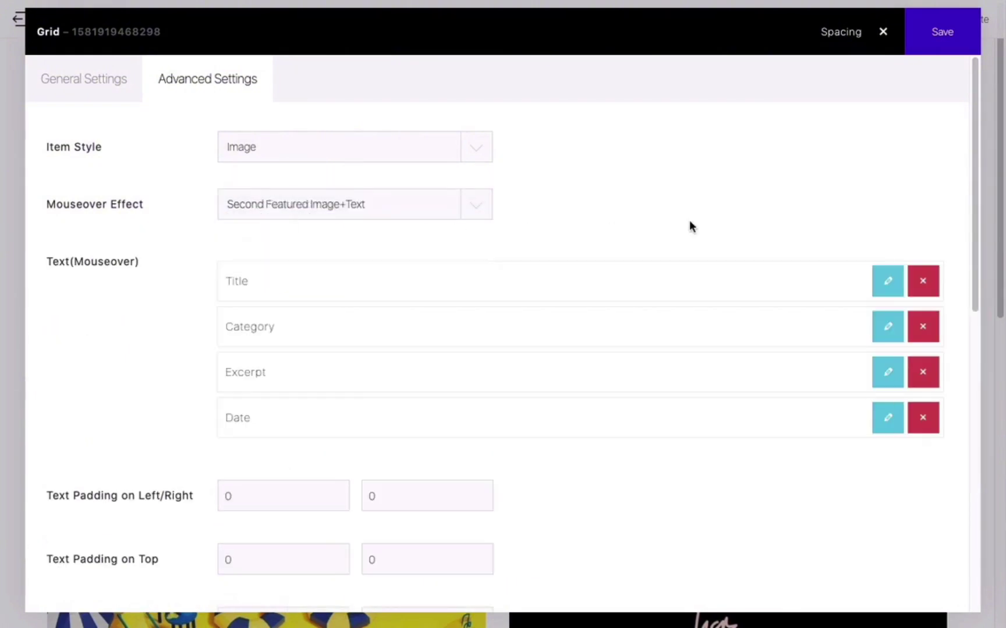
{"action": "left_click", "coordinate": [943, 32]}
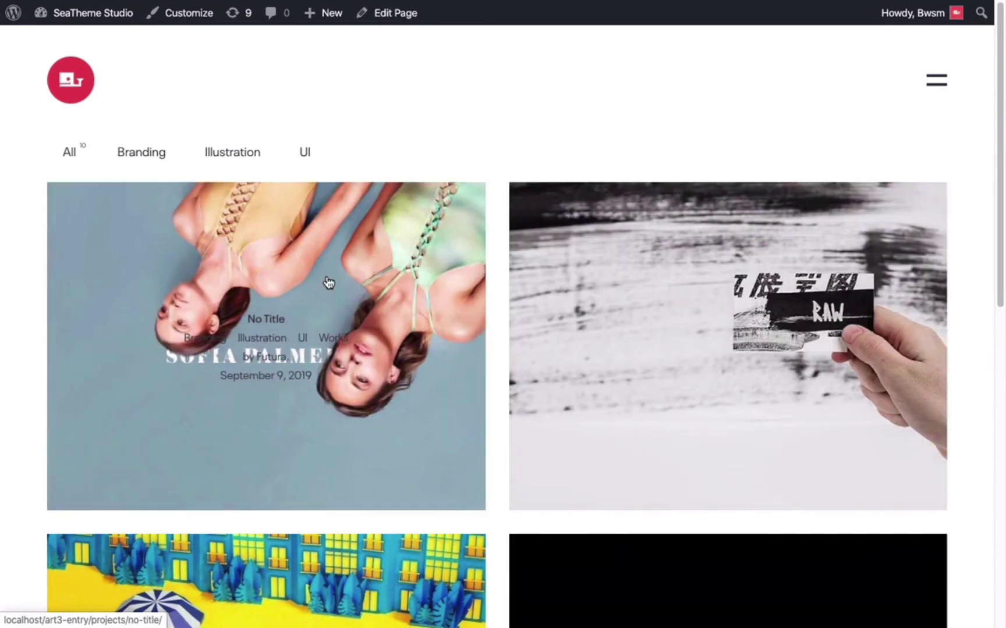
{"action": "scroll", "coordinate": [326, 282], "scroll_direction": "down", "scroll_amount": 1}
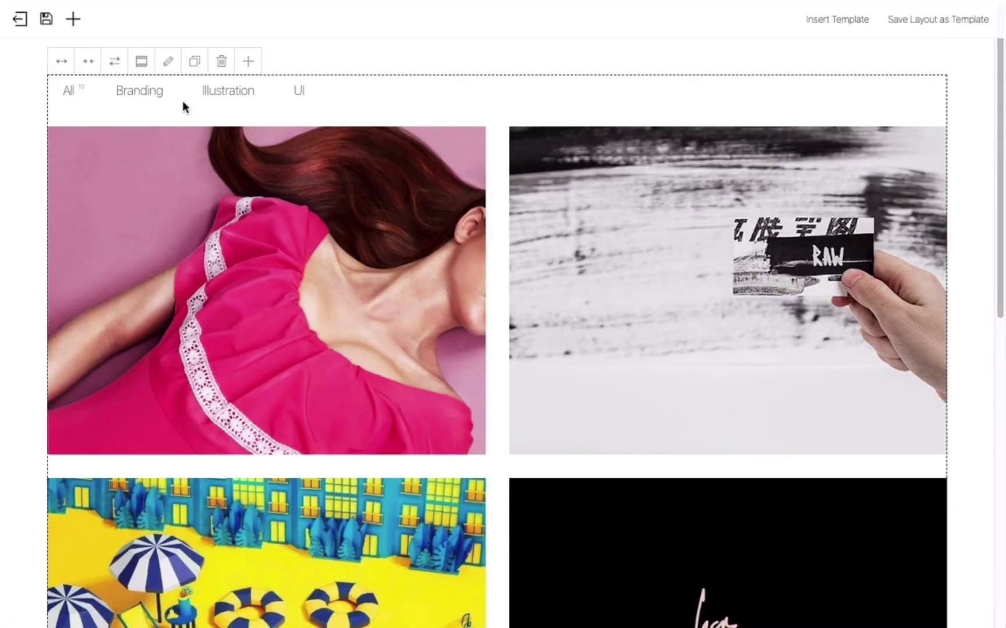
Reset the grid's mouseover effect to No Effect.
{"action": "left_click", "coordinate": [166, 62]}
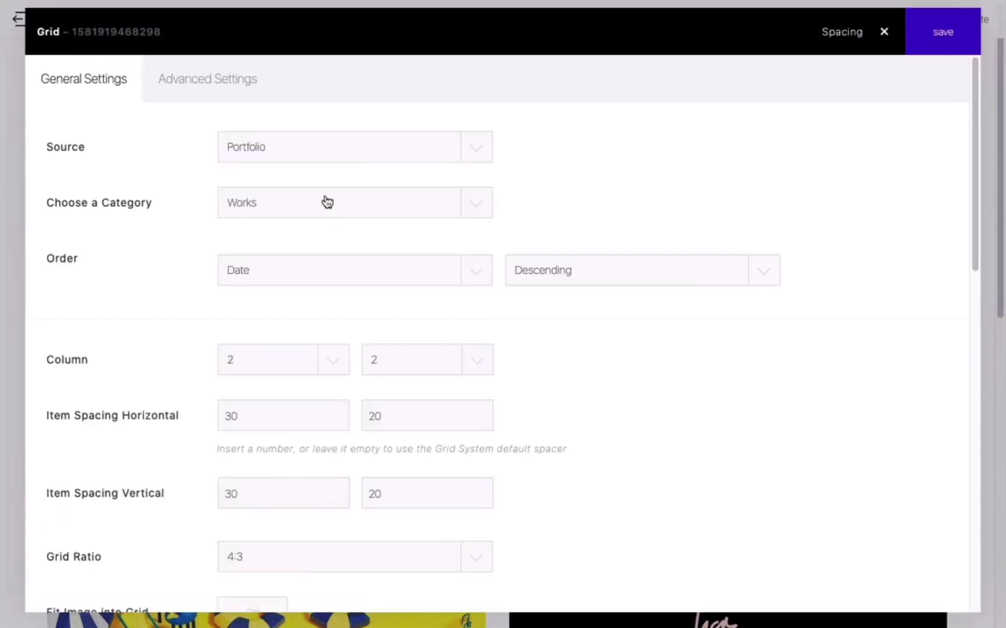
{"action": "left_click", "coordinate": [254, 93]}
{"action": "left_click", "coordinate": [315, 206]}
{"action": "left_click", "coordinate": [312, 225]}
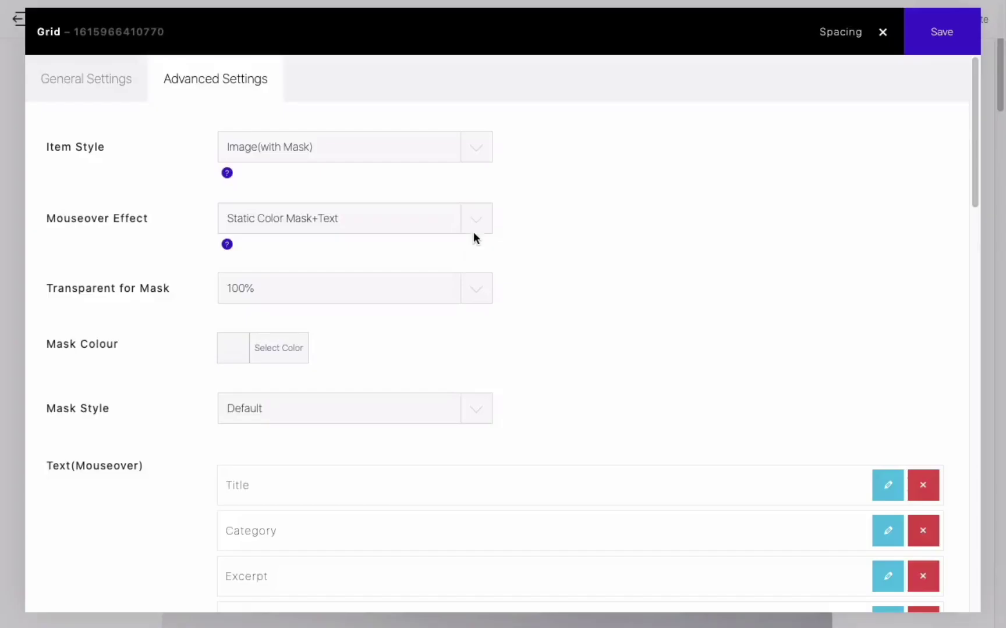
Try Enlarge Image, then set Fullscreen Floating Title hover with 80px titles and save.
{"action": "left_click", "coordinate": [473, 232]}
{"action": "left_click", "coordinate": [458, 264]}
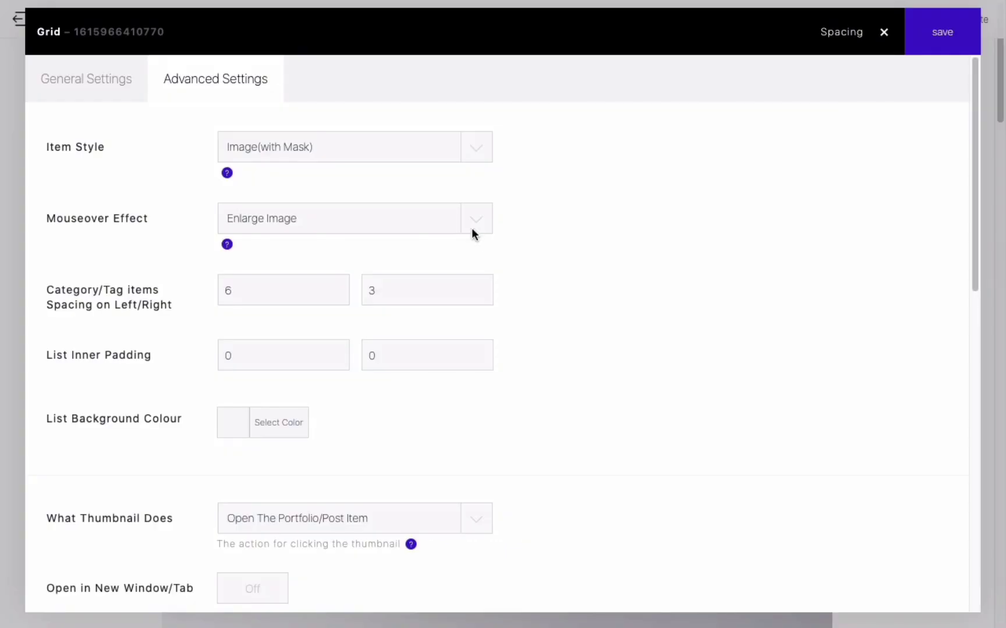
{"action": "left_click", "coordinate": [472, 230]}
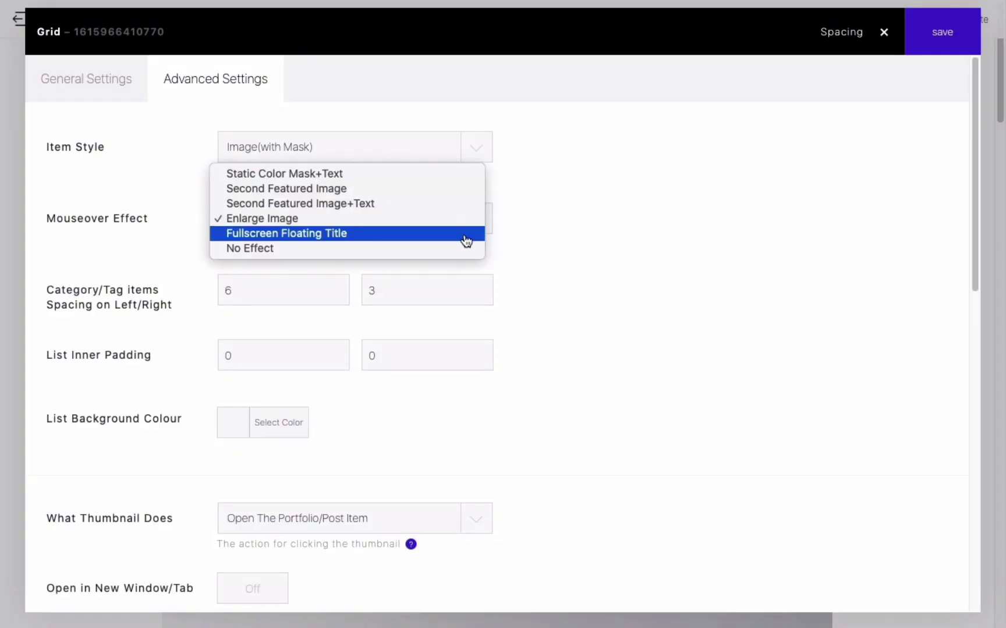
{"action": "left_click", "coordinate": [466, 233]}
{"action": "scroll", "coordinate": [889, 168], "scroll_direction": "down", "scroll_amount": 1}
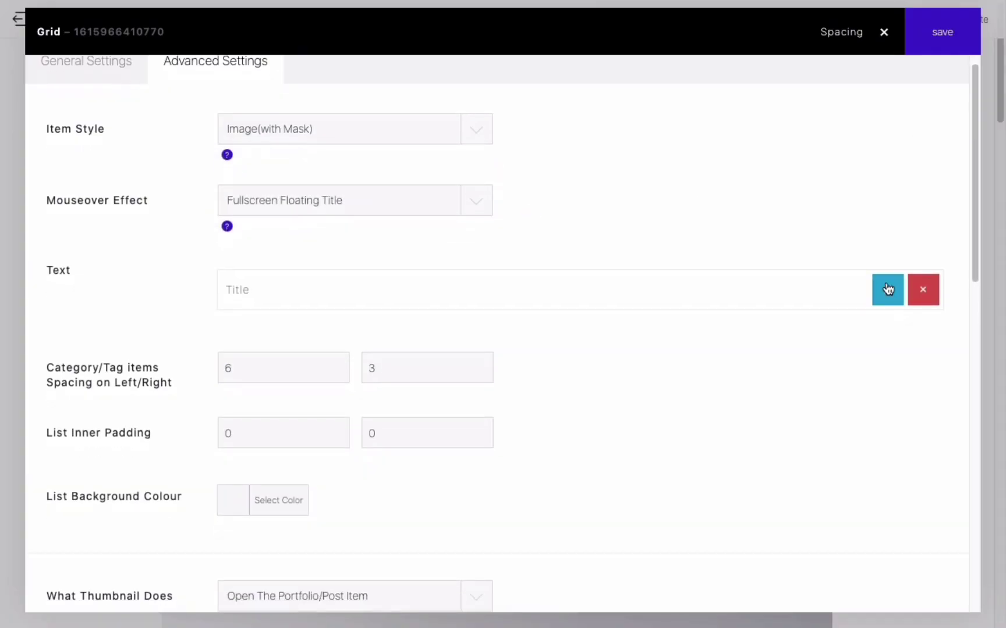
{"action": "left_click", "coordinate": [887, 289]}
{"action": "scroll", "coordinate": [814, 317], "scroll_direction": "down", "scroll_amount": 1}
{"action": "left_click", "coordinate": [619, 258]}
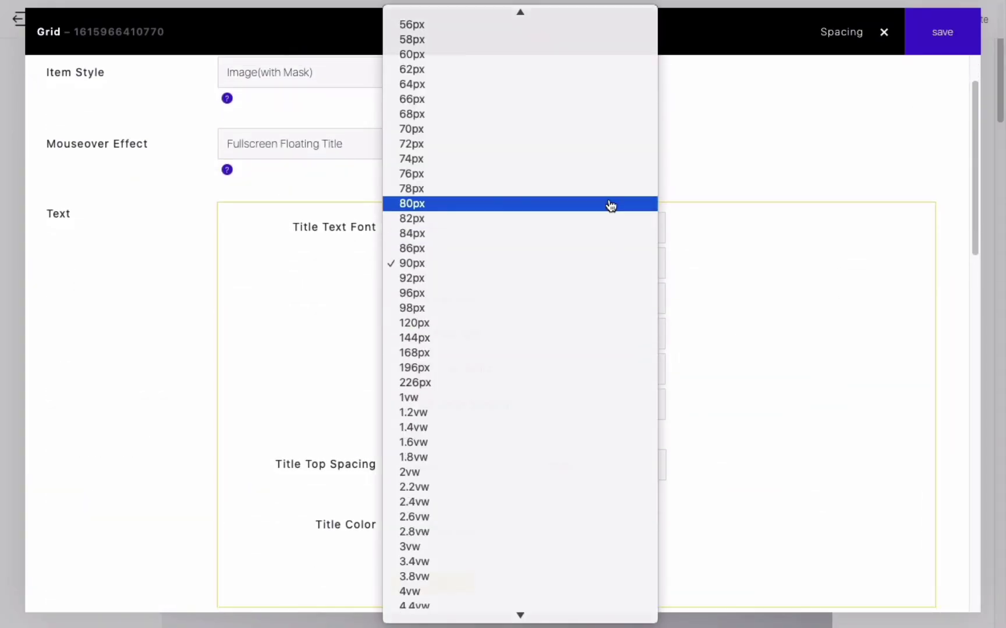
{"action": "left_click", "coordinate": [610, 204]}
{"action": "left_click", "coordinate": [931, 53]}
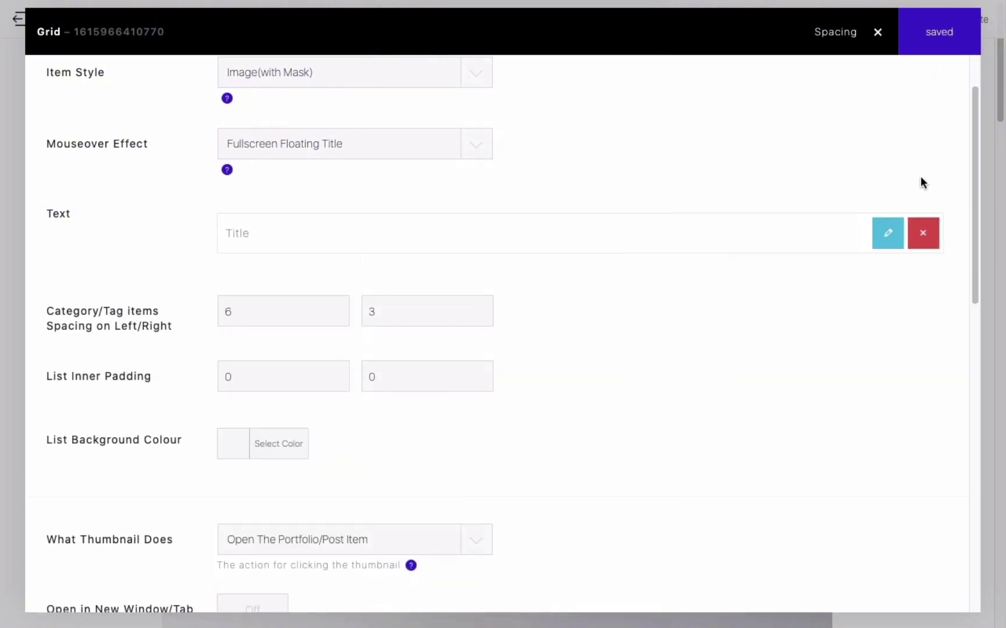
Preview the page, then reopen the grid's advanced settings at the hover effect list.
{"action": "scroll", "coordinate": [763, 227], "scroll_direction": "down", "scroll_amount": 8}
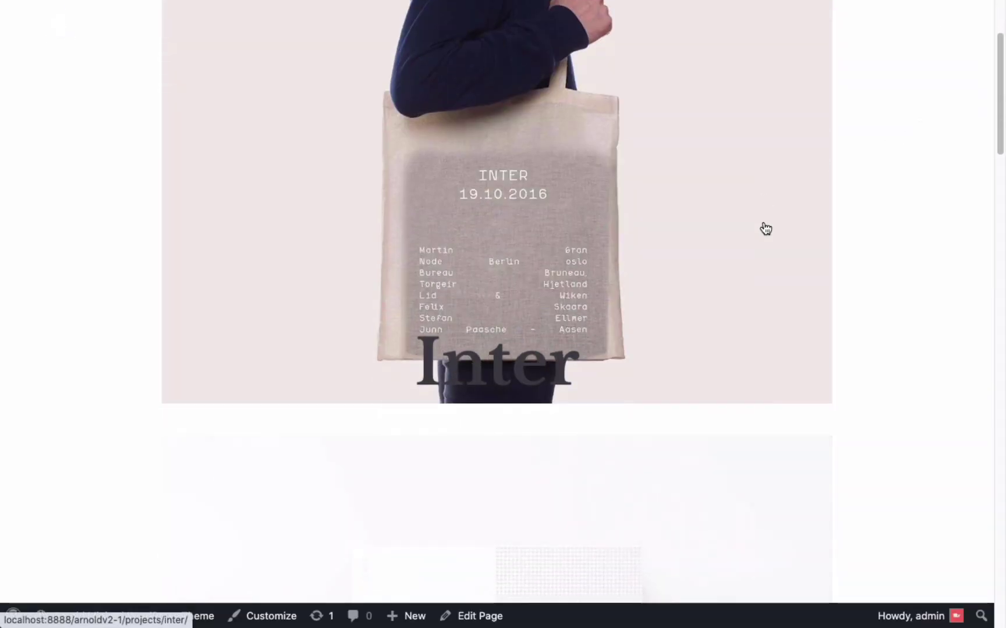
{"action": "scroll", "coordinate": [727, 281], "scroll_direction": "down", "scroll_amount": 9}
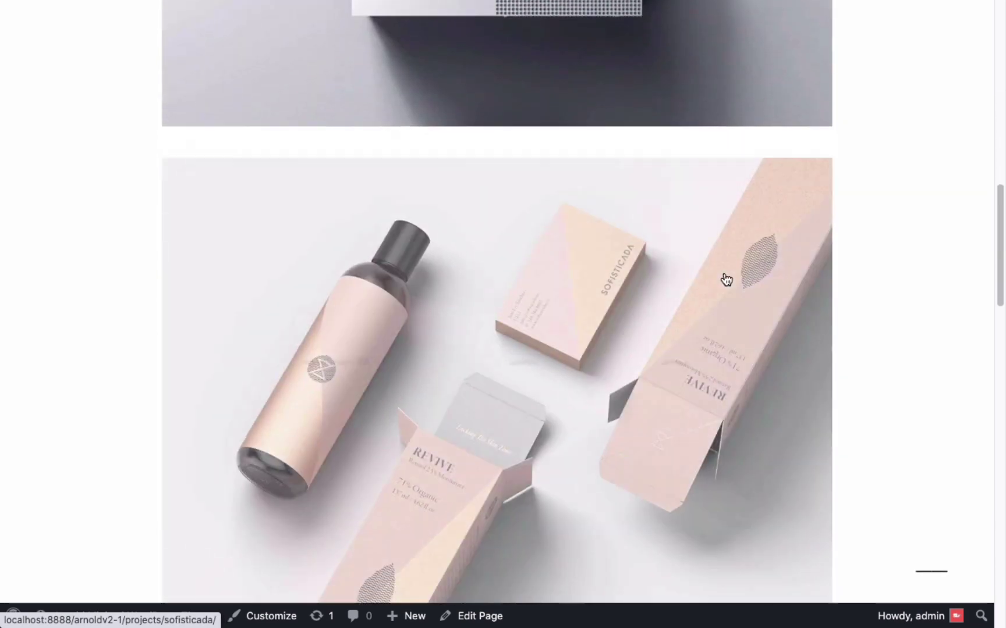
{"action": "left_click", "coordinate": [253, 144]}
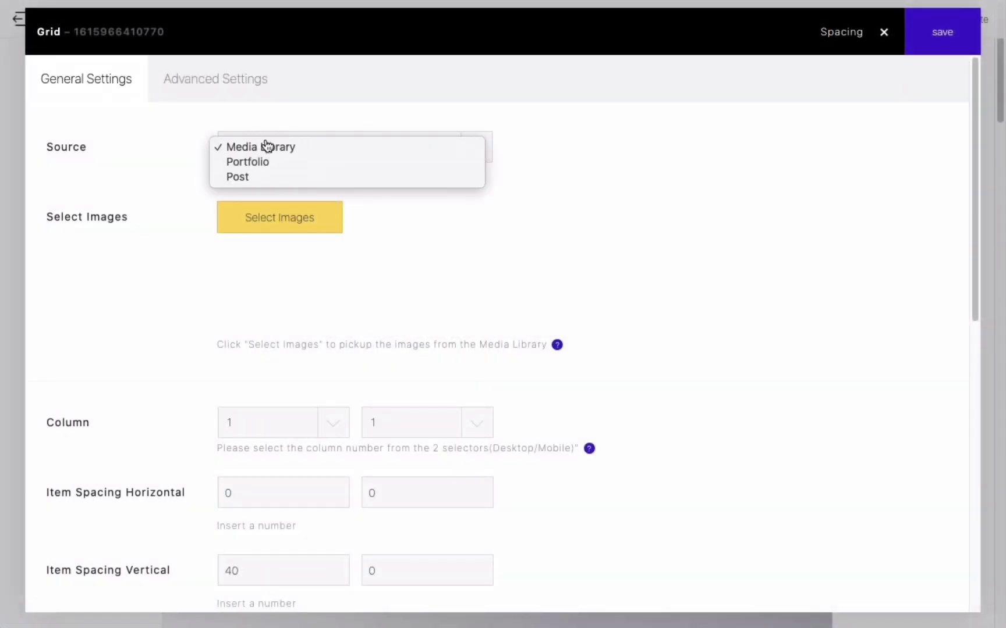
{"action": "left_click", "coordinate": [321, 118]}
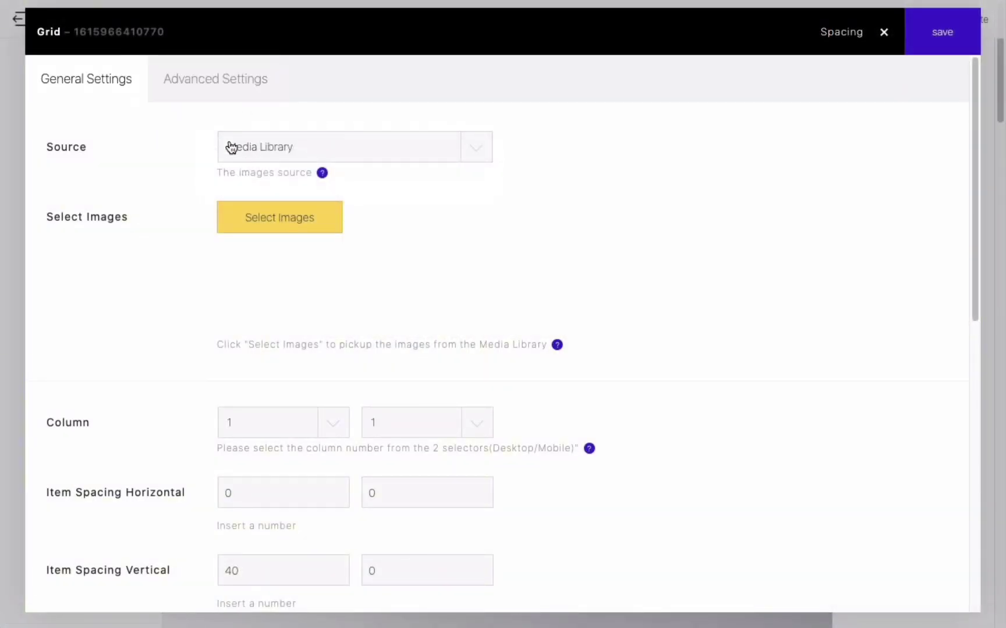
{"action": "left_click", "coordinate": [225, 94]}
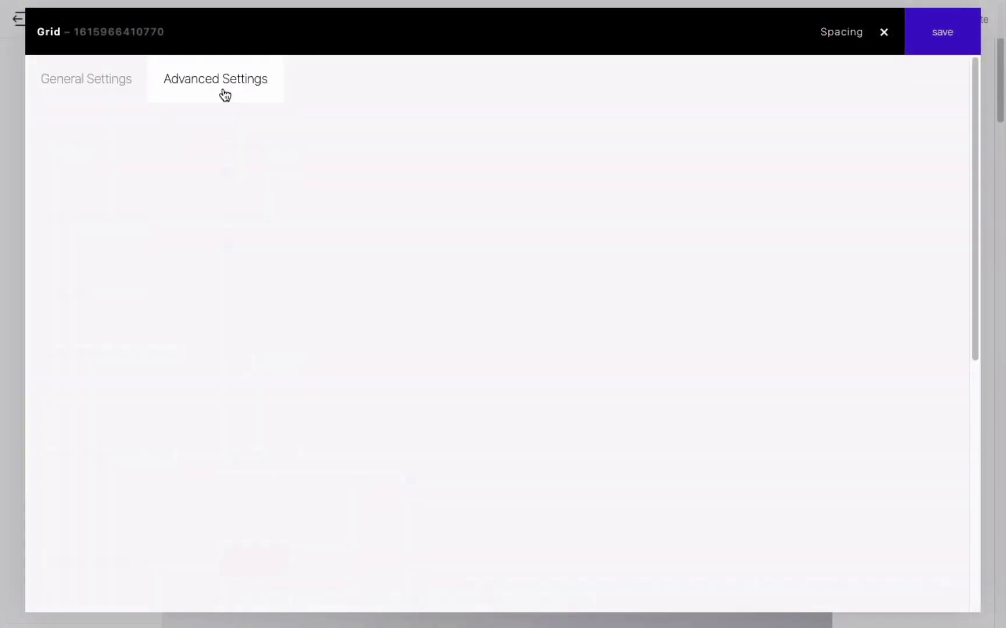
{"action": "left_click", "coordinate": [491, 223]}
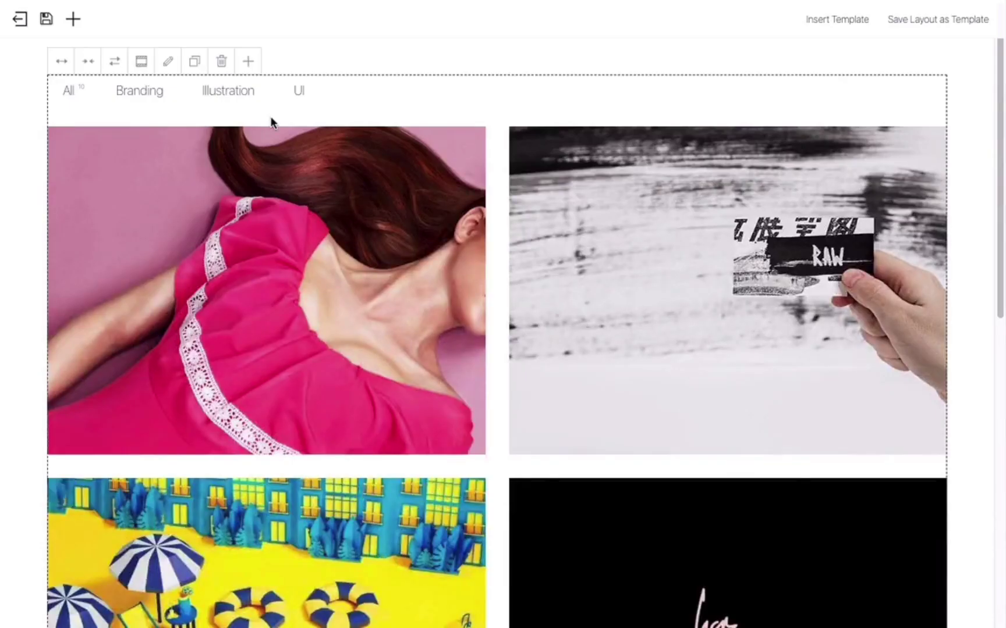
Set the filtered grid's List Inner Padding to 60 and 60 in Advanced Settings.
{"action": "left_click", "coordinate": [164, 62]}
{"action": "left_click", "coordinate": [186, 79]}
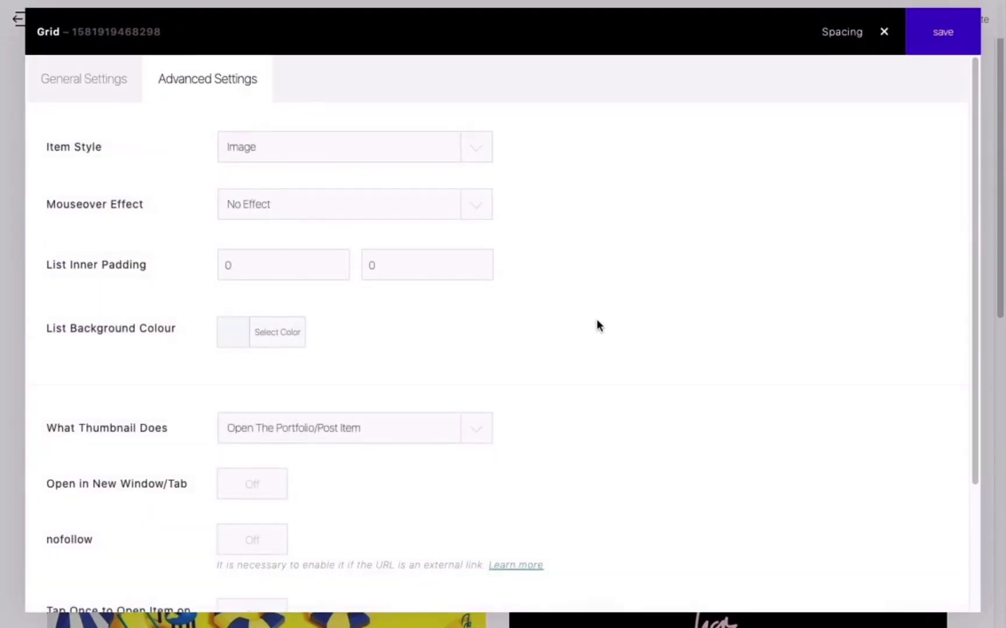
{"action": "scroll", "coordinate": [596, 323], "scroll_direction": "down", "scroll_amount": 2}
{"action": "double_click", "coordinate": [225, 182]}
{"action": "type", "text": "60"}
{"action": "key", "text": "Tab"}
{"action": "type", "text": "60"}
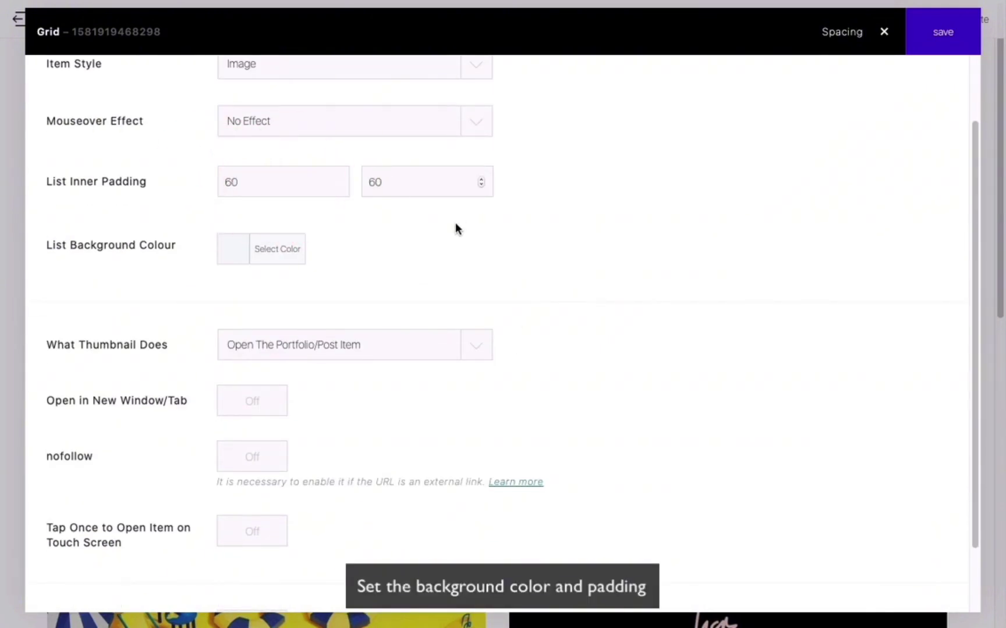
Give the list a light grey #cecece background and save the grid settings.
{"action": "left_click", "coordinate": [289, 253]}
{"action": "left_click", "coordinate": [354, 310]}
{"action": "left_click", "coordinate": [353, 308]}
{"action": "left_click", "coordinate": [549, 297]}
{"action": "left_click", "coordinate": [953, 52]}
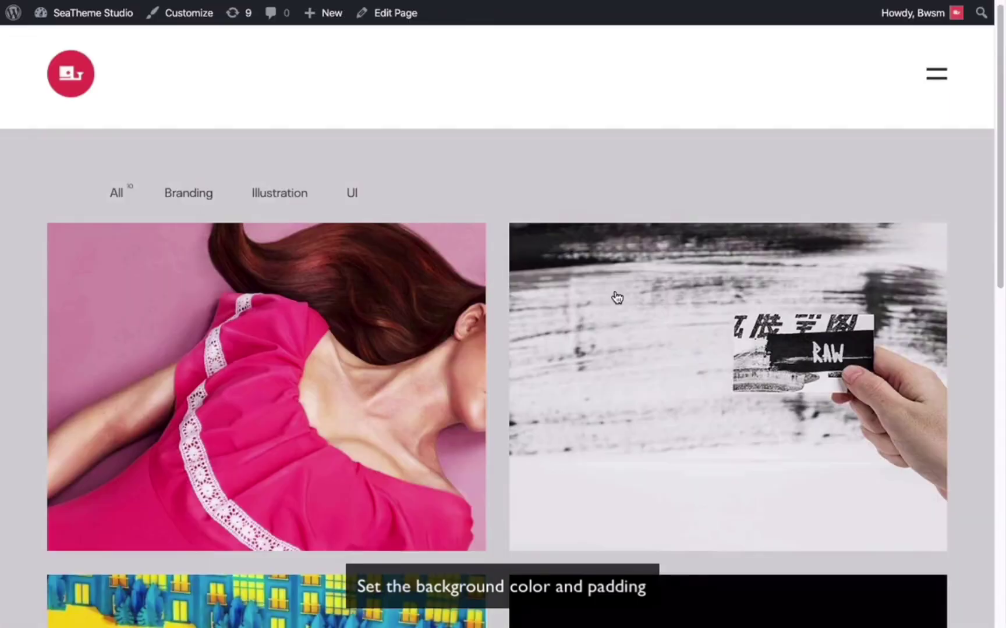
Reopen the portfolio grid's settings to review them.
{"action": "scroll", "coordinate": [618, 295], "scroll_direction": "down", "scroll_amount": 3}
{"action": "left_click_drag", "start_coordinate": [1001, 235], "coordinate": [983, 166]}
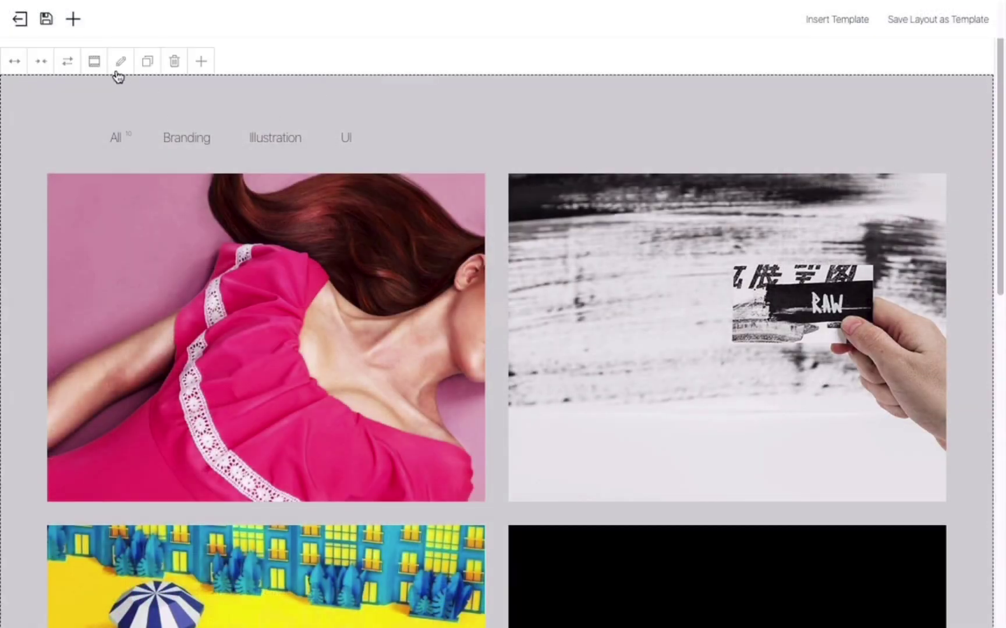
{"action": "left_click", "coordinate": [116, 71]}
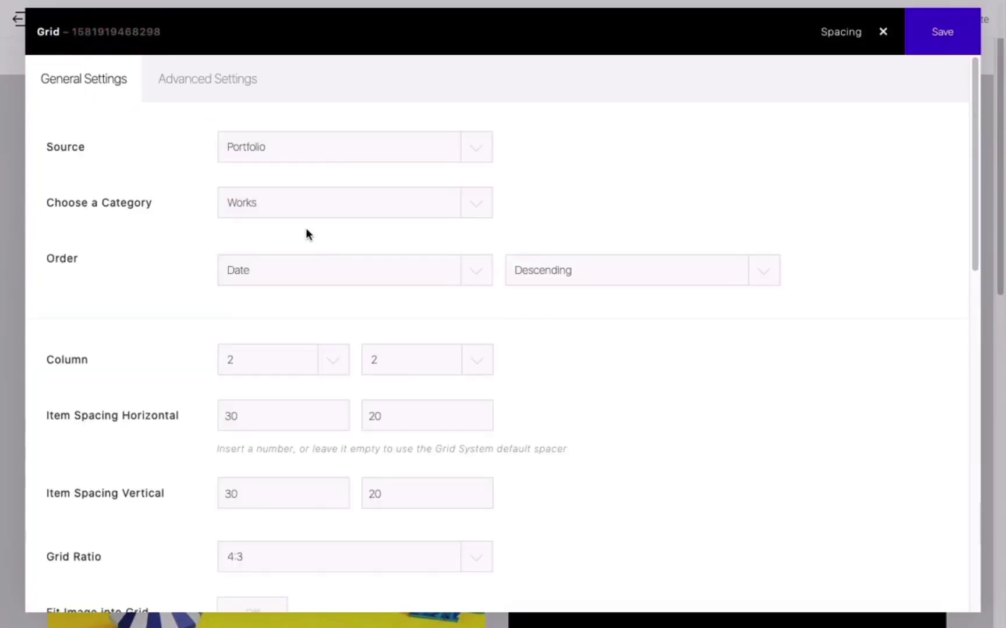
{"action": "scroll", "coordinate": [485, 372], "scroll_direction": "down", "scroll_amount": 5}
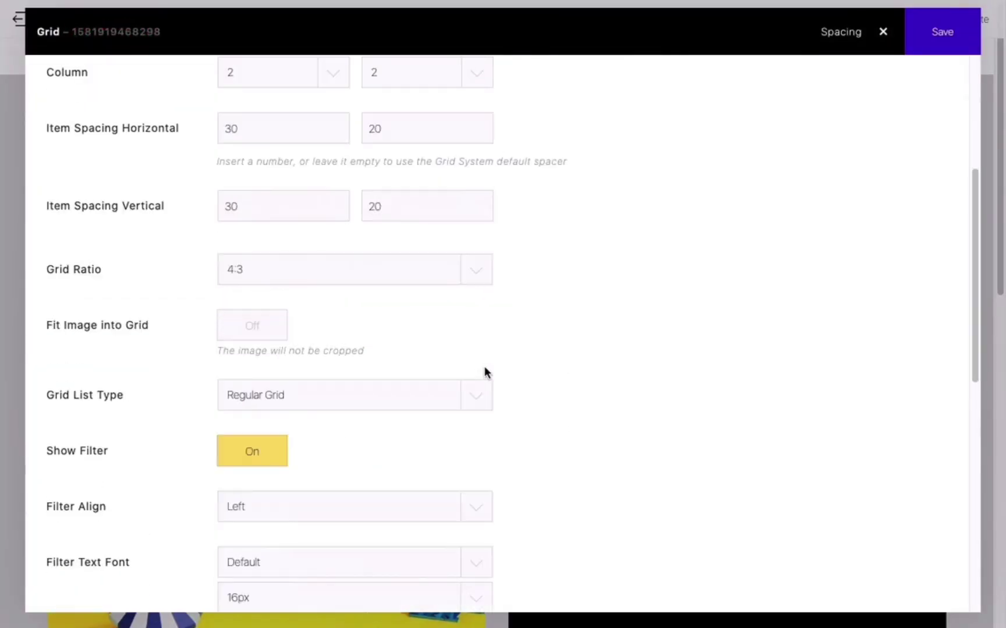
{"action": "scroll", "coordinate": [485, 373], "scroll_direction": "up", "scroll_amount": 5}
Reset the list inner padding to 0/0 and clear the background colour.
{"action": "left_click", "coordinate": [213, 83]}
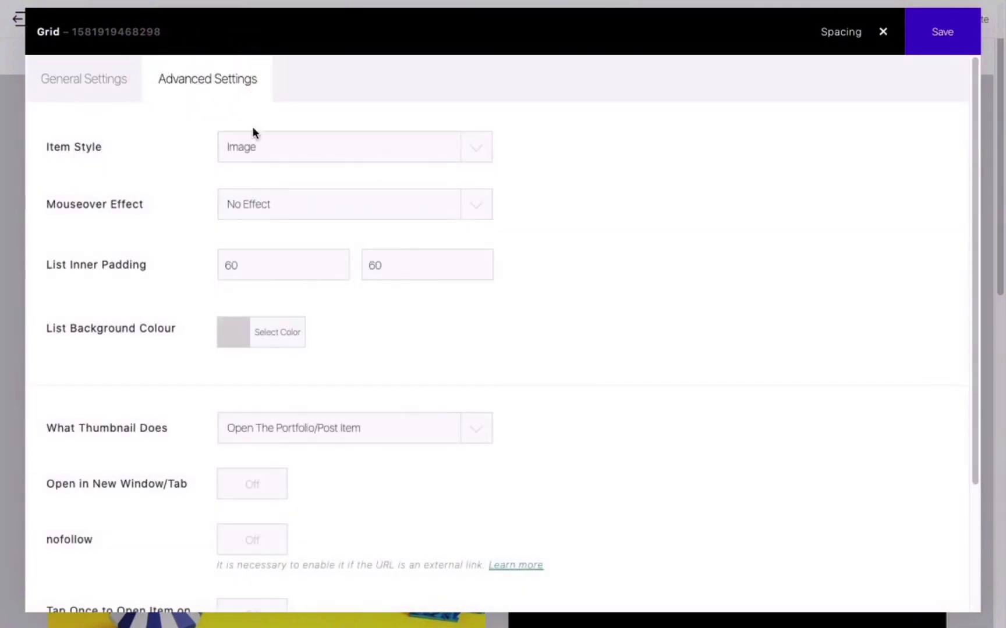
{"action": "left_click_drag", "start_coordinate": [264, 270], "coordinate": [197, 262]}
{"action": "type", "text": "0"}
{"action": "key", "text": "Tab"}
{"action": "type", "text": "0"}
{"action": "left_click", "coordinate": [299, 329]}
{"action": "left_click", "coordinate": [385, 332]}
{"action": "left_click", "coordinate": [521, 326]}
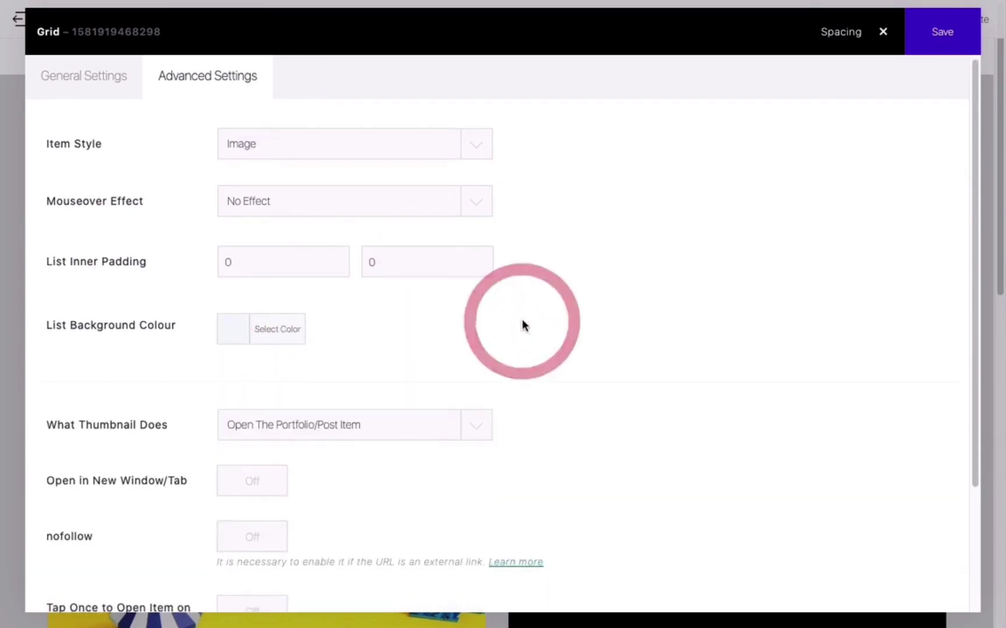
Try the Open Lightbox thumbnail action on the first thumbnail, then switch the section to boxed width.
{"action": "scroll", "coordinate": [523, 326], "scroll_direction": "down", "scroll_amount": 2}
{"action": "scroll", "coordinate": [524, 320], "scroll_direction": "down", "scroll_amount": 1}
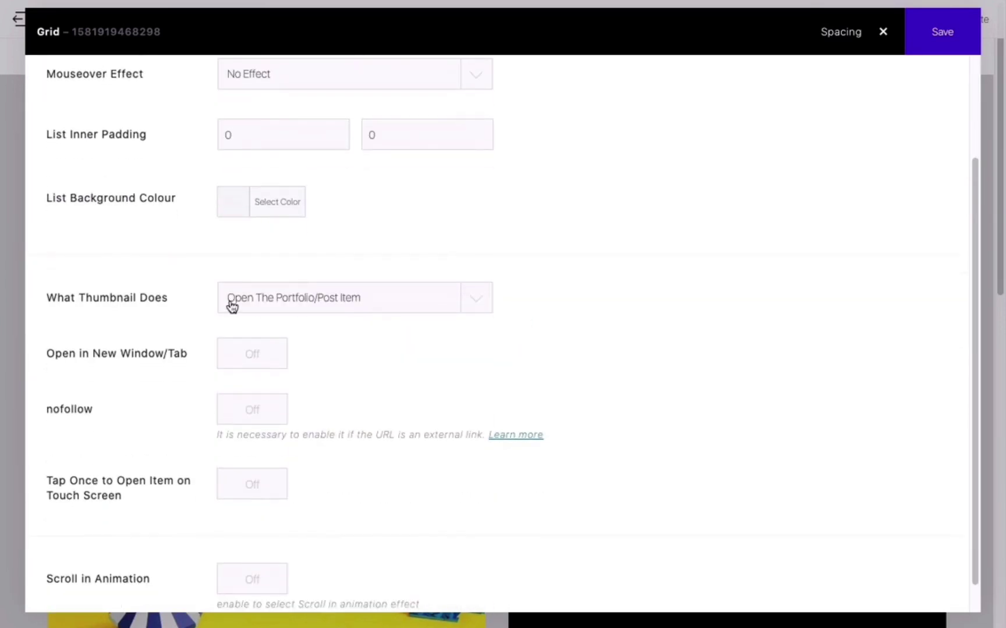
{"action": "left_click", "coordinate": [329, 305]}
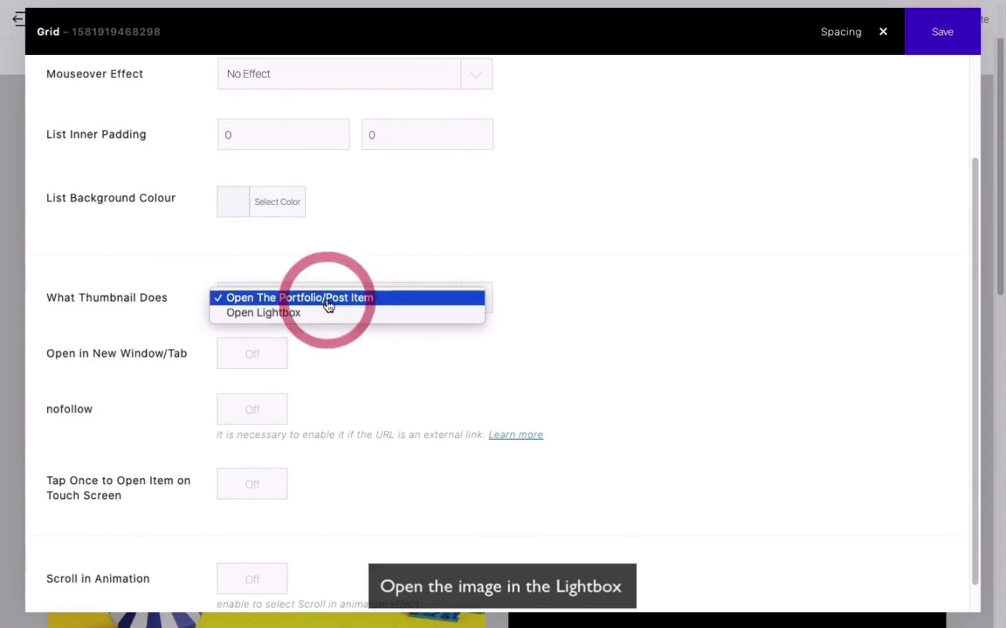
{"action": "left_click", "coordinate": [322, 314]}
{"action": "left_click", "coordinate": [931, 36]}
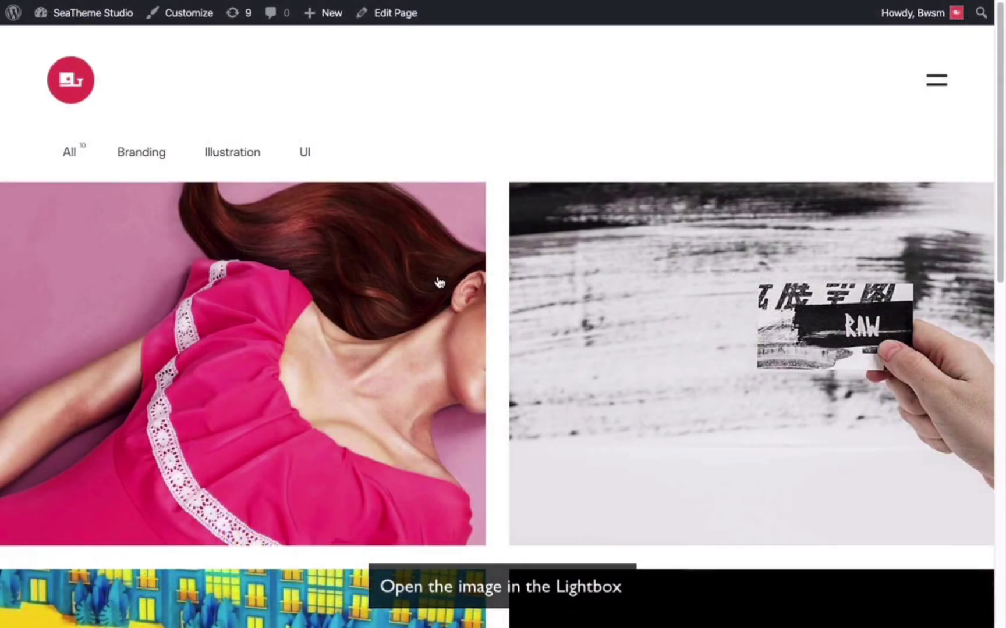
{"action": "left_click", "coordinate": [436, 279]}
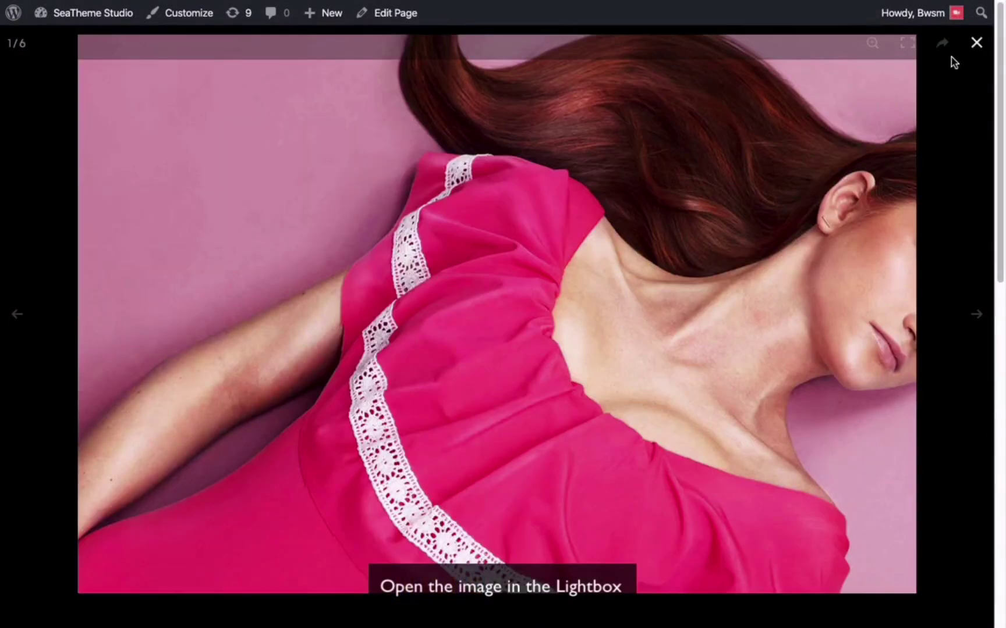
{"action": "left_click", "coordinate": [973, 42]}
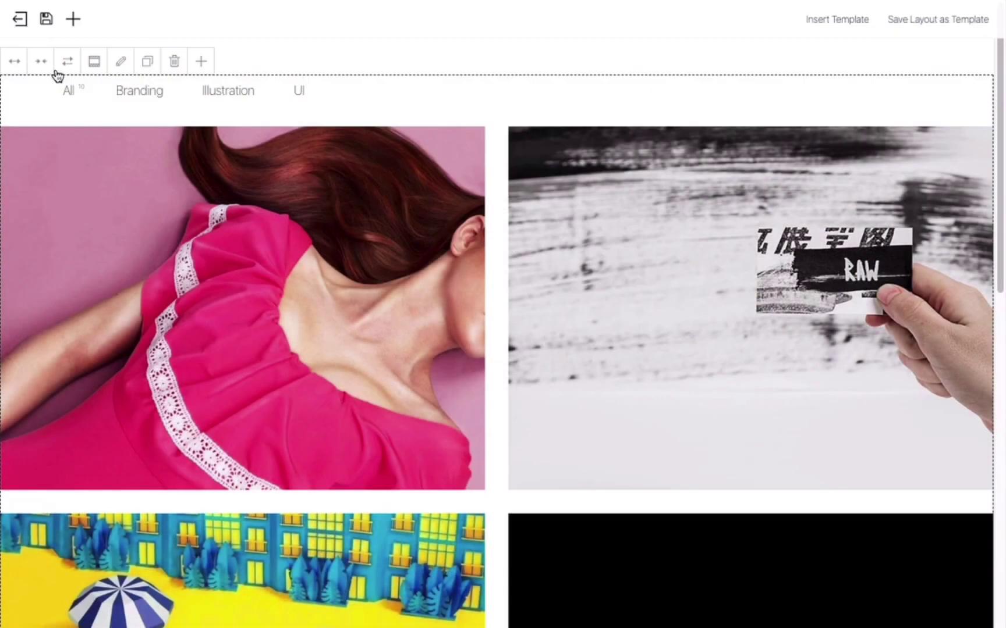
{"action": "left_click", "coordinate": [41, 61]}
Set thumbnails to Open The Portfolio/Post Item in a new window/tab, save, and test on the pink item.
{"action": "left_click", "coordinate": [173, 62]}
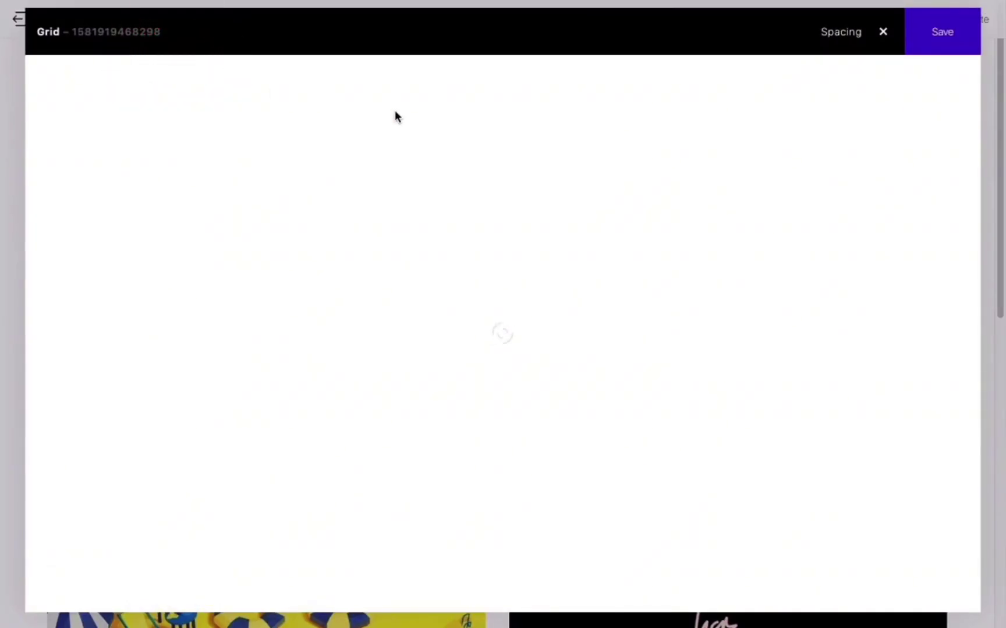
{"action": "left_click", "coordinate": [224, 79]}
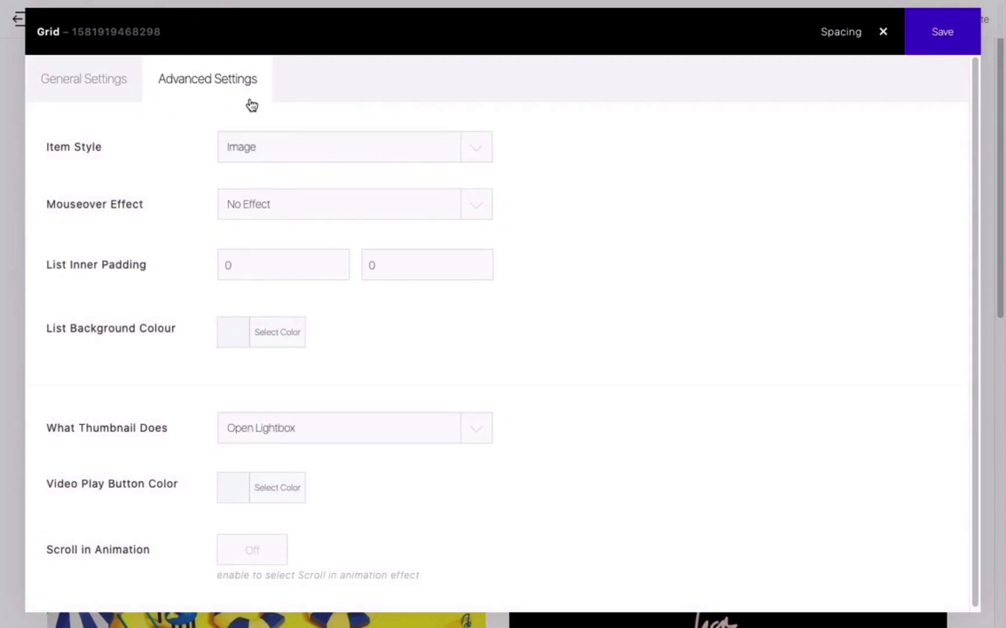
{"action": "scroll", "coordinate": [543, 395], "scroll_direction": "down", "scroll_amount": 1}
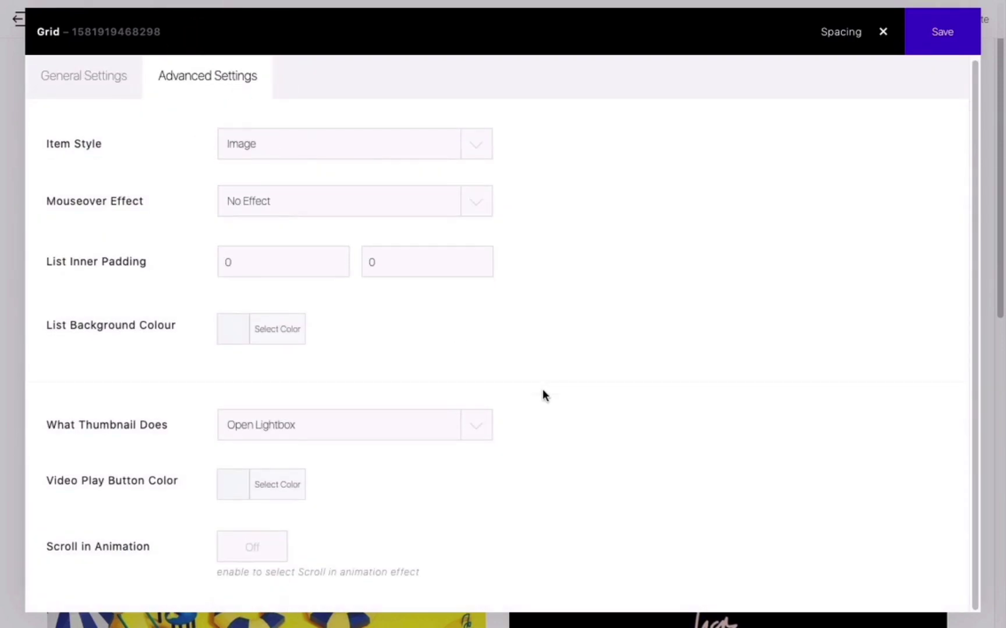
{"action": "left_click", "coordinate": [481, 428]}
{"action": "left_click", "coordinate": [478, 411]}
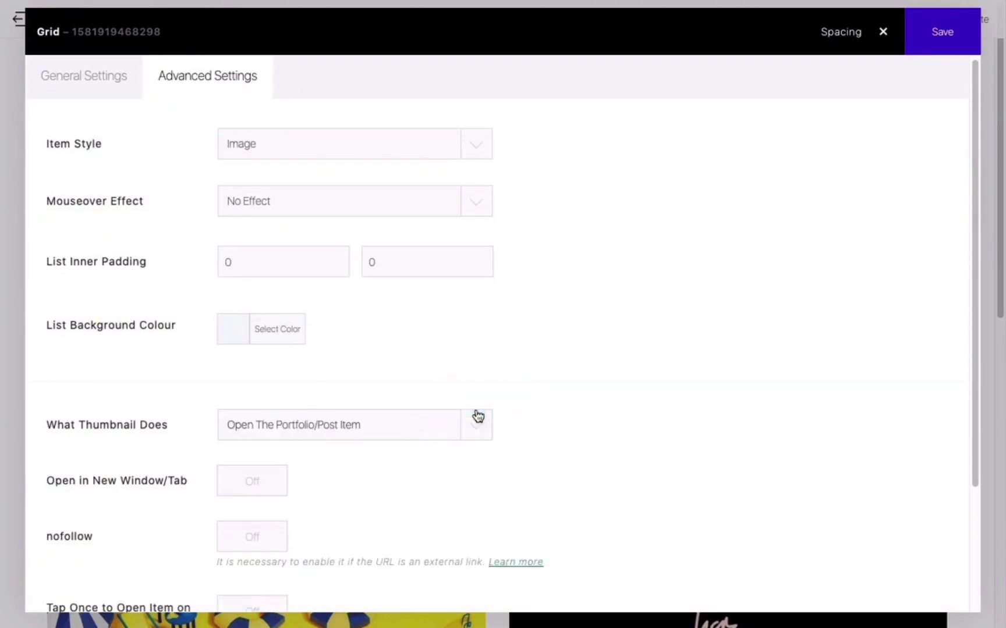
{"action": "scroll", "coordinate": [572, 419], "scroll_direction": "down", "scroll_amount": 1}
{"action": "scroll", "coordinate": [574, 417], "scroll_direction": "down", "scroll_amount": 2}
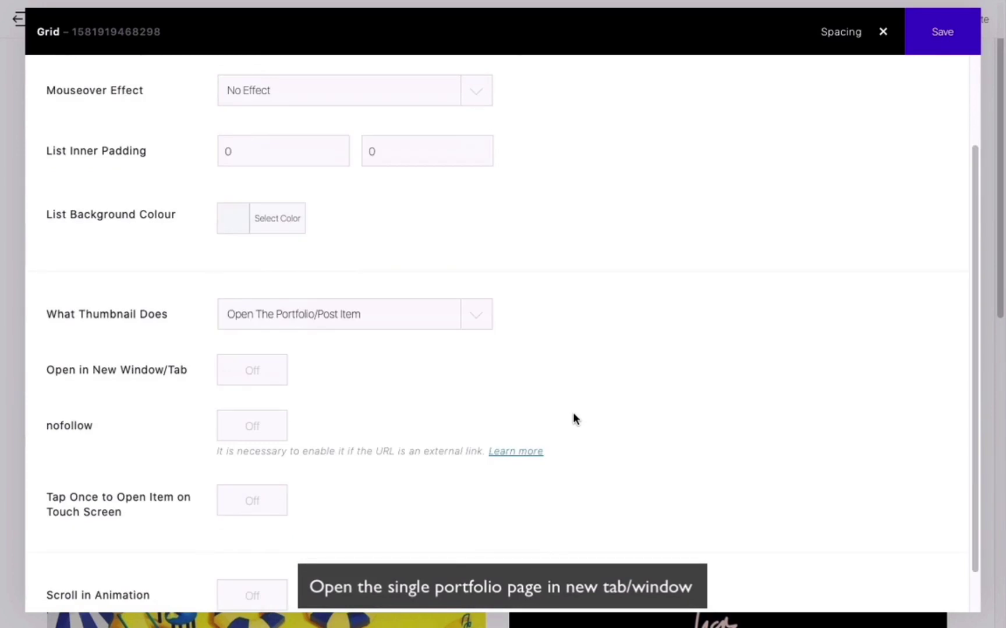
{"action": "left_click", "coordinate": [252, 370]}
{"action": "scroll", "coordinate": [516, 378], "scroll_direction": "down", "scroll_amount": 1}
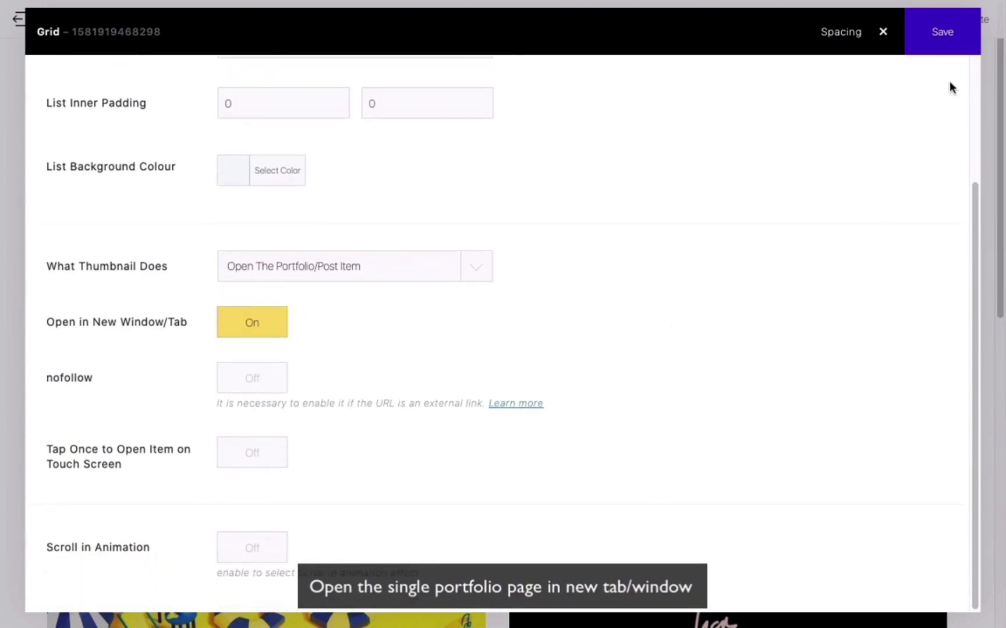
{"action": "left_click", "coordinate": [944, 48]}
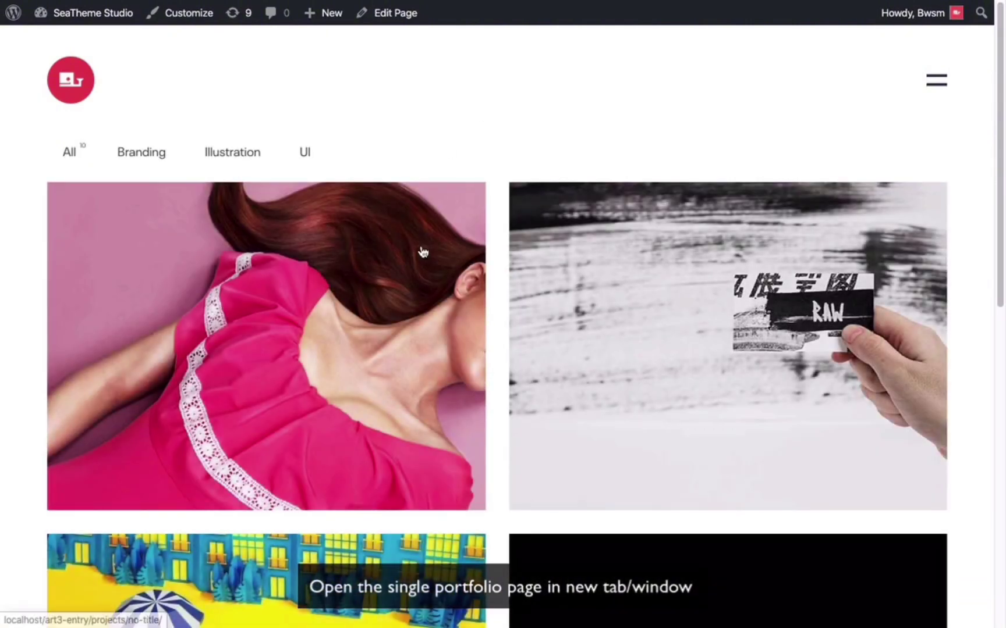
{"action": "left_click", "coordinate": [421, 251]}
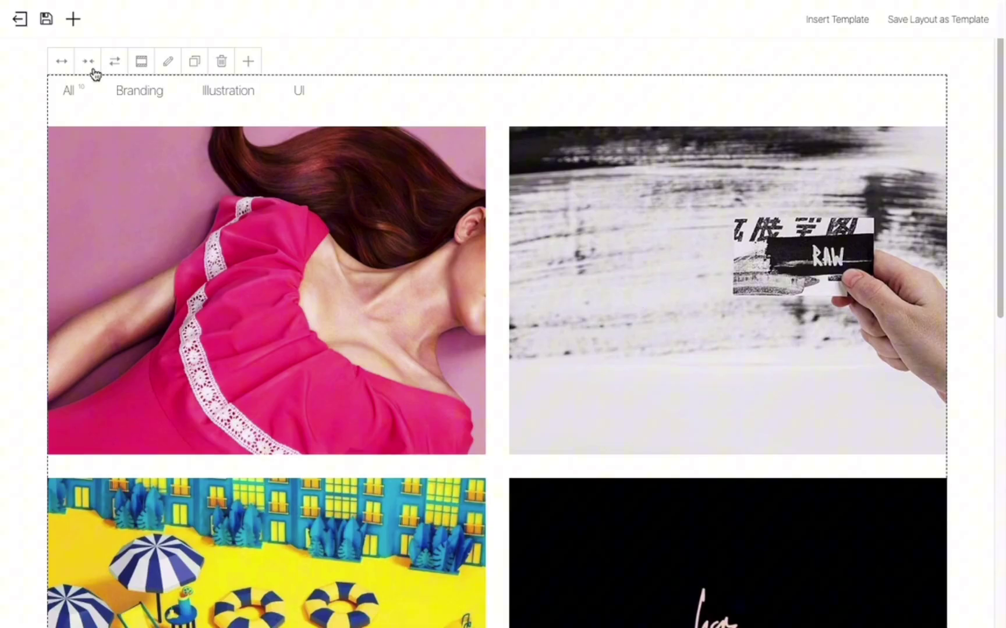
Reopen the grid's Advanced Settings down to Tap Once to Open Item on Touch Screen.
{"action": "left_click", "coordinate": [139, 61]}
{"action": "left_click", "coordinate": [200, 88]}
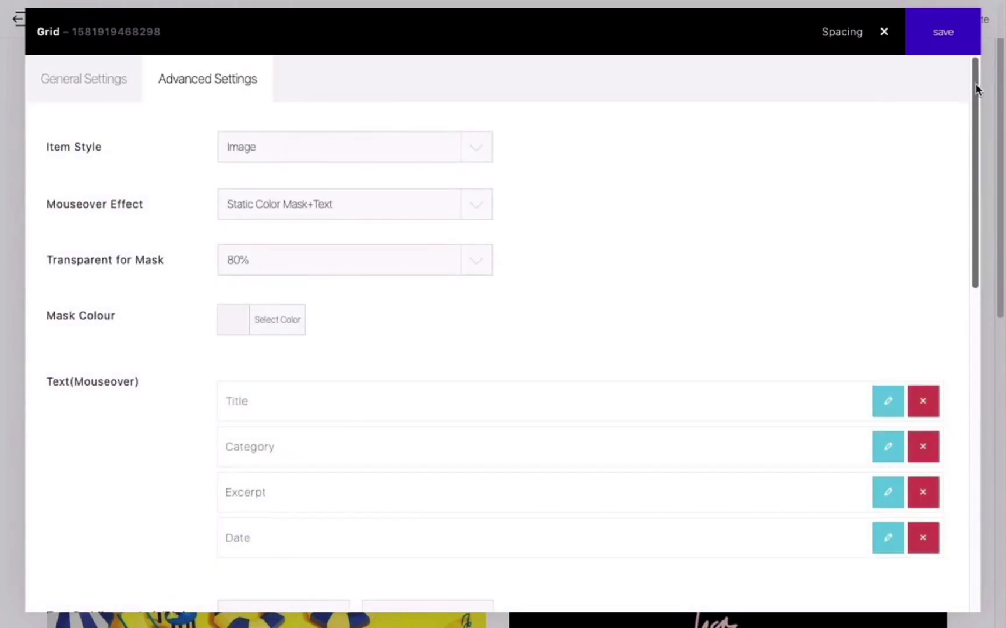
{"action": "left_click_drag", "start_coordinate": [975, 92], "coordinate": [955, 415]}
{"action": "left_click_drag", "start_coordinate": [46, 448], "coordinate": [181, 466]}
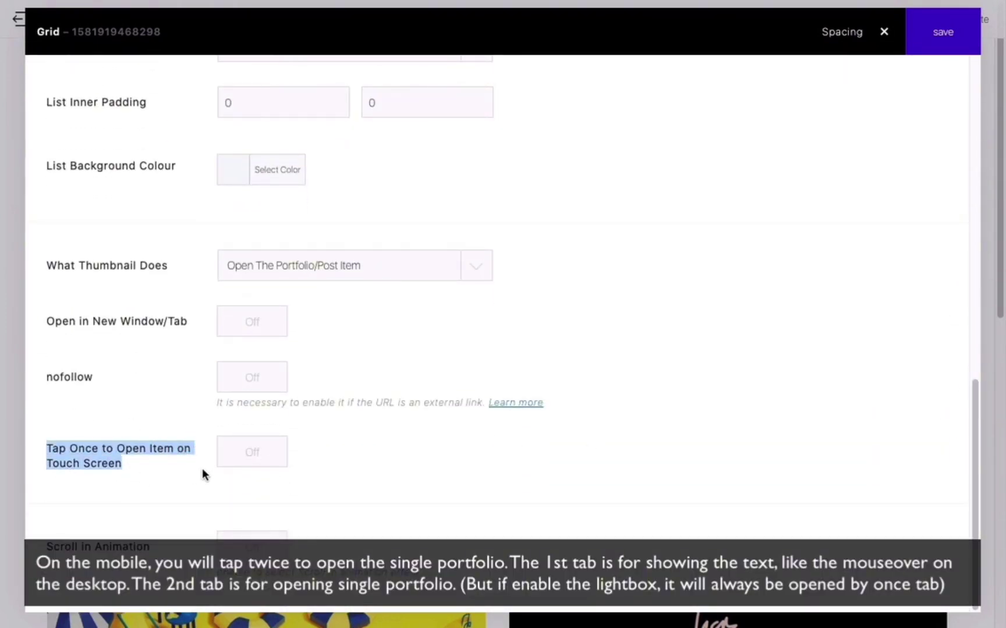